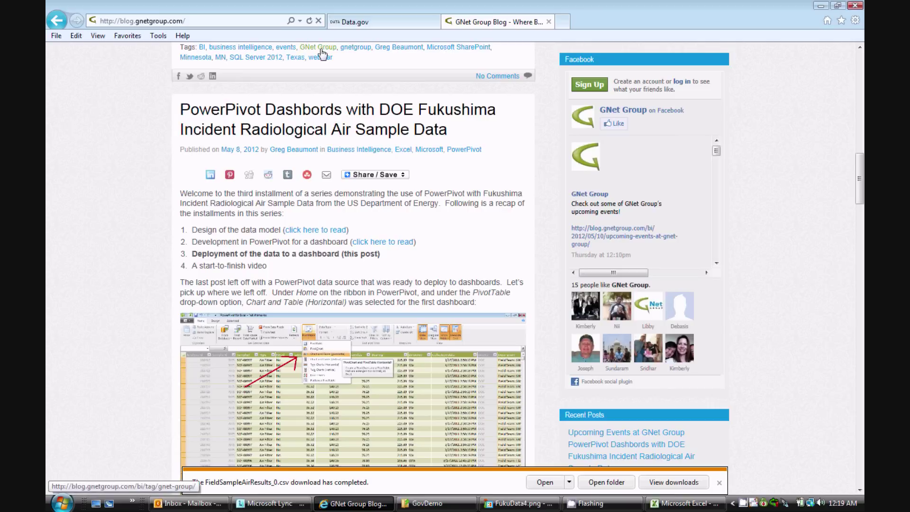
# Open the Fukushima Radiological Air Samples dataset page from the Data.gov raw datasets catalog.
pyautogui.click(377, 23)
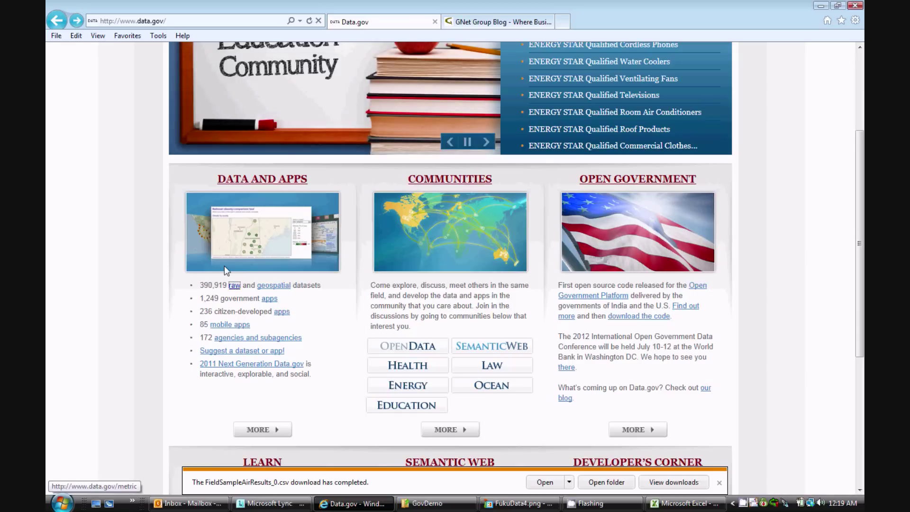
pyautogui.click(235, 286)
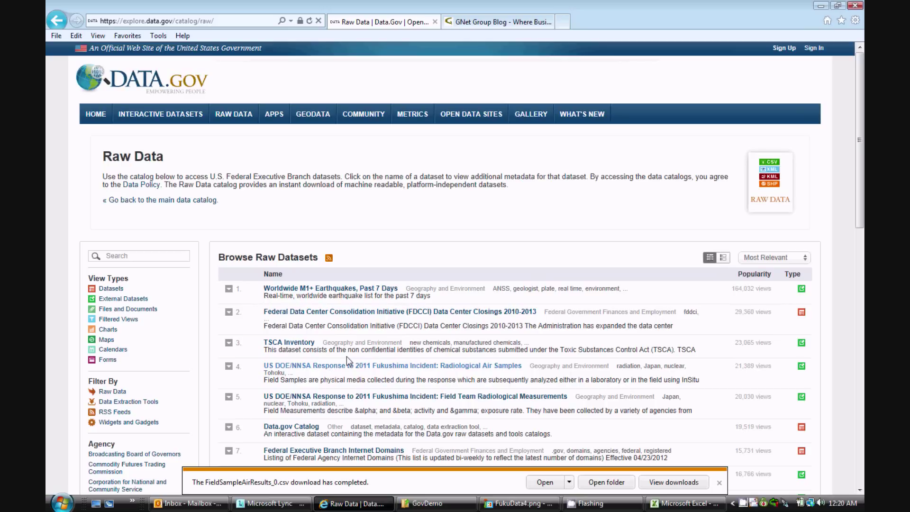
pyautogui.click(354, 365)
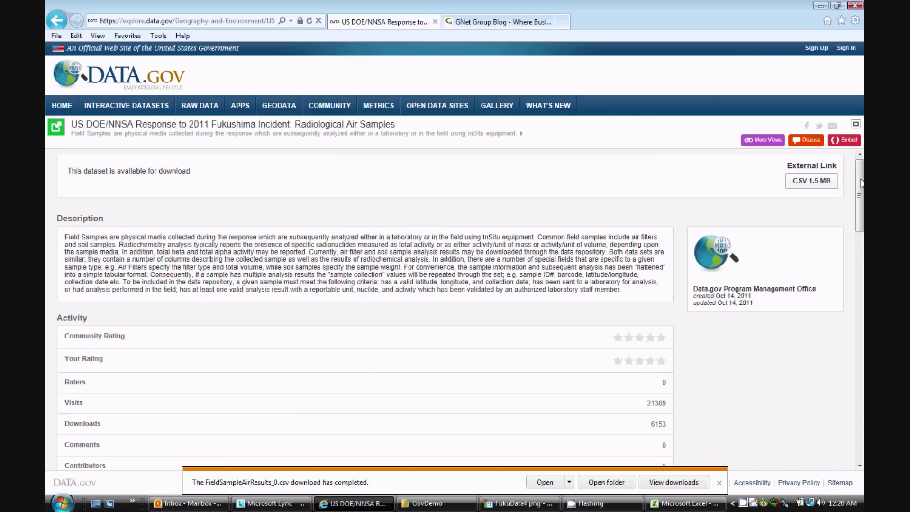
# Read the dataset's Data Dictionary field definitions in a new tab, then close that tab.
pyautogui.moveTo(862, 184); pyautogui.dragTo(863, 369)
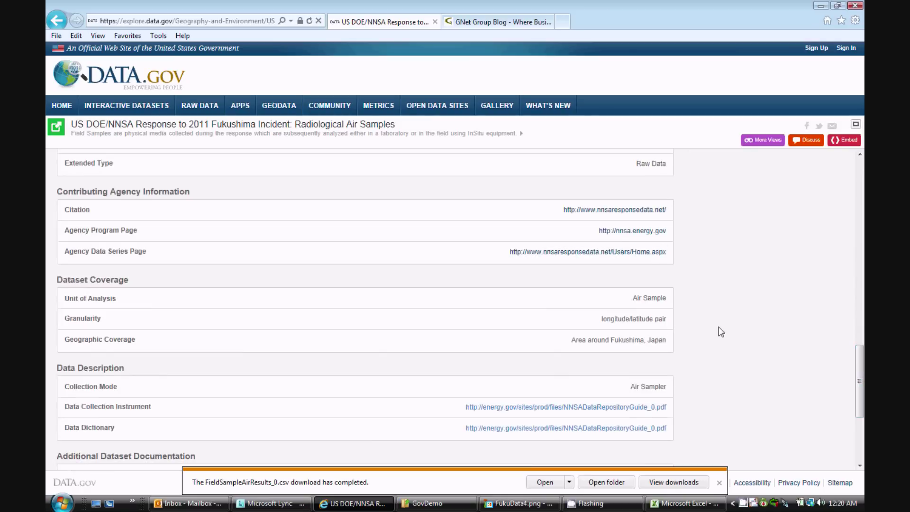
pyautogui.rightClick(591, 429)
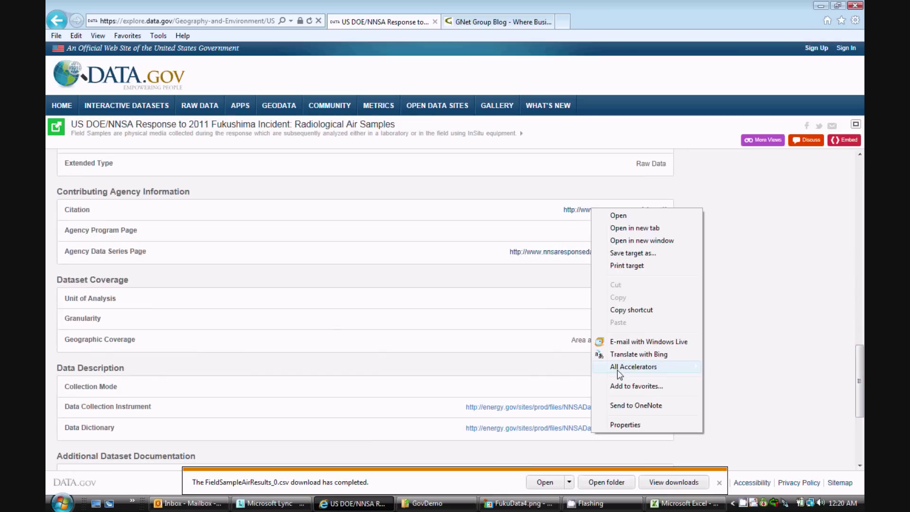
pyautogui.click(646, 228)
pyautogui.click(497, 27)
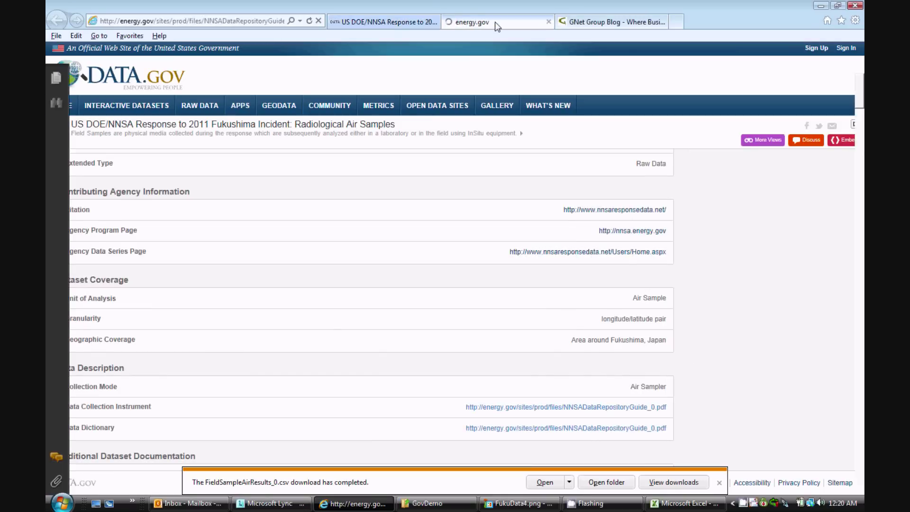
pyautogui.moveTo(864, 100); pyautogui.dragTo(863, 200)
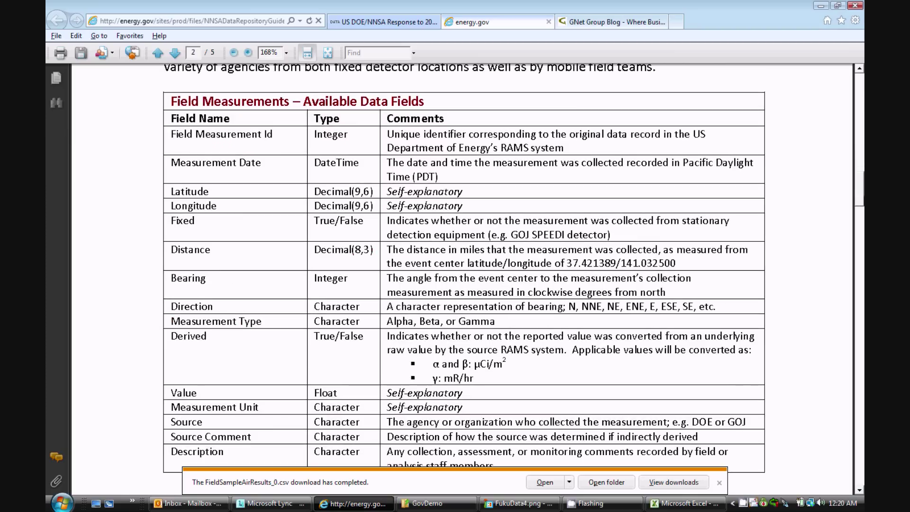
pyautogui.click(549, 22)
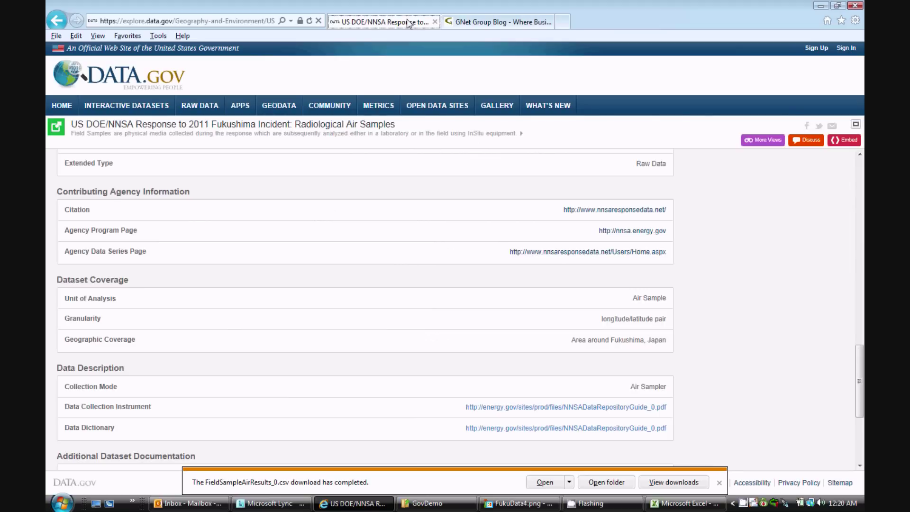
# Save the dataset's 1.5 MB CSV as FieldSampleAirResults_0.csv in the GovDemo folder.
pyautogui.moveTo(863, 398); pyautogui.dragTo(862, 211)
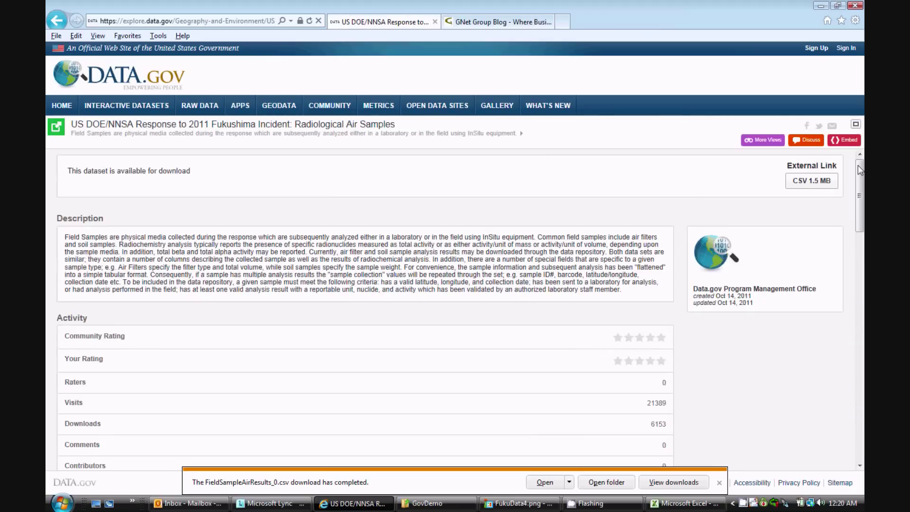
pyautogui.rightClick(809, 183)
pyautogui.click(758, 224)
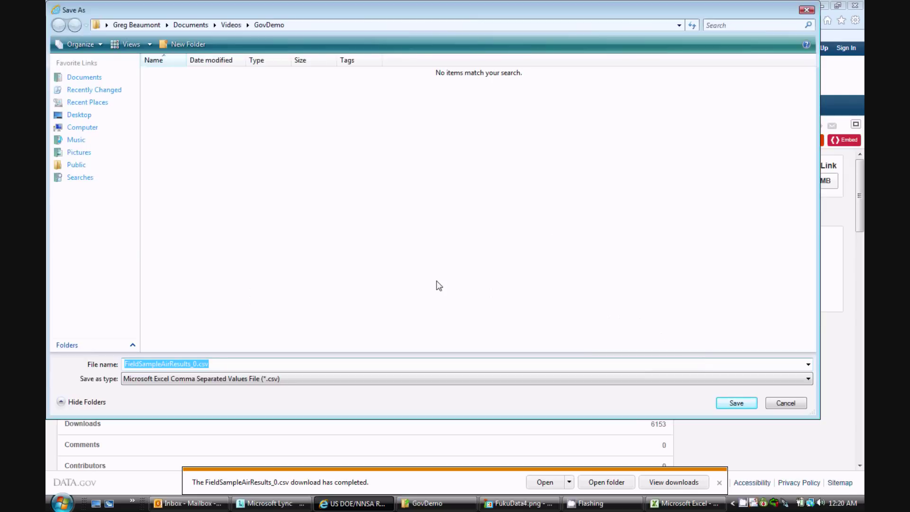
pyautogui.click(735, 402)
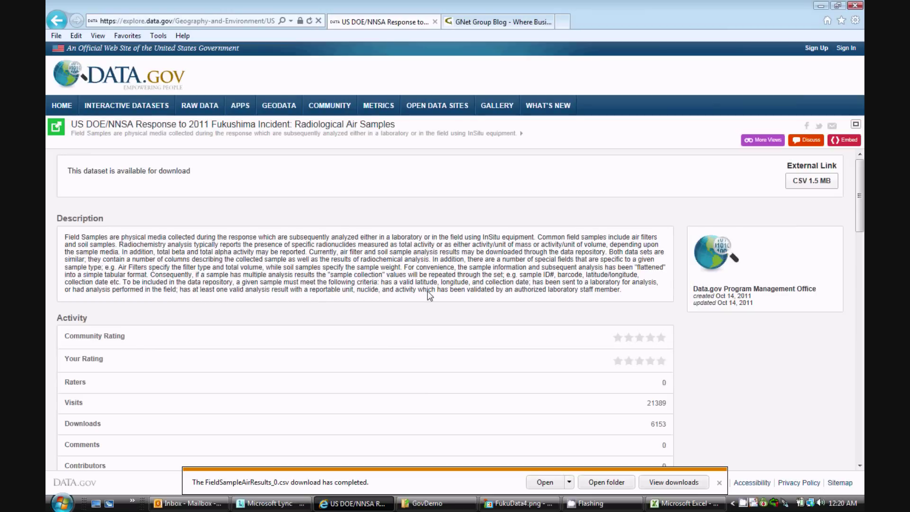
pyautogui.hotkey('alt', 'Tab')
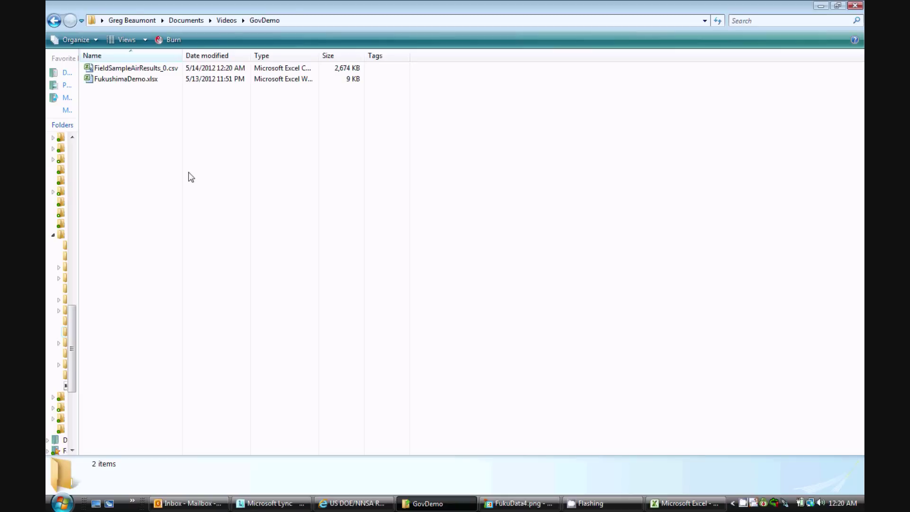
pyautogui.rightClick(144, 68)
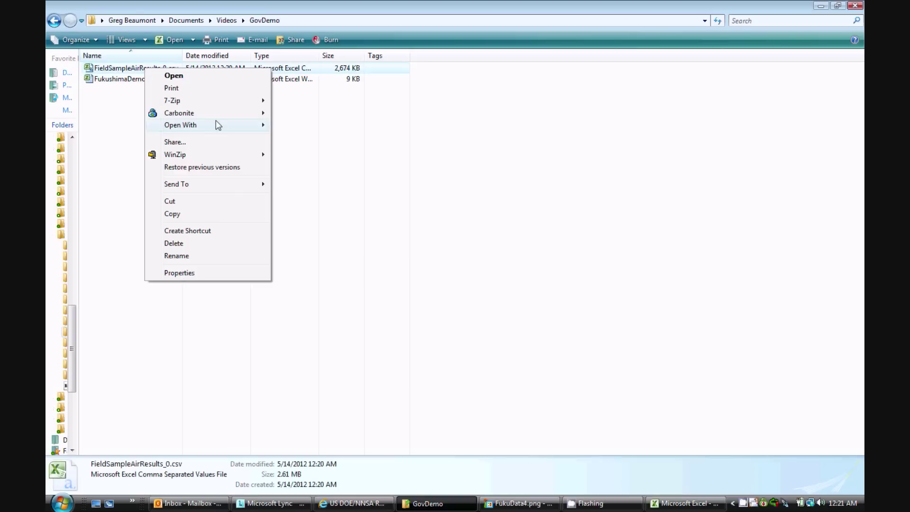
pyautogui.moveTo(233, 124)
pyautogui.click(304, 151)
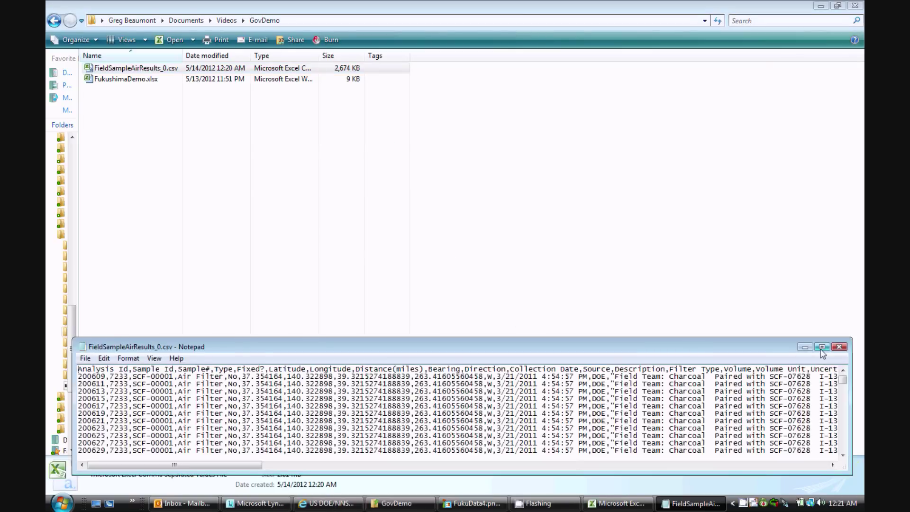
pyautogui.click(822, 349)
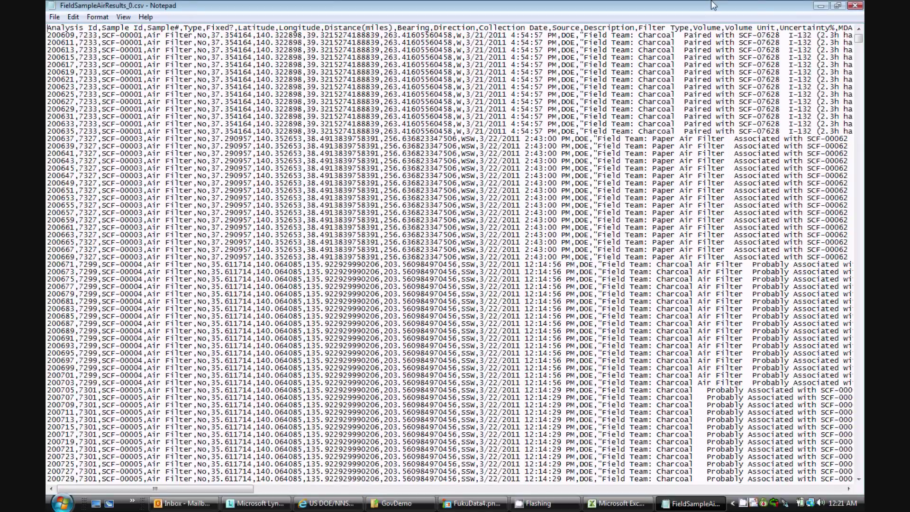
pyautogui.click(856, 5)
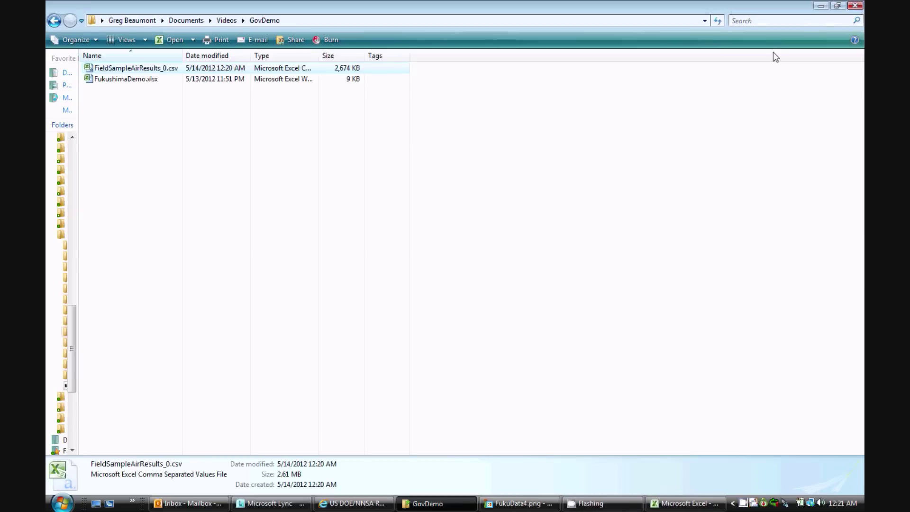
# Switch to the FukushimaDemo workbook and launch its empty PowerPivot for Excel window.
pyautogui.hotkey('alt', 'Tab')
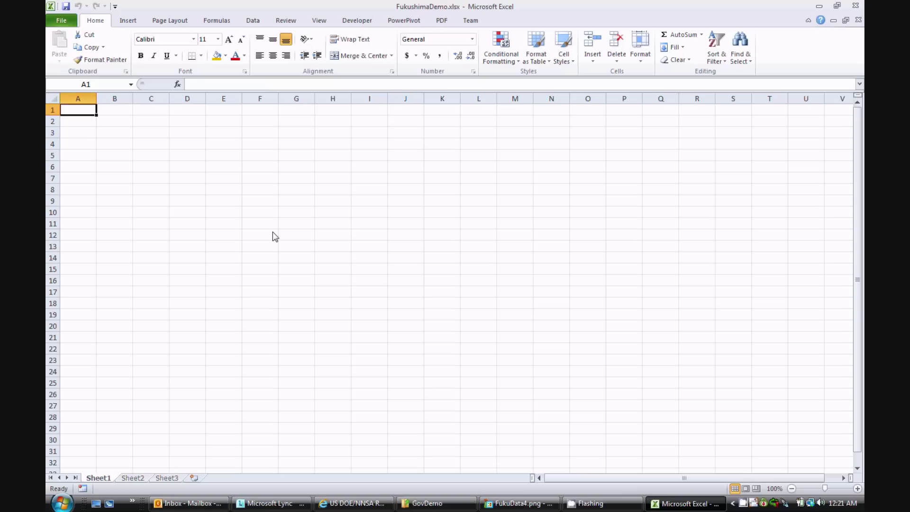
pyautogui.click(406, 22)
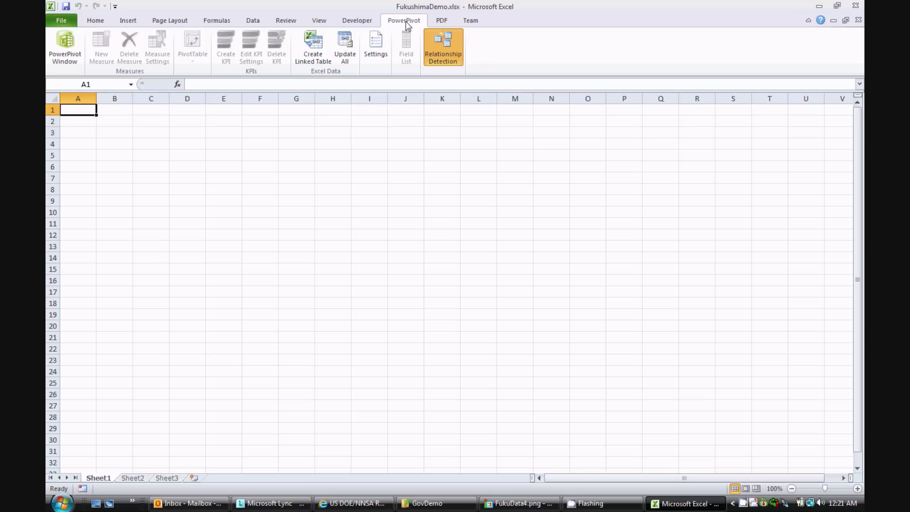
pyautogui.click(66, 46)
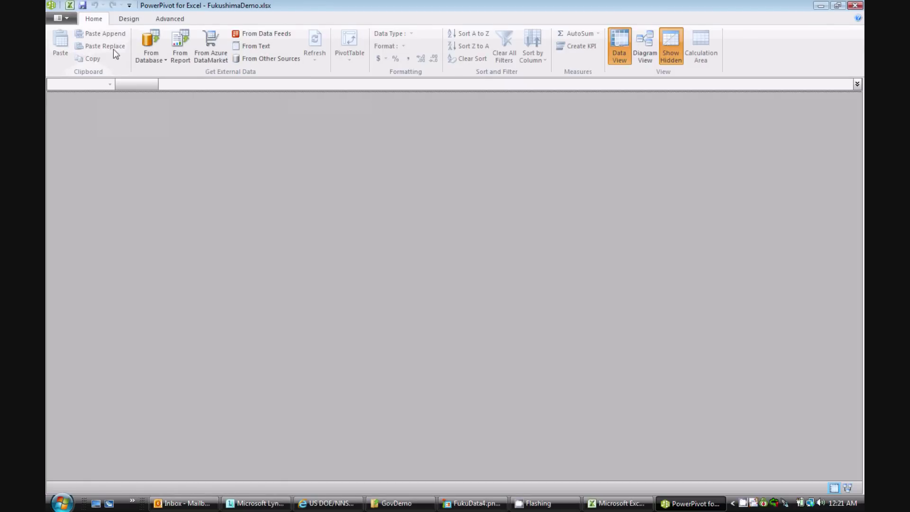
# Start a From Text import and name the connection Fukushima.
pyautogui.click(247, 46)
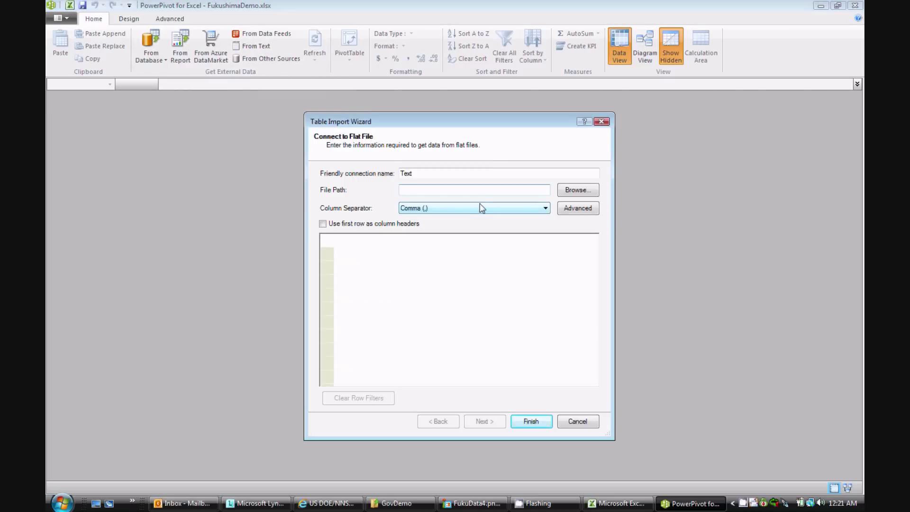
pyautogui.moveTo(423, 176); pyautogui.dragTo(393, 176)
pyautogui.write('Fukus')
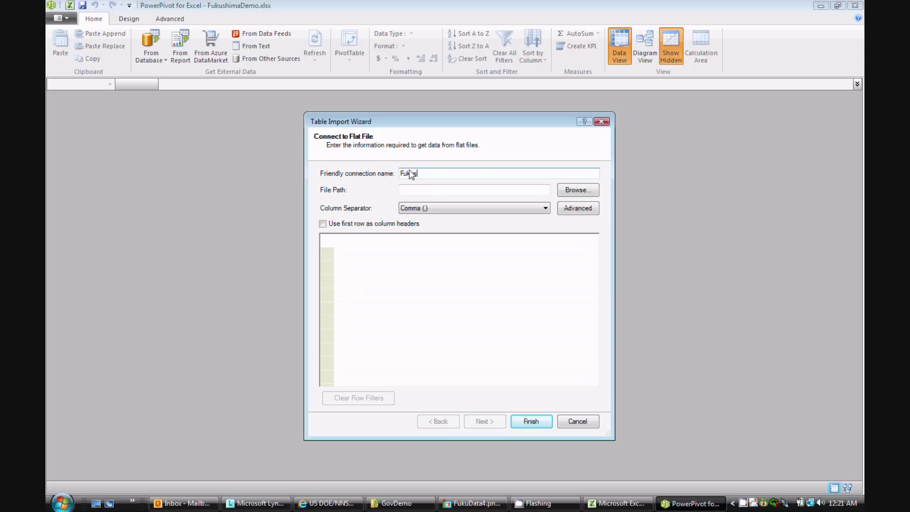
pyautogui.write('hima')
# Choose FieldSampleAirResults_0.csv from the GovDemo folder, filtered to CSV files, as the source.
pyautogui.click(569, 192)
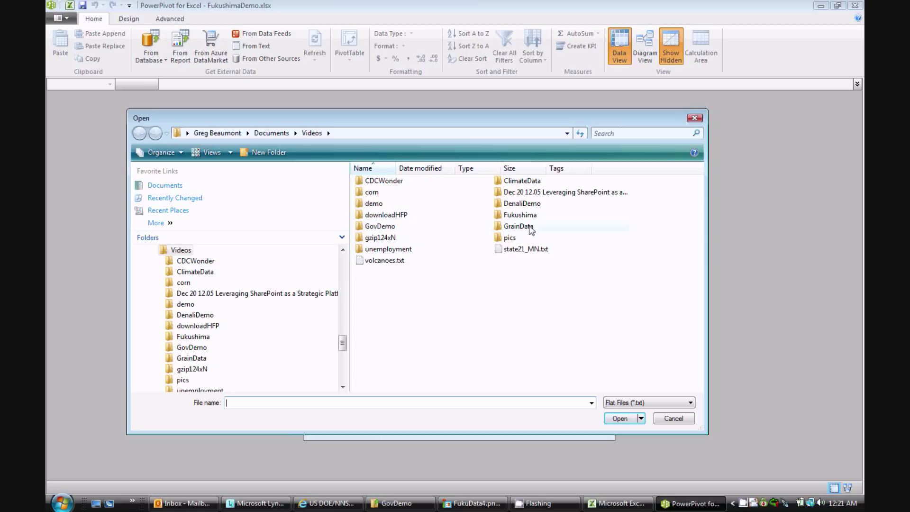
pyautogui.doubleClick(404, 227)
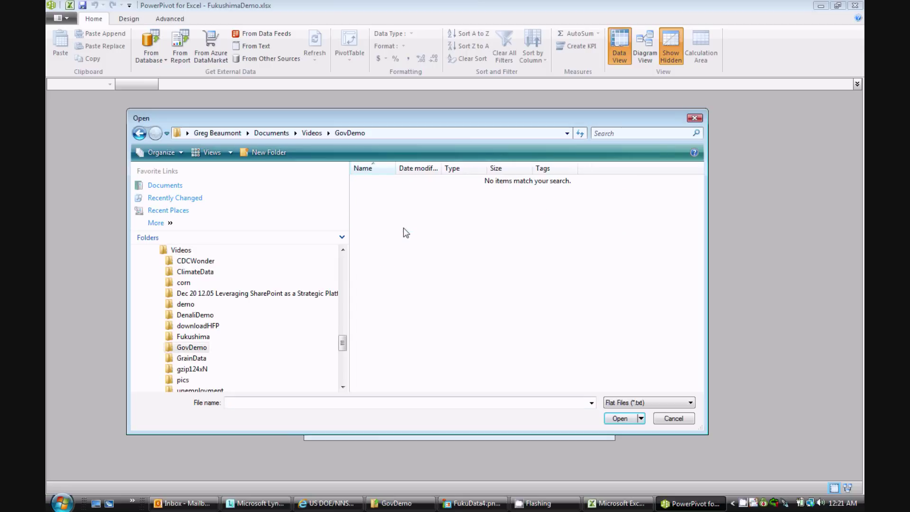
pyautogui.click(692, 403)
pyautogui.click(657, 428)
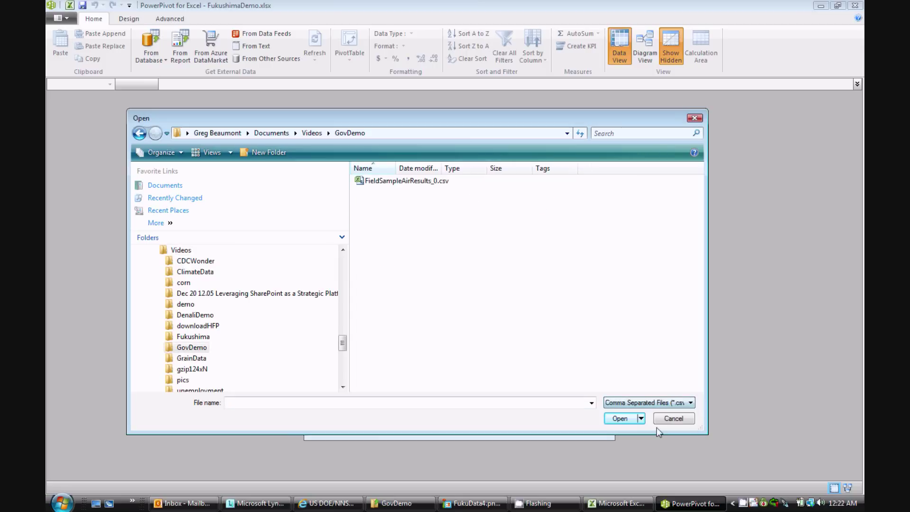
pyautogui.click(397, 181)
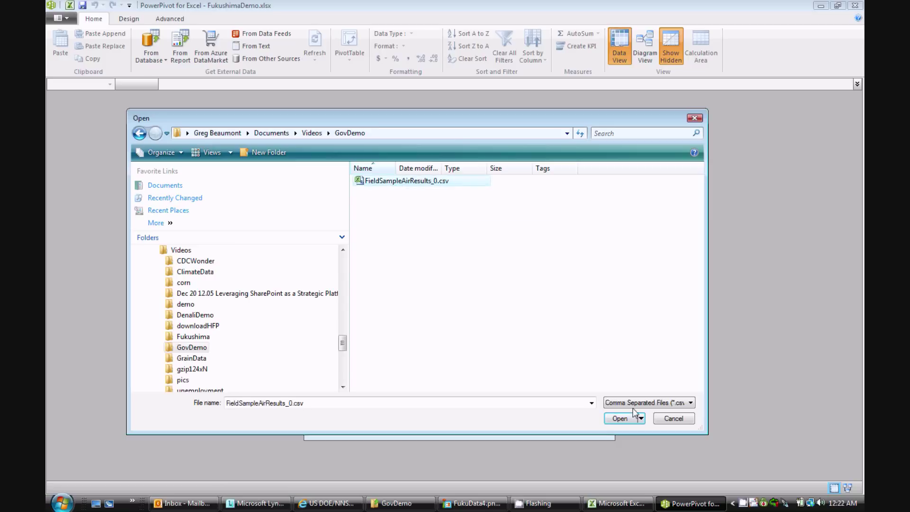
pyautogui.click(621, 418)
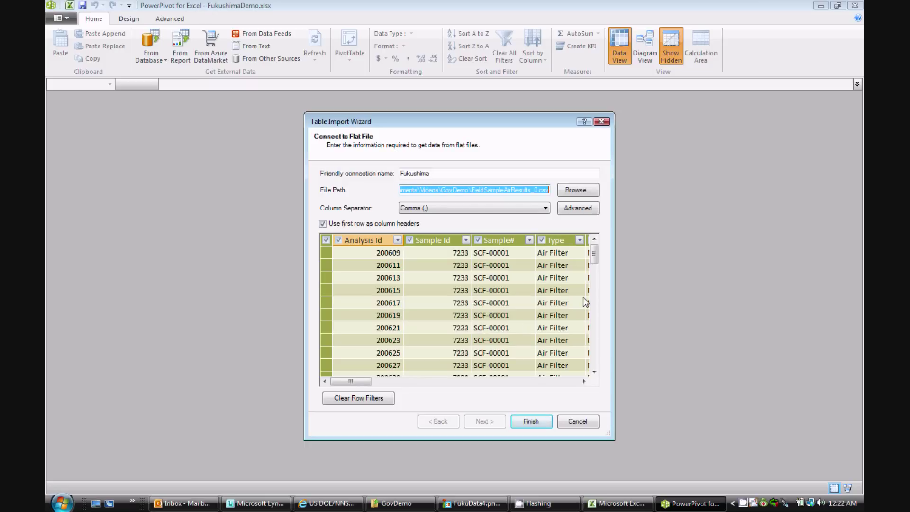
# Widen the import preview and exclude the Type column after checking its values.
pyautogui.moveTo(613, 294); pyautogui.dragTo(850, 291)
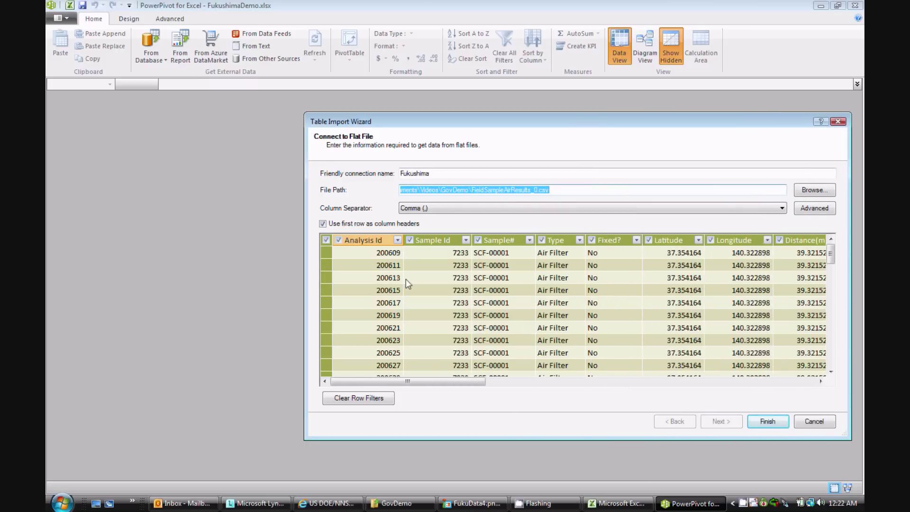
pyautogui.moveTo(308, 282); pyautogui.dragTo(65, 271)
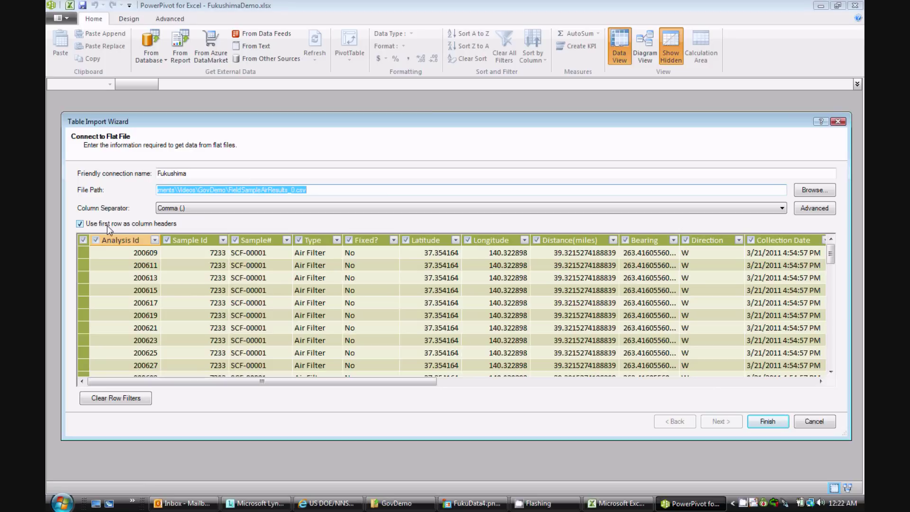
pyautogui.click(338, 240)
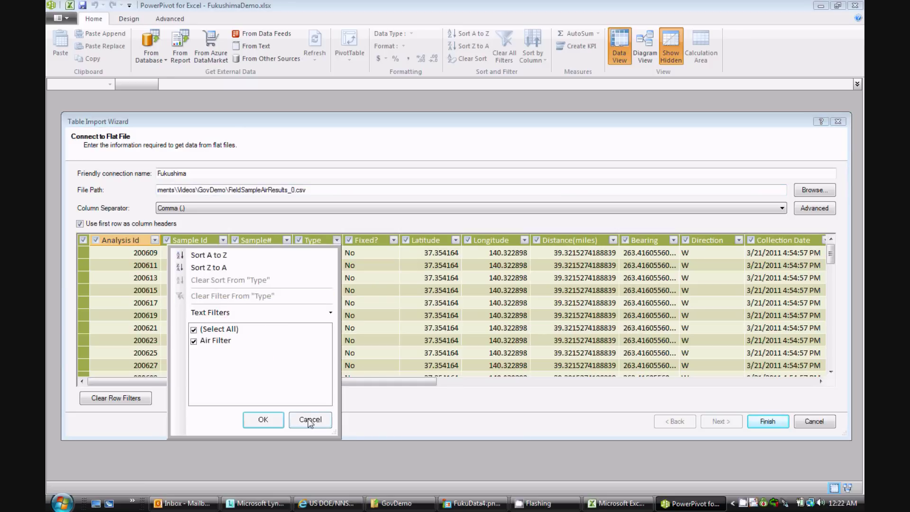
pyautogui.click(311, 420)
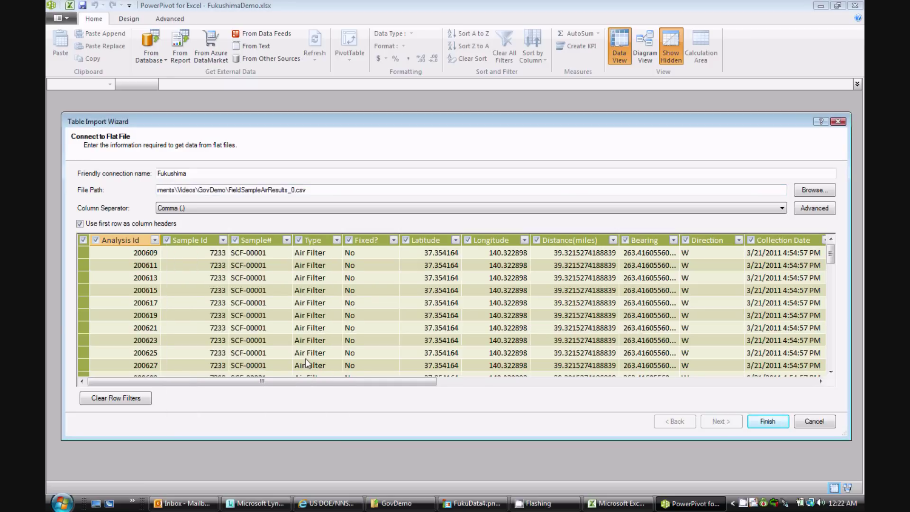
pyautogui.click(299, 240)
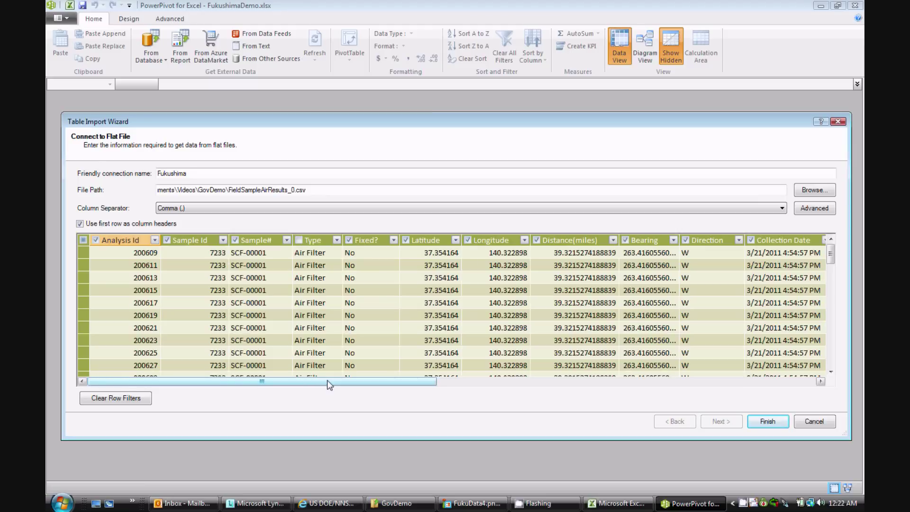
# Exclude the Source and Moisture% columns and finish importing all 6,998 rows.
pyautogui.moveTo(327, 380); pyautogui.dragTo(541, 392)
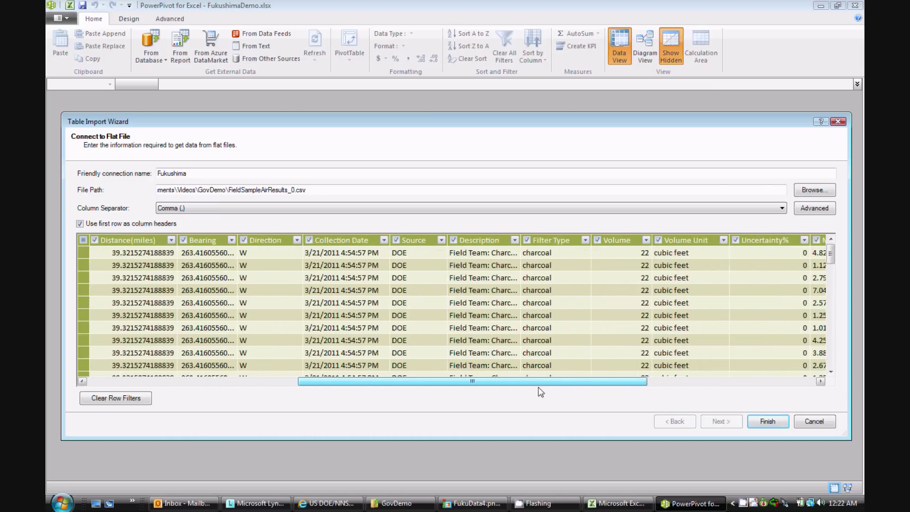
pyautogui.click(397, 240)
pyautogui.moveTo(443, 388); pyautogui.dragTo(652, 398)
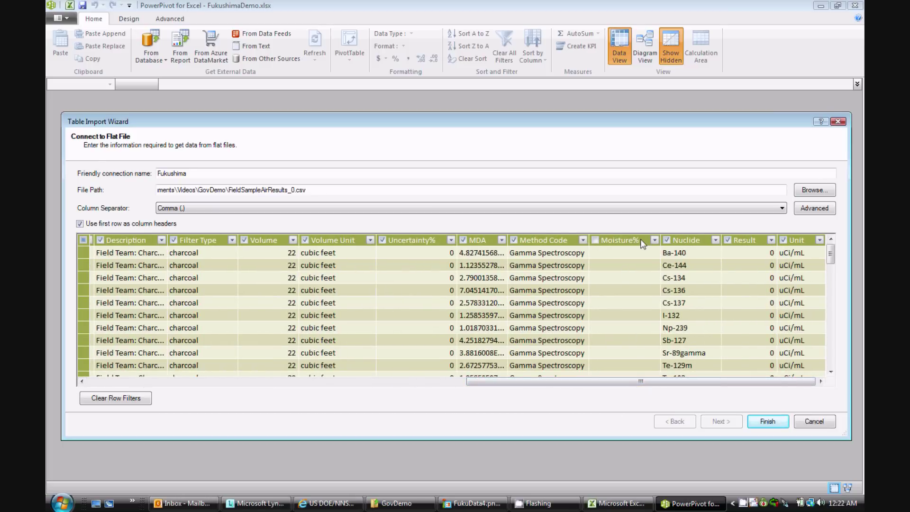
pyautogui.click(655, 240)
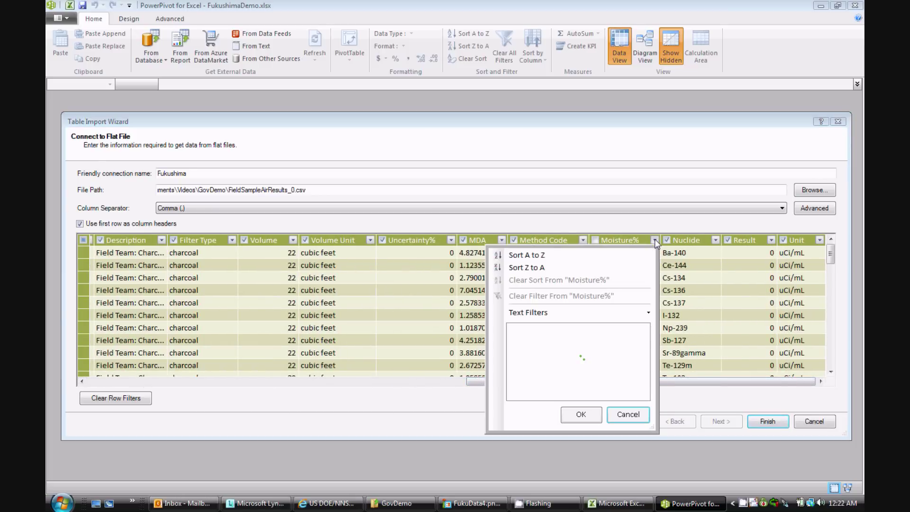
pyautogui.click(624, 412)
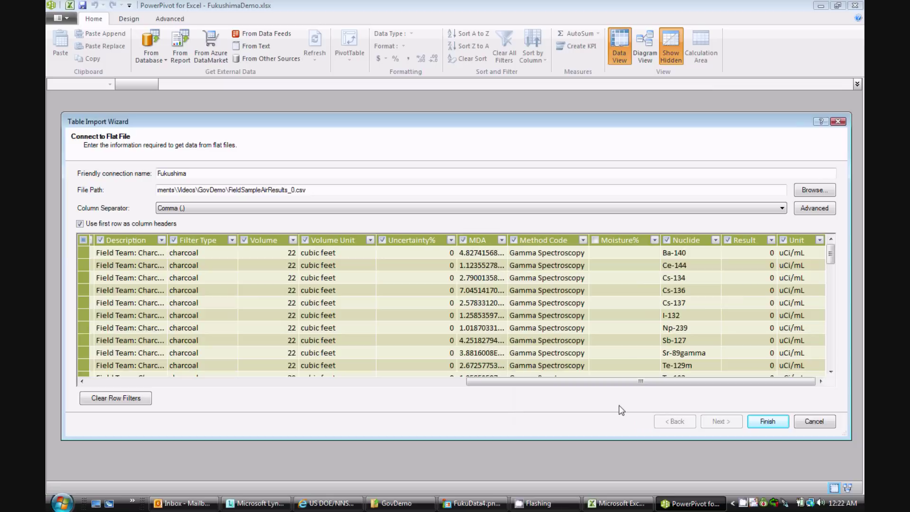
pyautogui.click(768, 422)
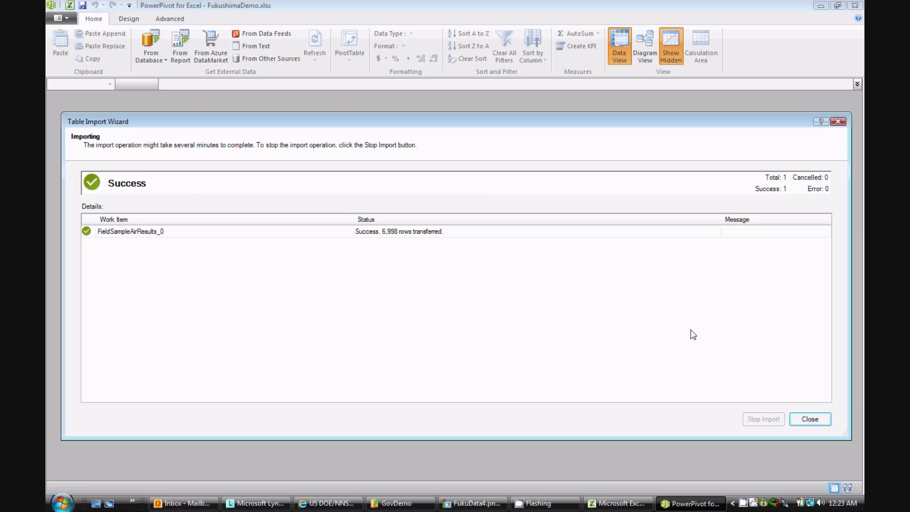
pyautogui.click(811, 419)
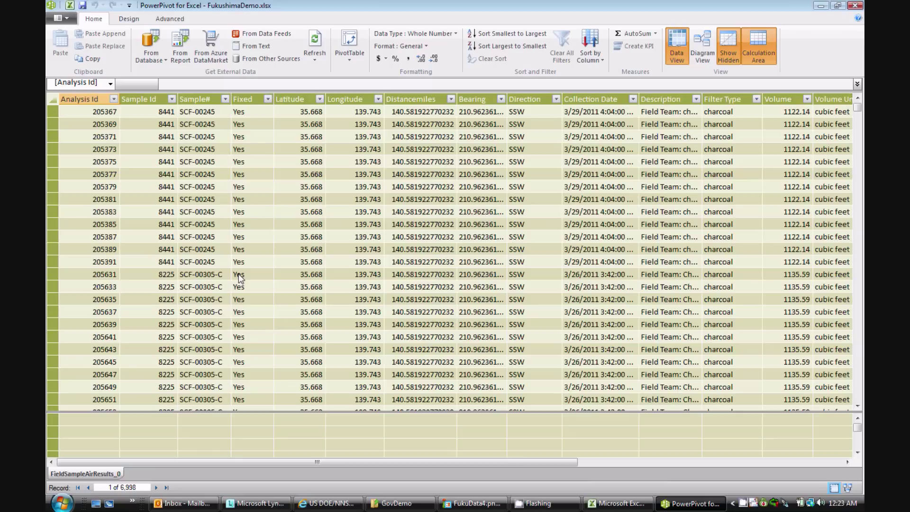
# Apply Hide from Client Tools to the Analysis Id column, then to Sample Id.
pyautogui.click(81, 100)
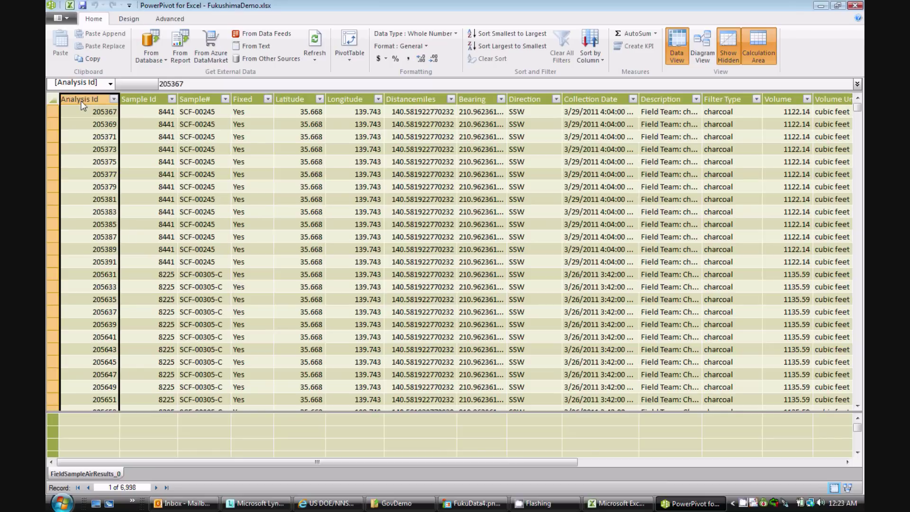
pyautogui.rightClick(81, 103)
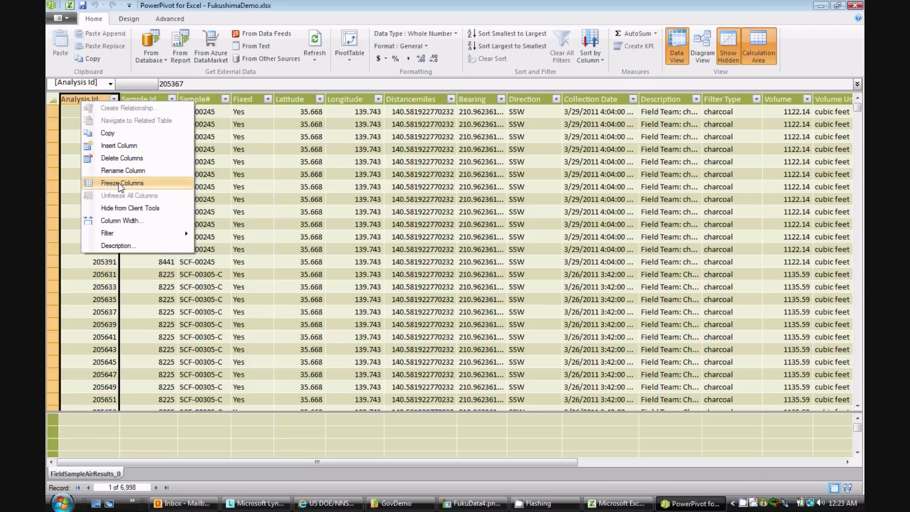
pyautogui.click(126, 212)
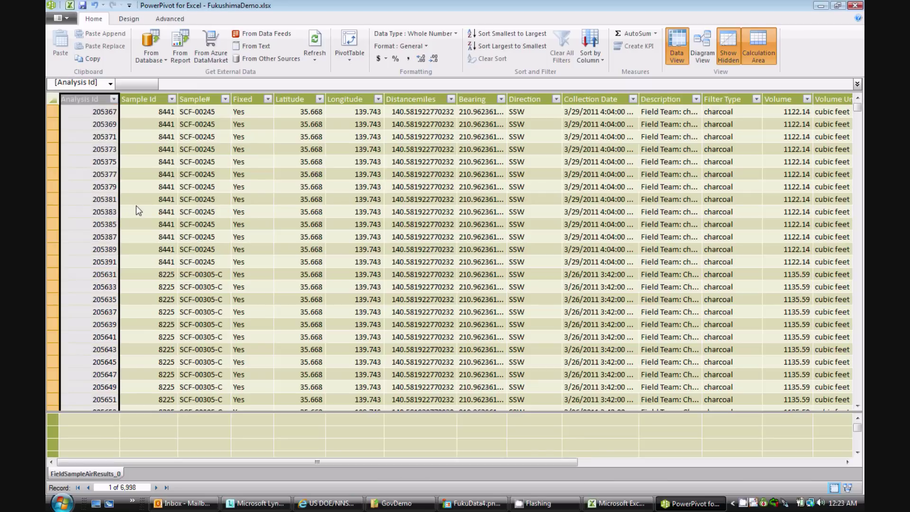
pyautogui.rightClick(142, 100)
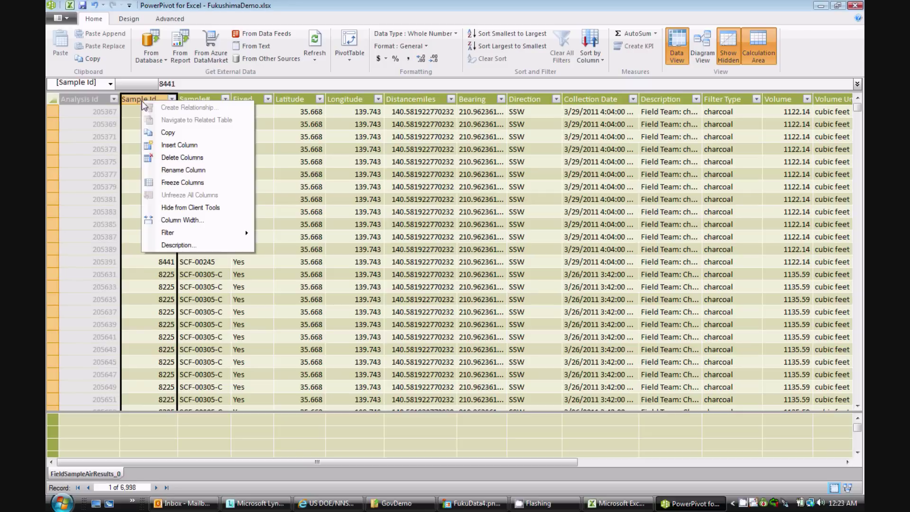
pyautogui.click(194, 207)
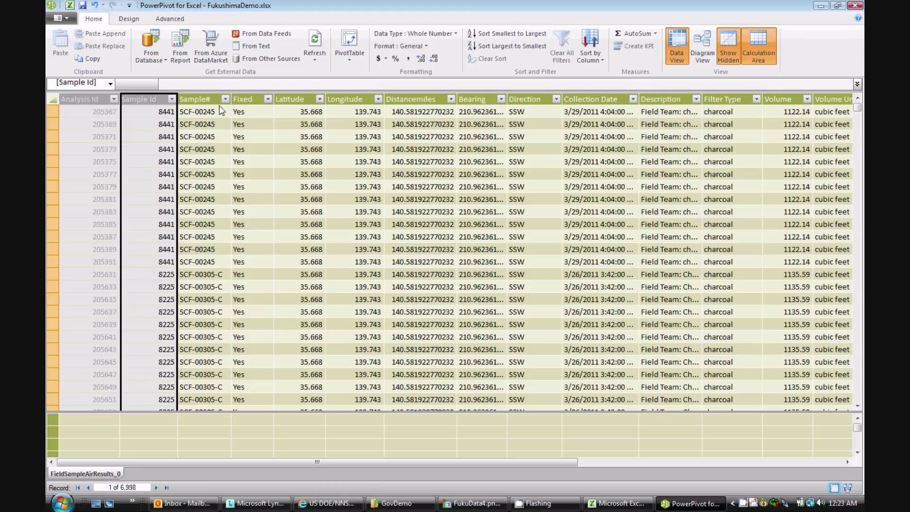
# Format the Latitude through Bearing columns as Decimal Number.
pyautogui.moveTo(301, 99); pyautogui.dragTo(472, 105)
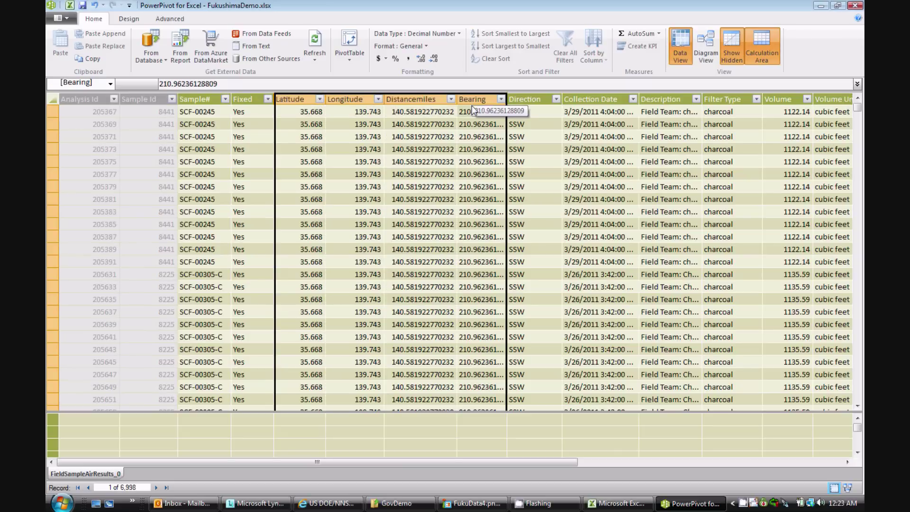
pyautogui.click(426, 46)
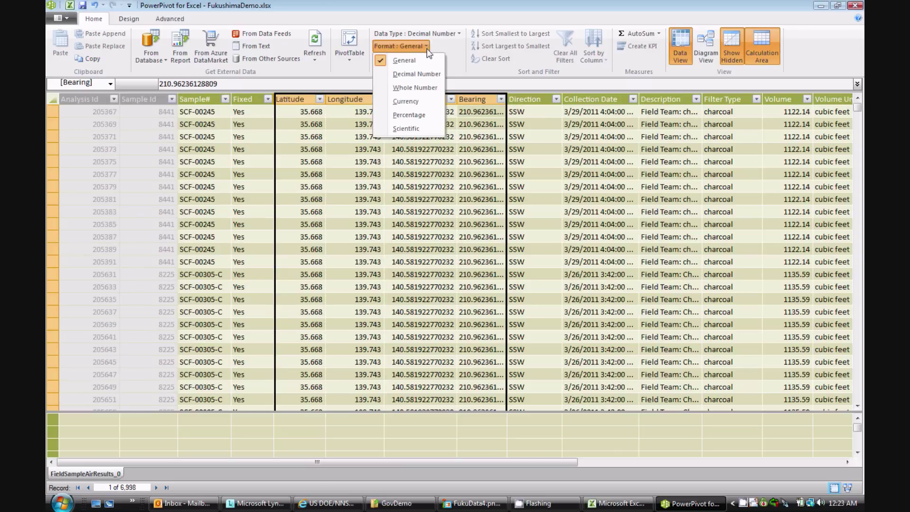
pyautogui.click(417, 74)
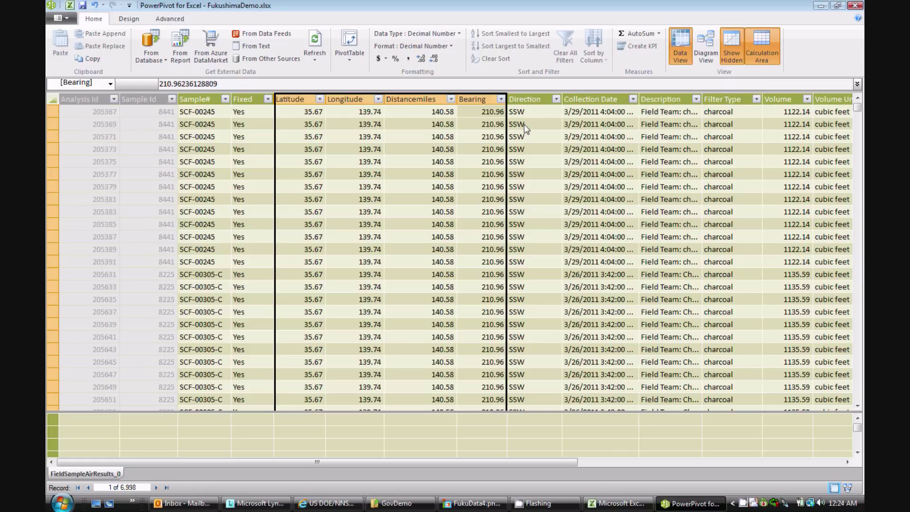
# Change the Collection Date column's data type to Date.
pyautogui.click(583, 99)
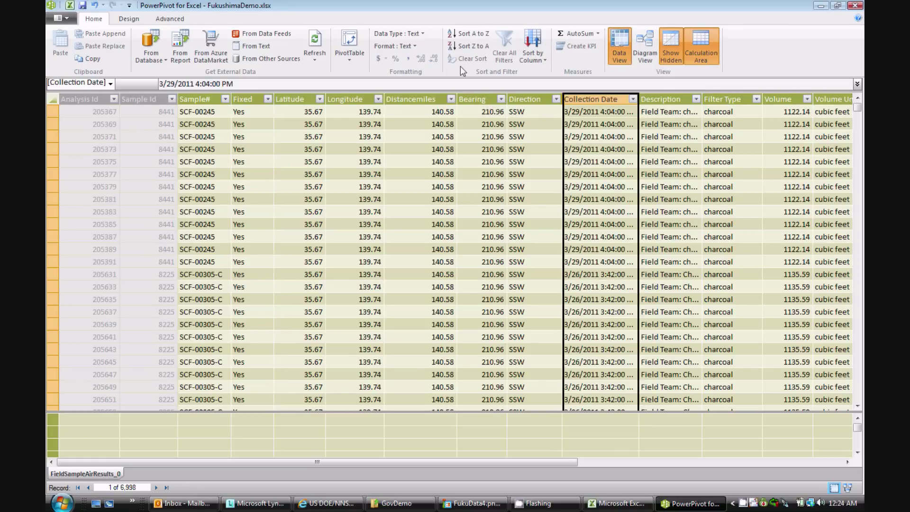
pyautogui.click(401, 33)
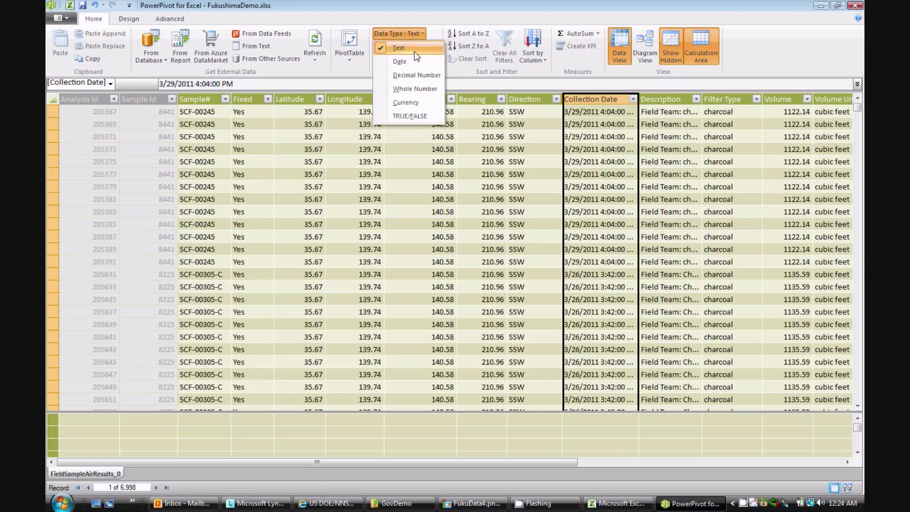
pyautogui.click(406, 63)
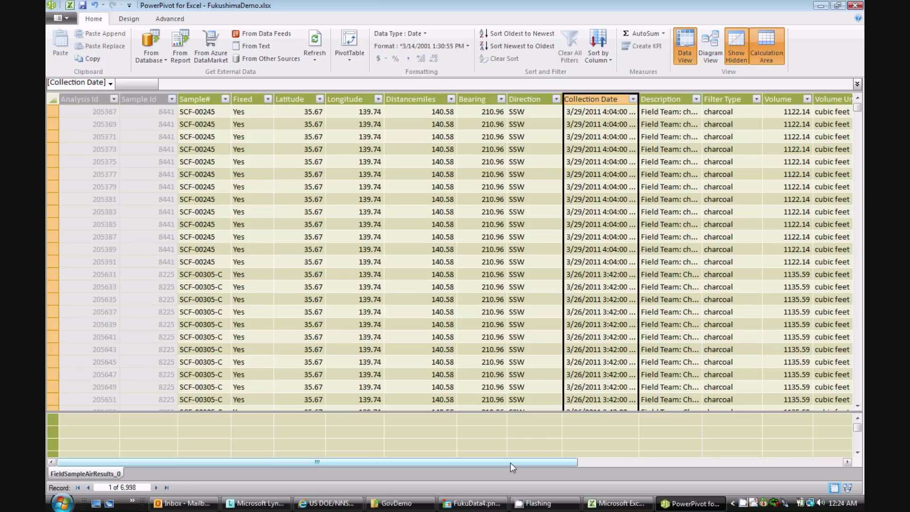
# Check the Volume column, then autofit MDA to show full values like 9.78430643220885E-14.
pyautogui.moveTo(512, 465); pyautogui.dragTo(730, 483)
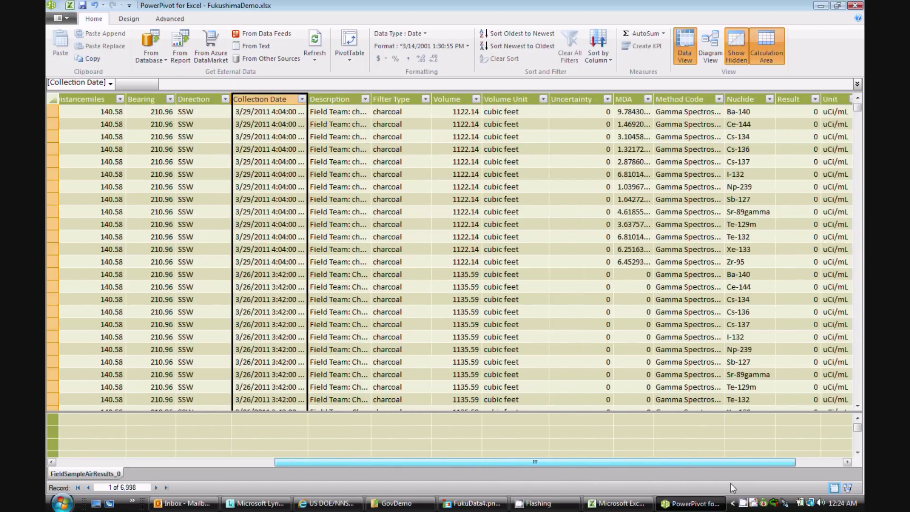
pyautogui.click(461, 102)
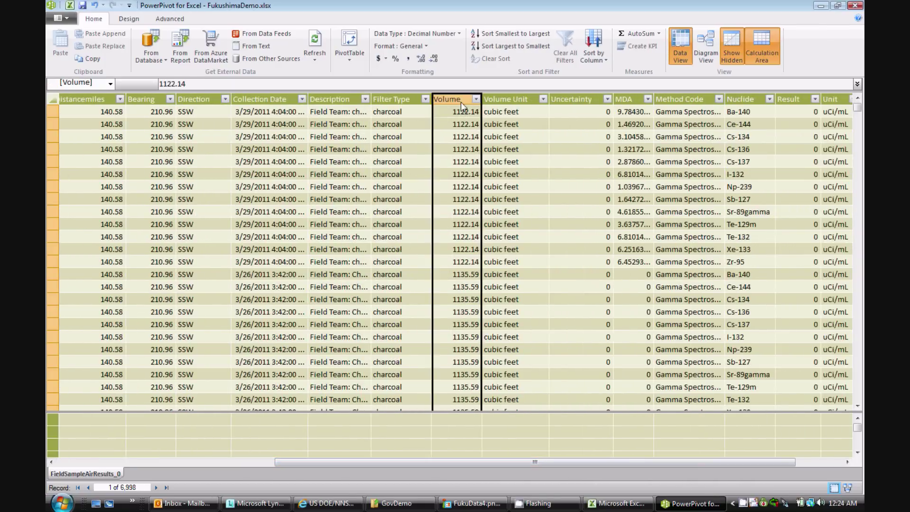
pyautogui.click(635, 99)
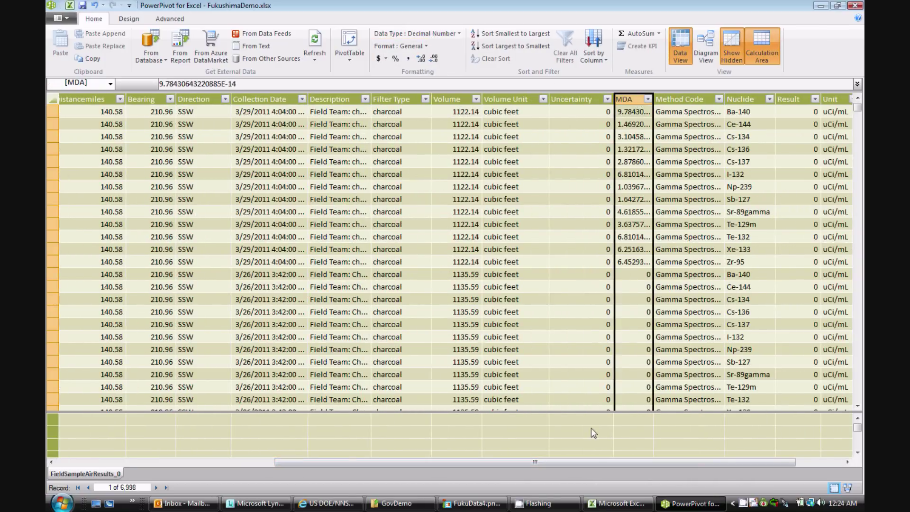
pyautogui.doubleClick(654, 100)
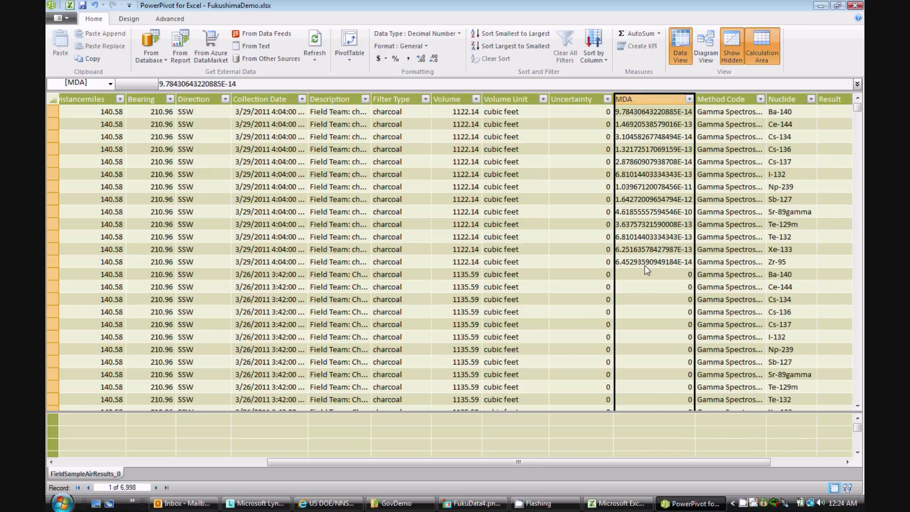
pyautogui.moveTo(625, 463); pyautogui.dragTo(696, 464)
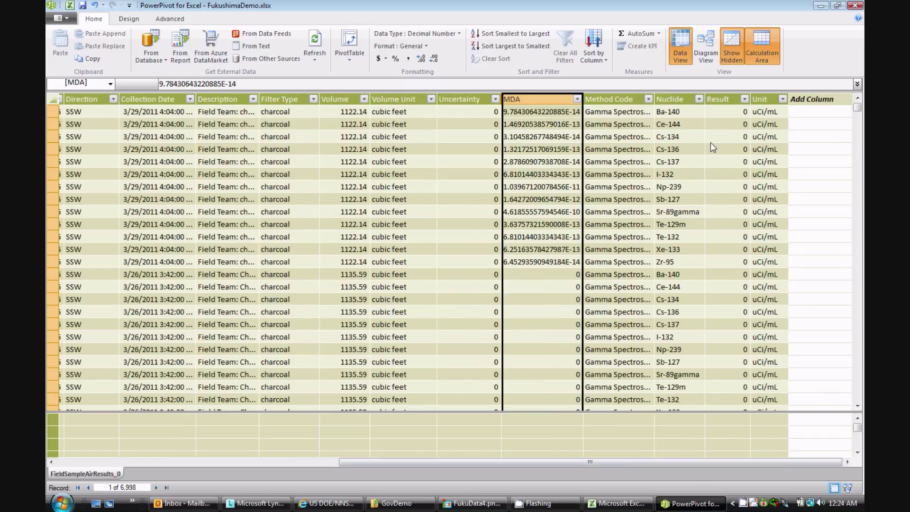
# Add a calculated column =MONTH([Collection Date]) and name it Month.
pyautogui.click(811, 101)
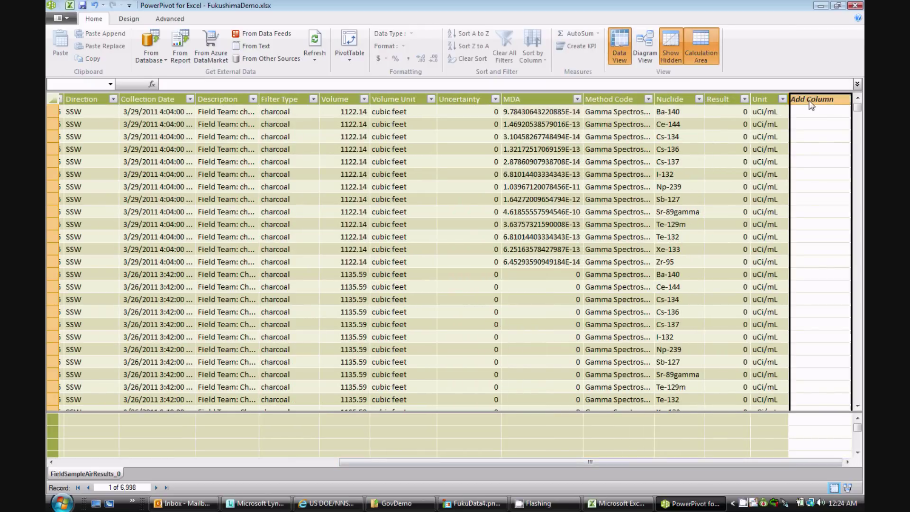
pyautogui.click(198, 84)
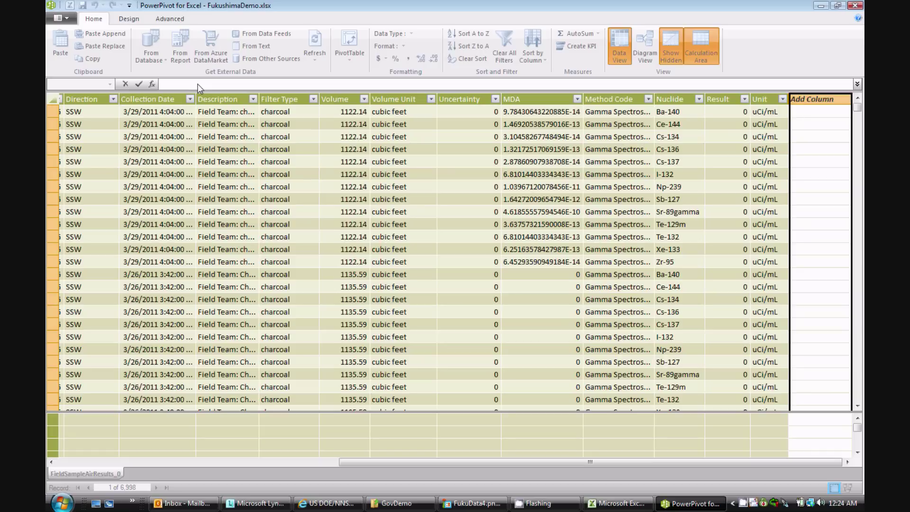
pyautogui.write('=MON')
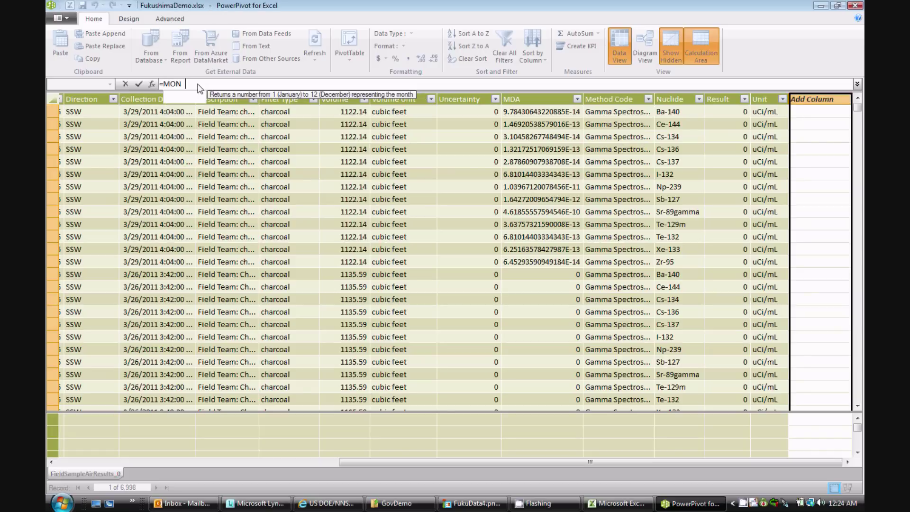
pyautogui.write('TH([')
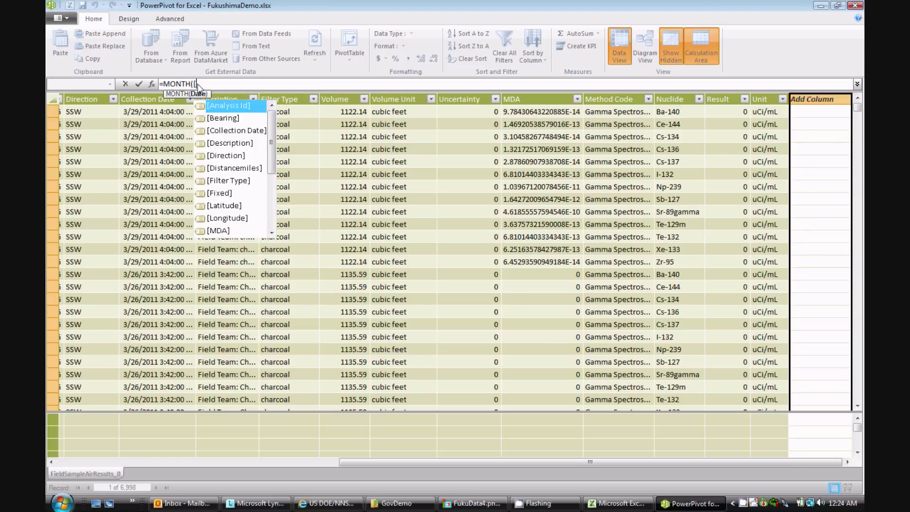
pyautogui.write('c')
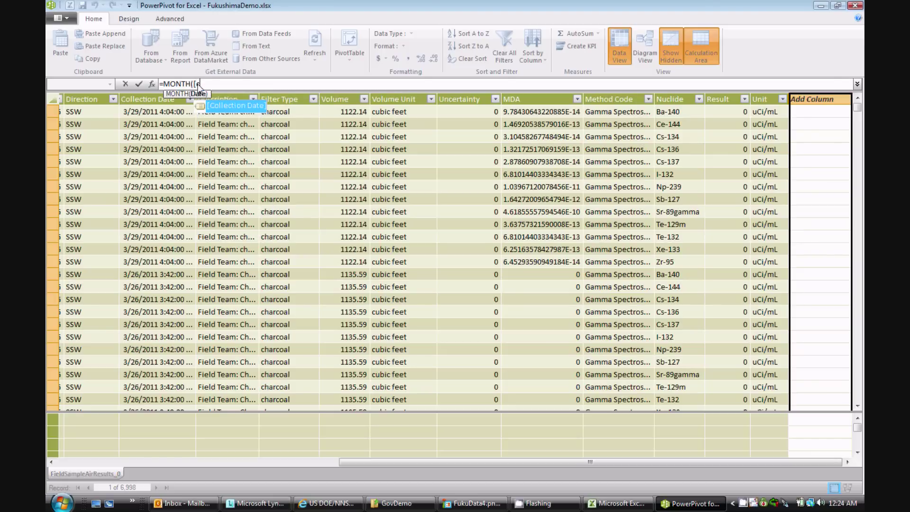
pyautogui.doubleClick(224, 102)
pyautogui.write(')')
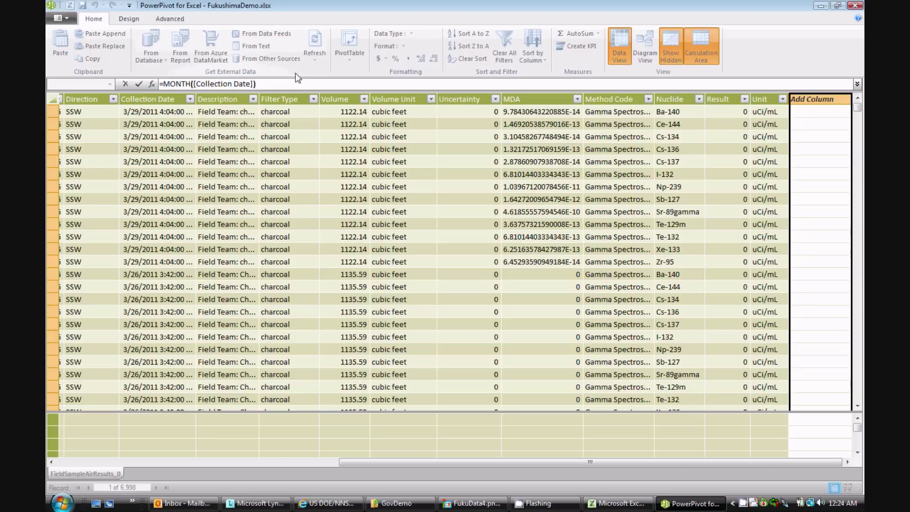
pyautogui.press('Return')
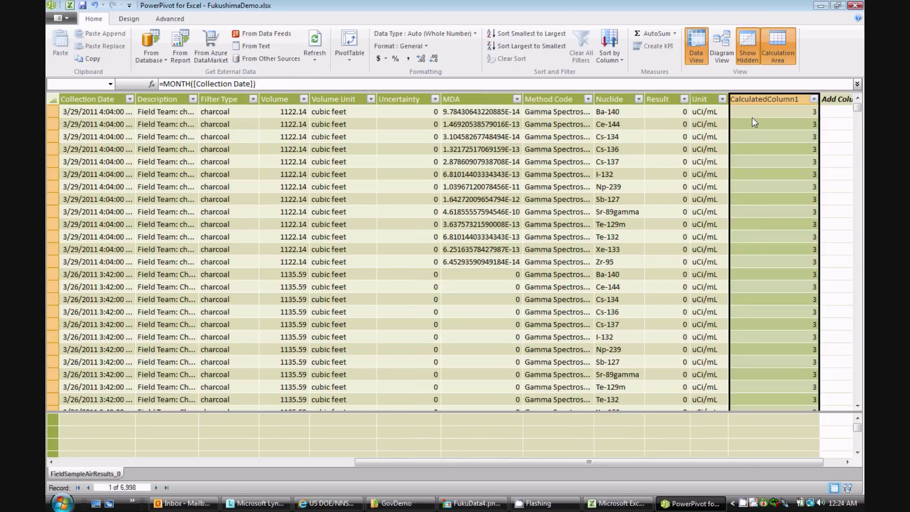
pyautogui.rightClick(756, 103)
pyautogui.click(788, 166)
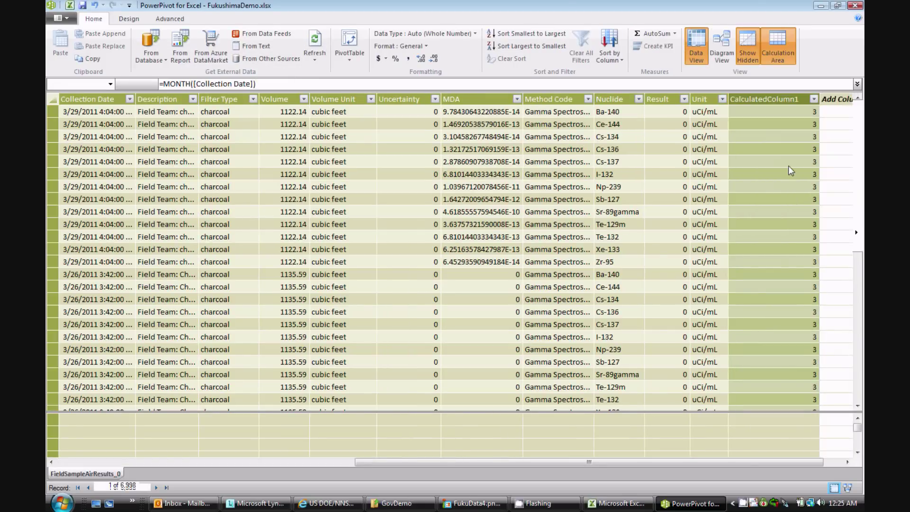
pyautogui.write('Month')
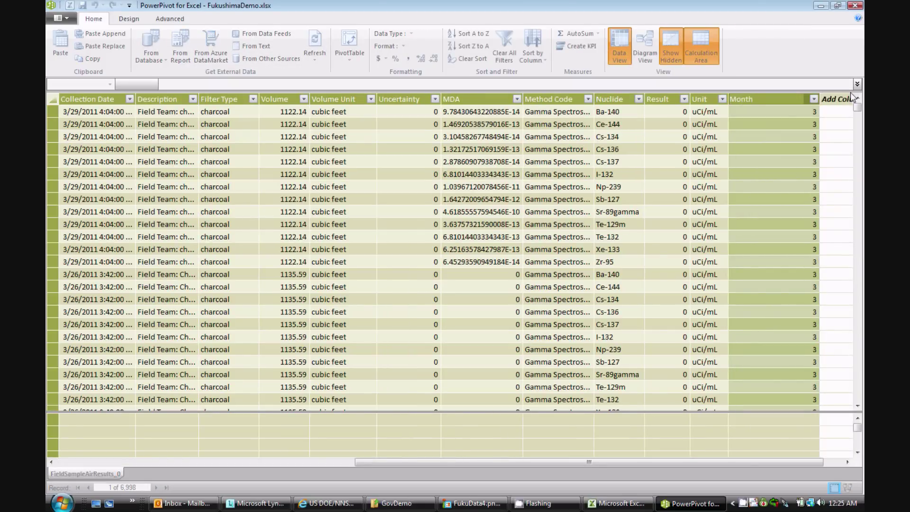
pyautogui.click(837, 100)
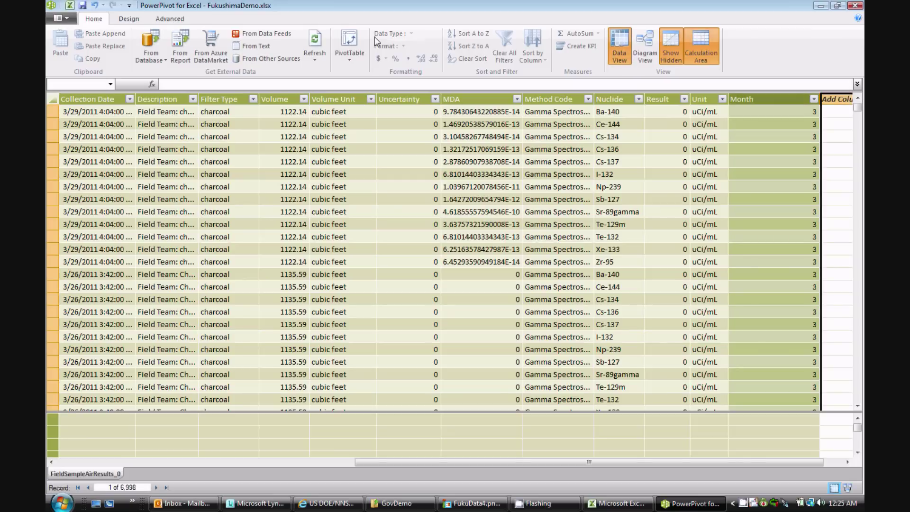
# Add a calculated column =YEAR([Collection Date]) and name it Year.
pyautogui.click(204, 83)
pyautogui.write('=')
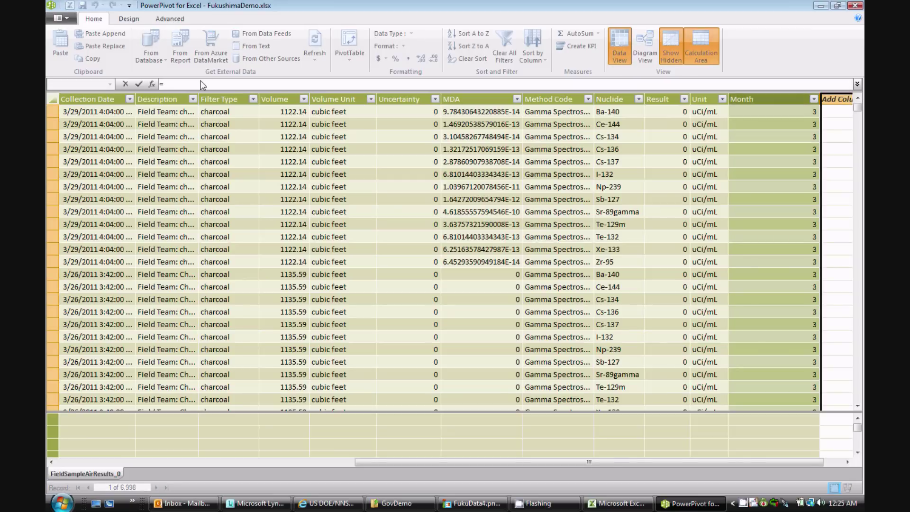
pyautogui.write('YEAR([Coll')
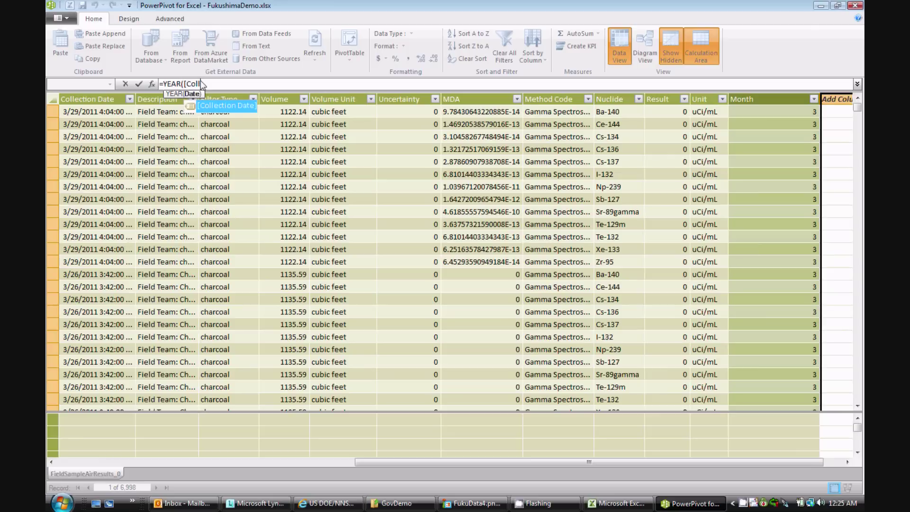
pyautogui.doubleClick(214, 106)
pyautogui.write(')')
pyautogui.press('Return')
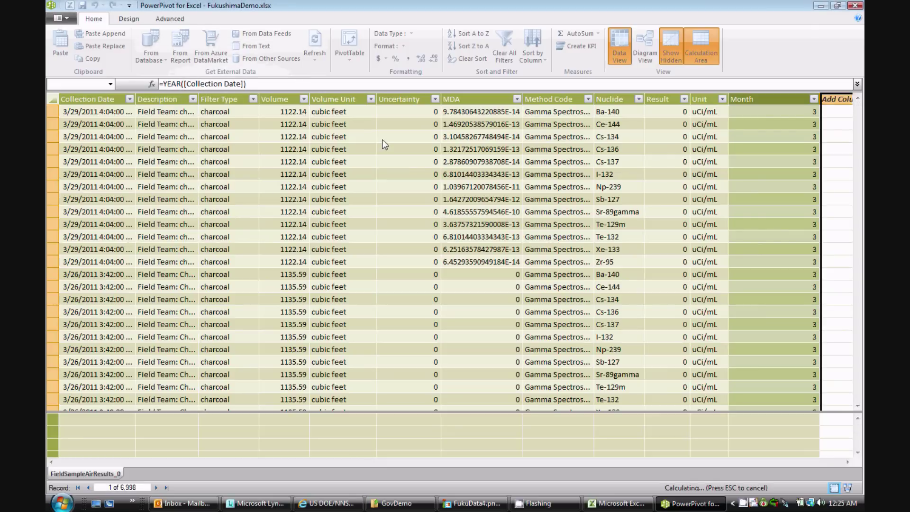
pyautogui.rightClick(787, 112)
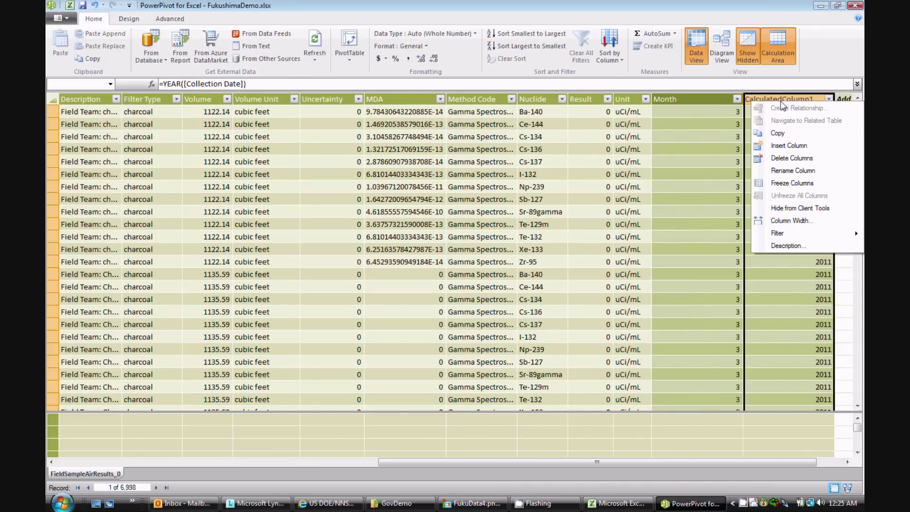
pyautogui.click(786, 173)
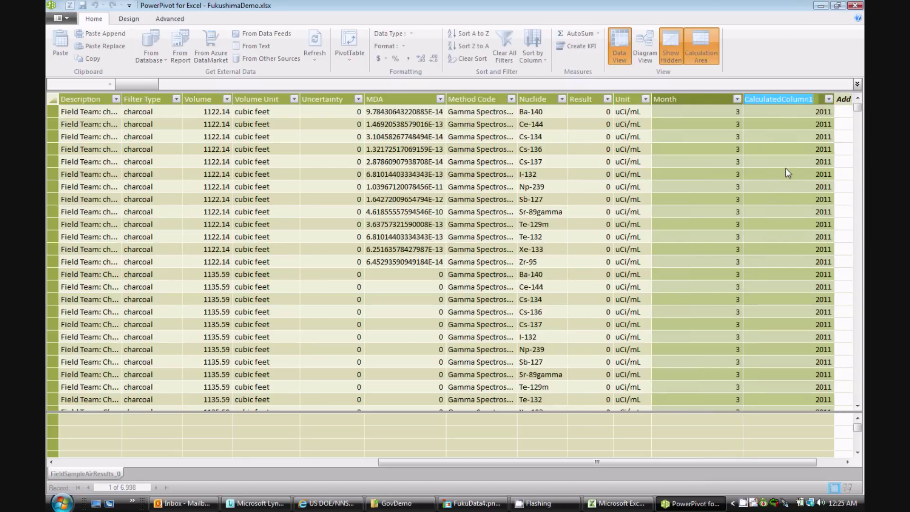
pyautogui.write('Year')
pyautogui.press('Return')
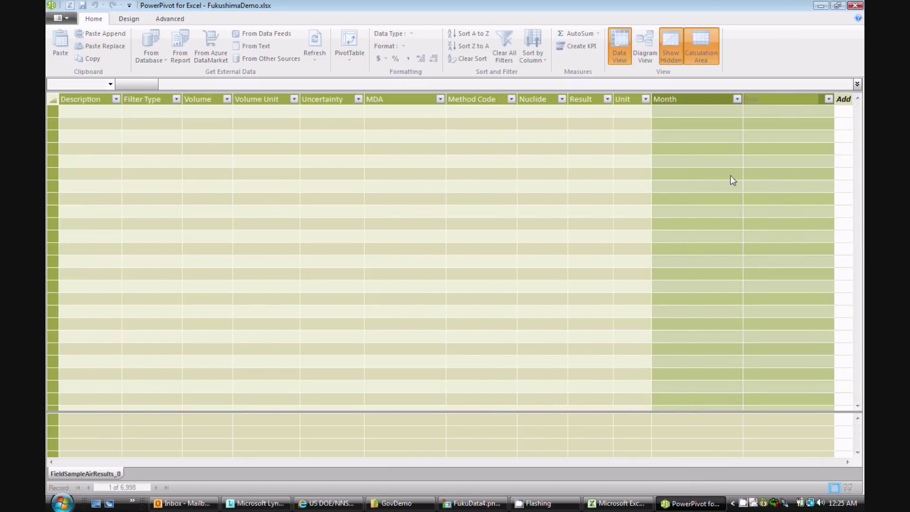
pyautogui.click(684, 99)
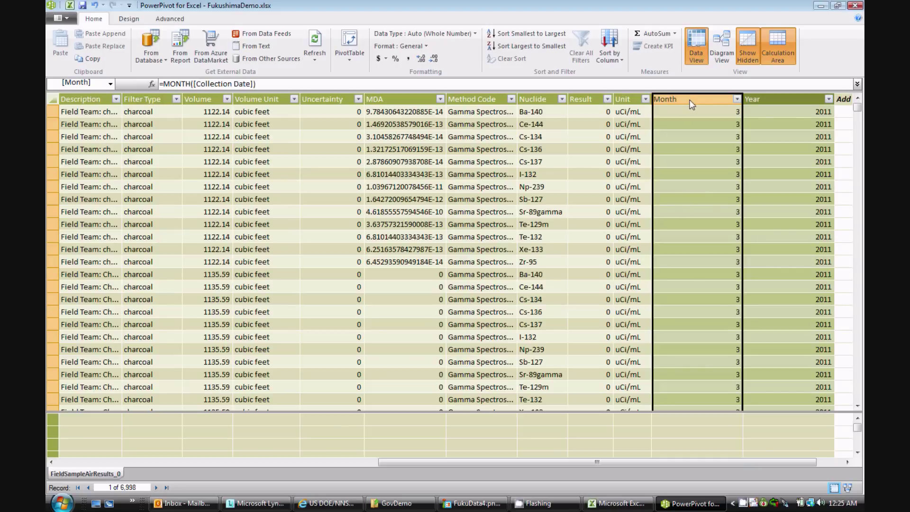
# Enter the label Count in the first calculation area cell.
pyautogui.click(74, 420)
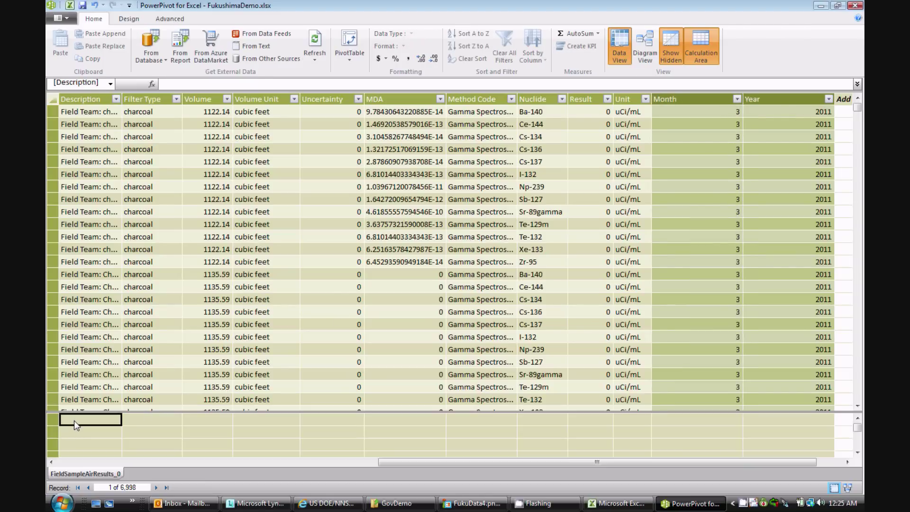
pyautogui.hscroll(-10, 74, 420)
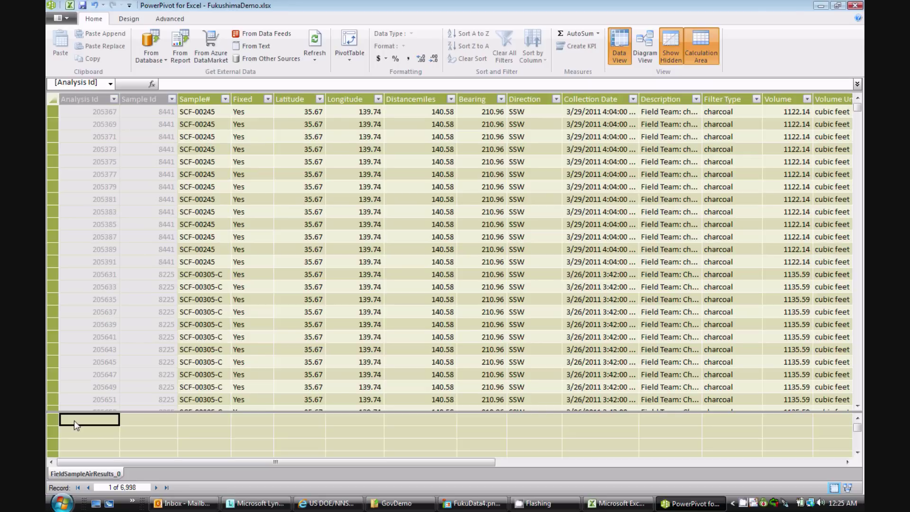
pyautogui.write('Count')
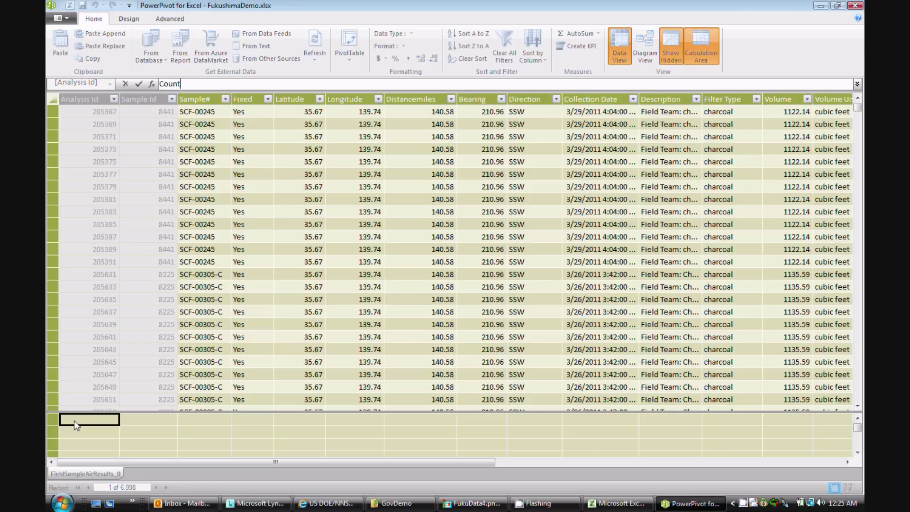
pyautogui.click(82, 433)
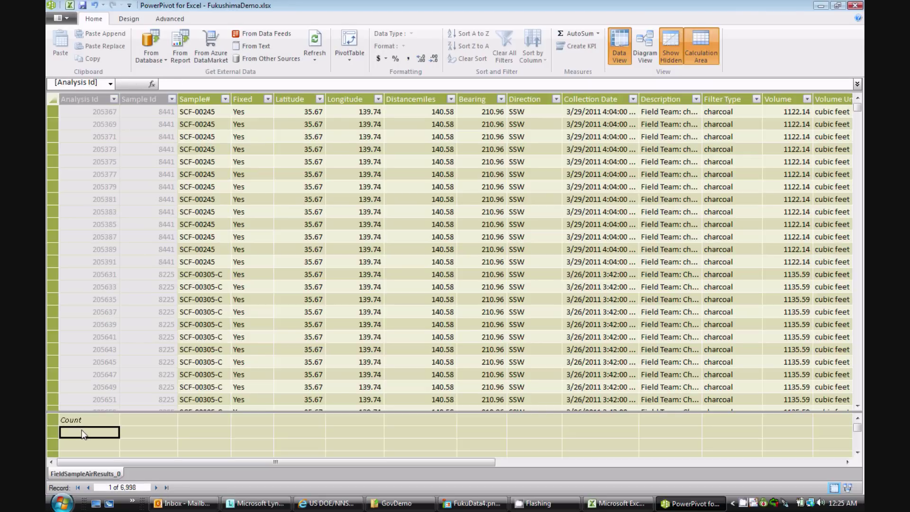
pyautogui.click(90, 421)
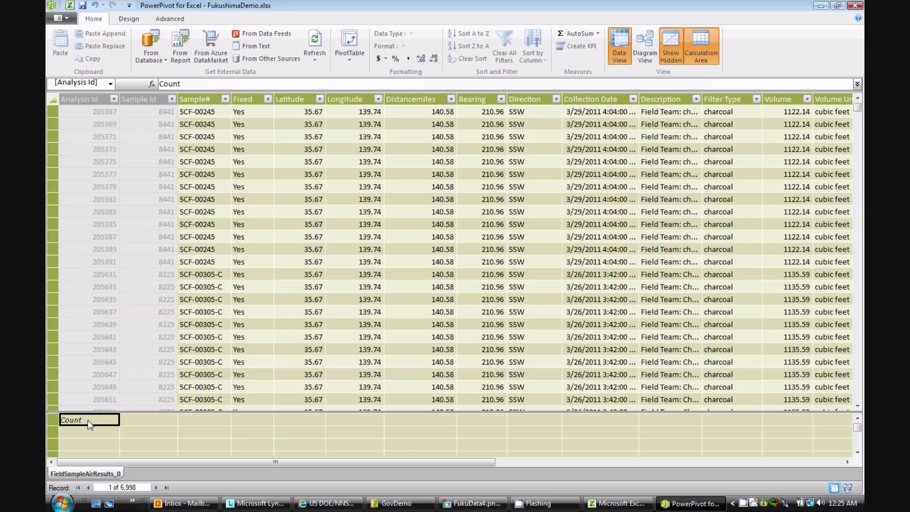
# Turn the cell into the measure Count:=COUNTROWS(FieldSampleAirResults_0), returning 6998.
pyautogui.click(187, 84)
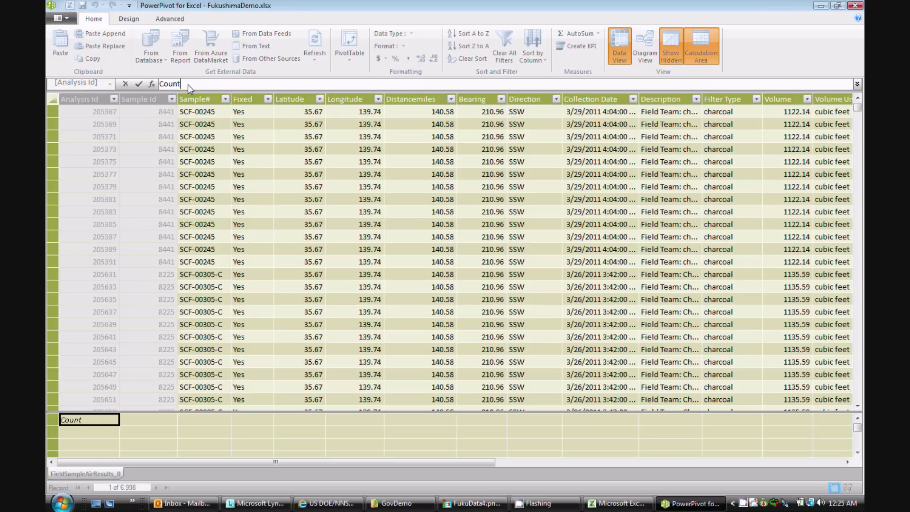
pyautogui.write(':=COU')
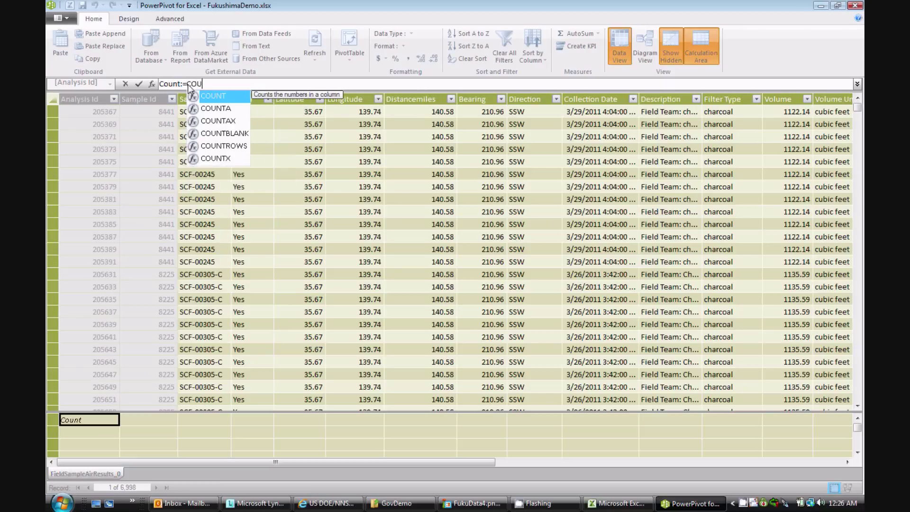
pyautogui.doubleClick(224, 146)
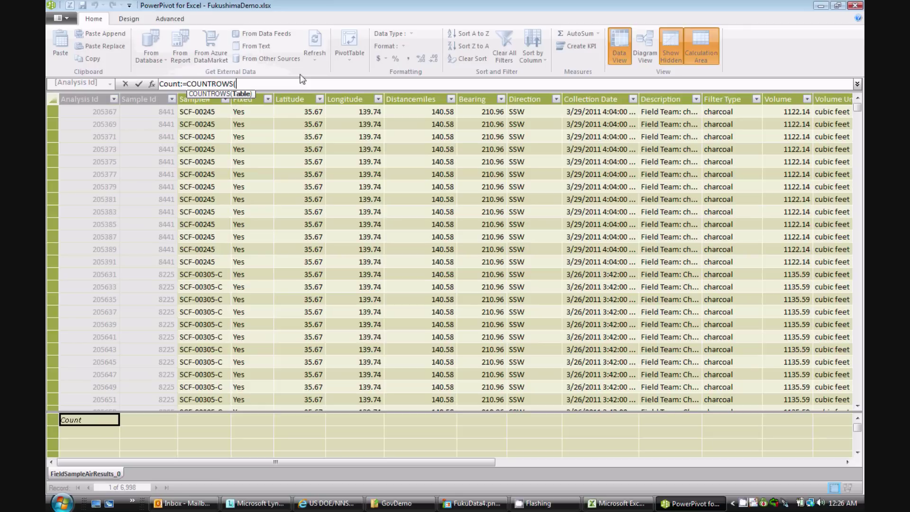
pyautogui.write('Fi')
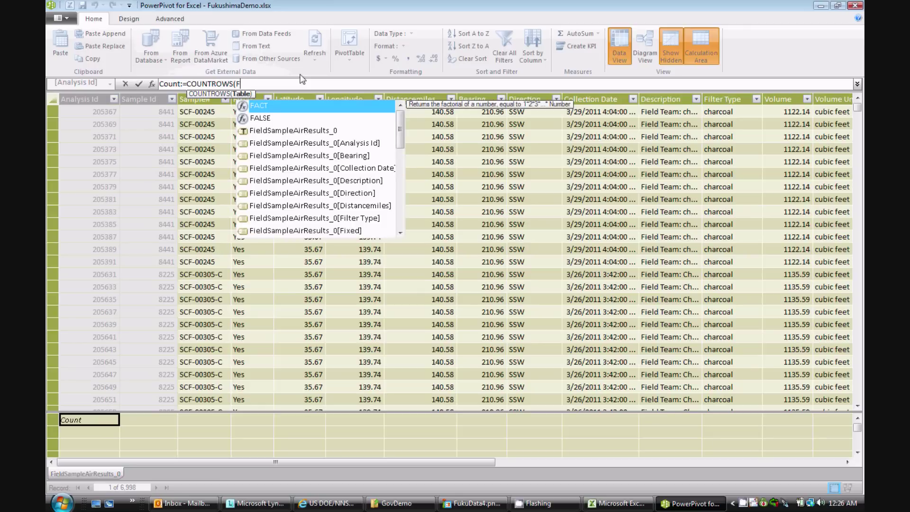
pyautogui.click(305, 109)
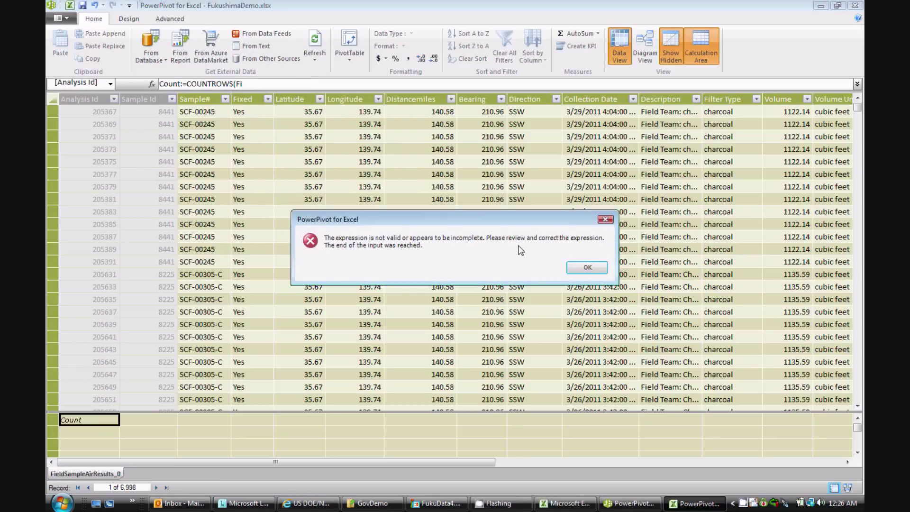
pyautogui.click(588, 272)
pyautogui.click(264, 84)
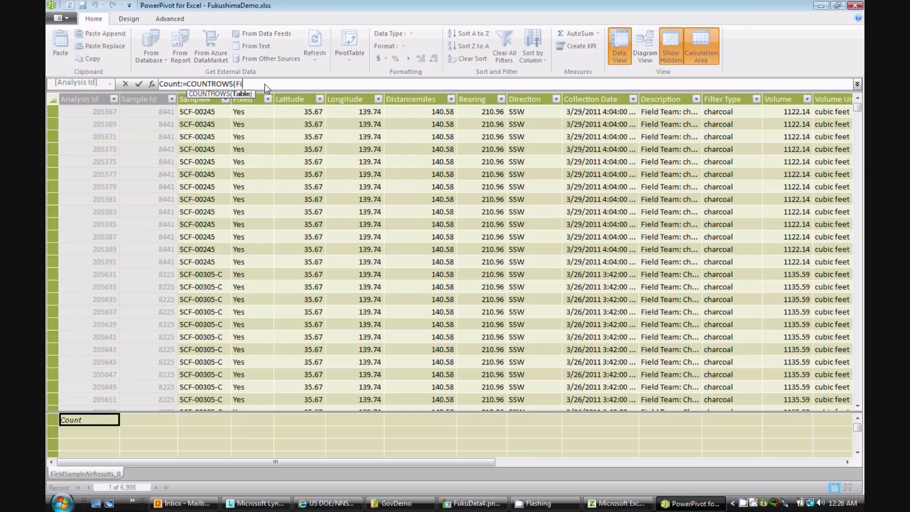
pyautogui.write('el')
pyautogui.press('Tab')
pyautogui.write(')')
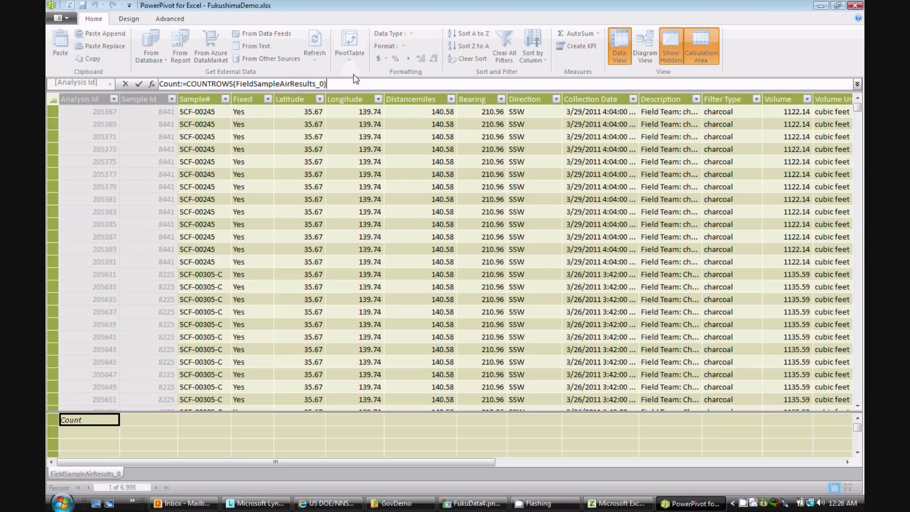
pyautogui.press('Return')
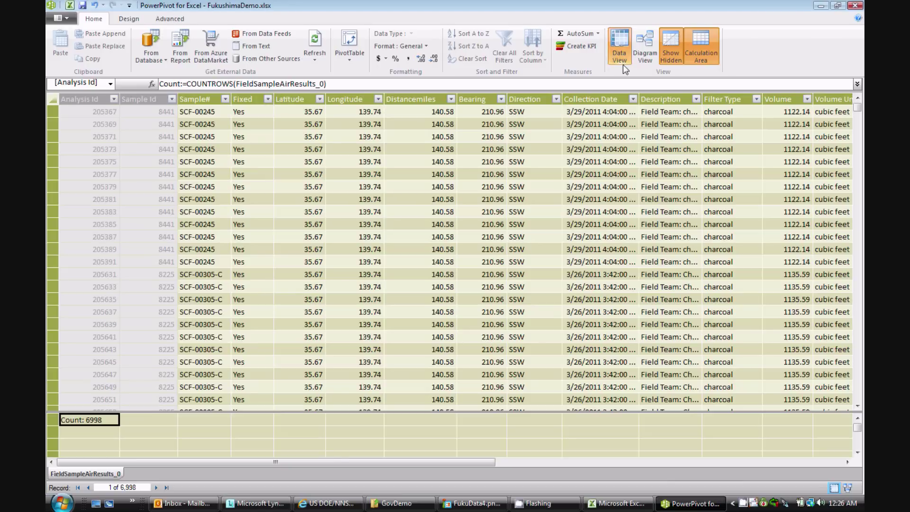
# In Diagram View, enlarge the table box to list all columns, then bring up FukuData4.png.
pyautogui.click(644, 53)
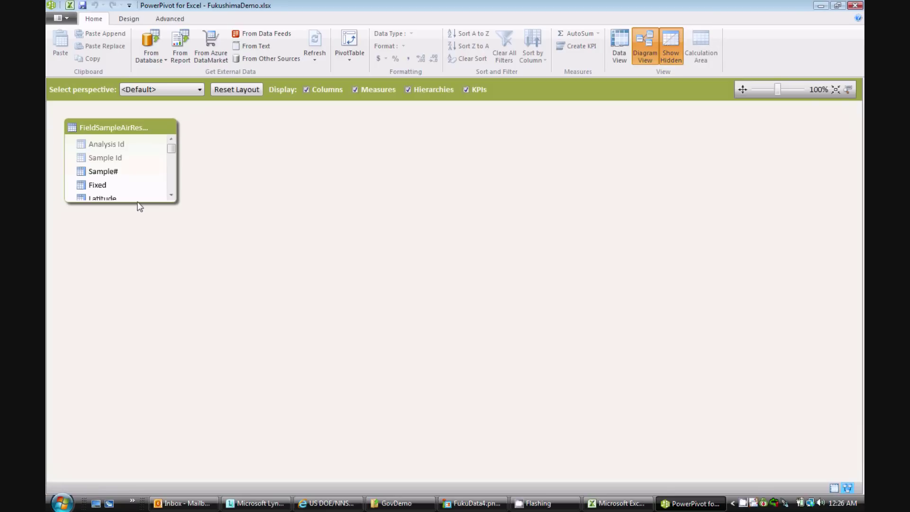
pyautogui.moveTo(138, 203); pyautogui.dragTo(128, 414)
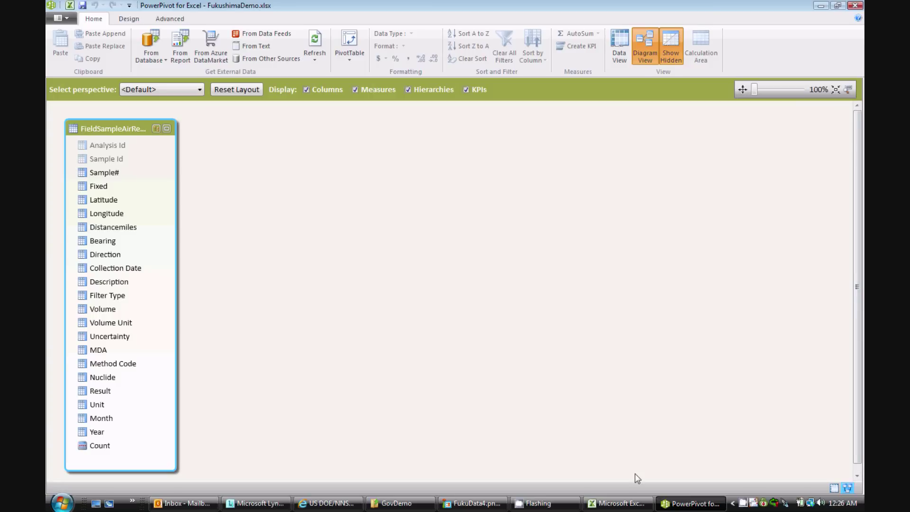
pyautogui.click(486, 501)
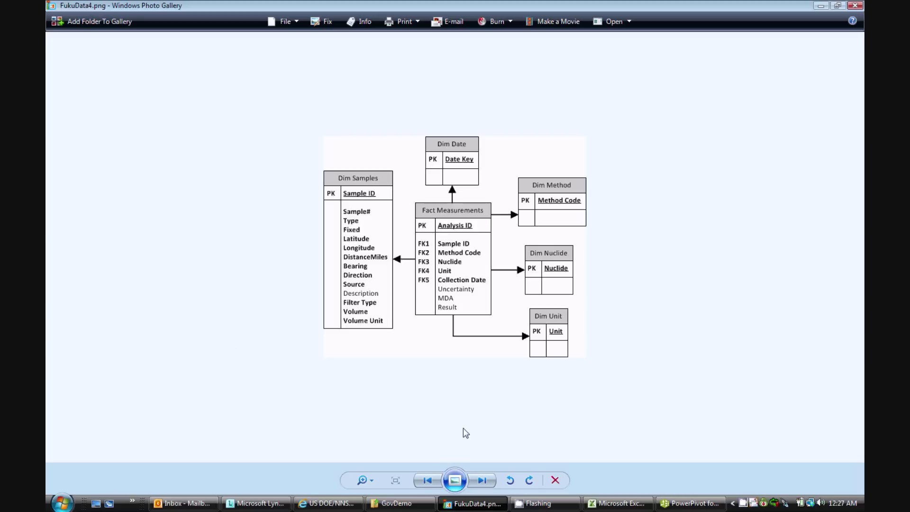
# Widen the FieldSampleAirResults_0 table in Diagram View and create a hierarchy named Date.
pyautogui.click(678, 506)
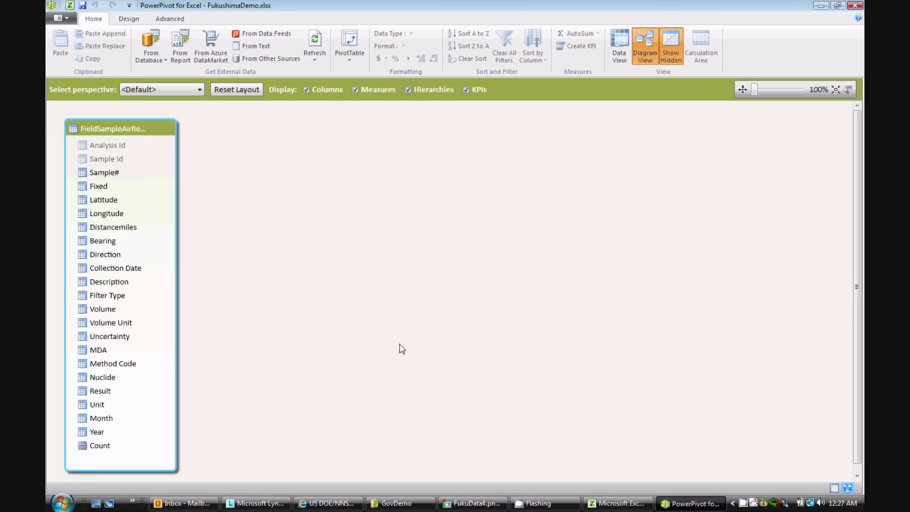
pyautogui.click(108, 450)
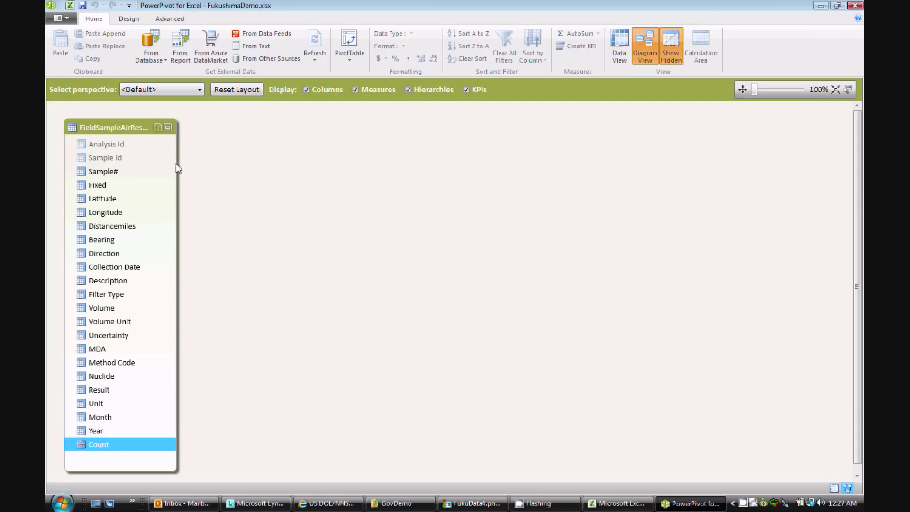
pyautogui.moveTo(176, 163); pyautogui.dragTo(326, 179)
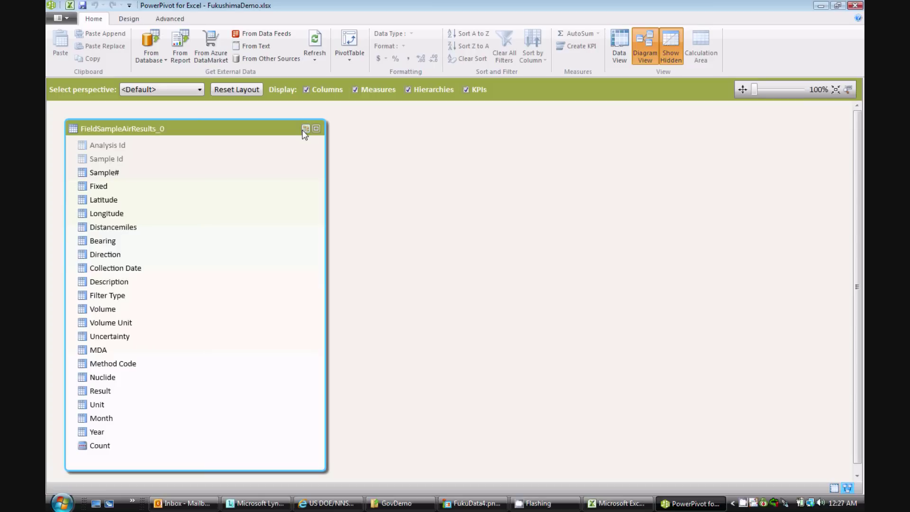
pyautogui.click(306, 129)
pyautogui.write('Da')
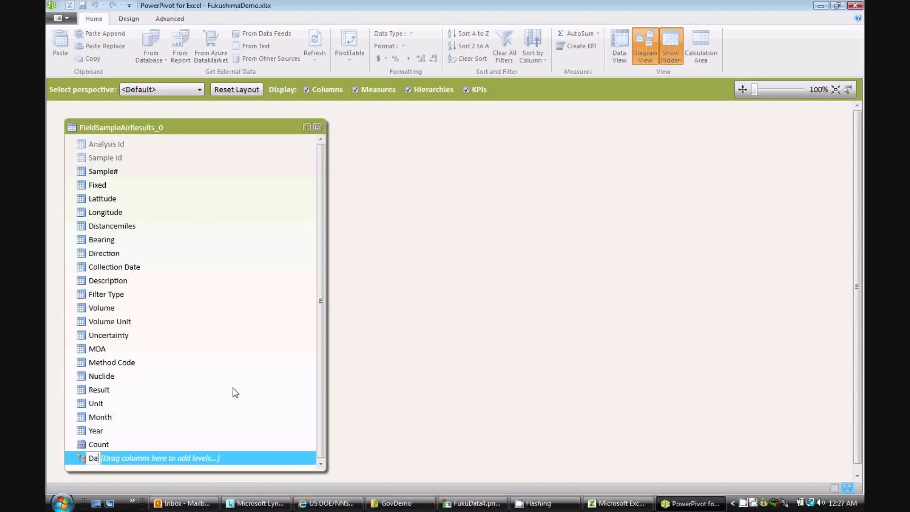
pyautogui.write('te')
pyautogui.press('Return')
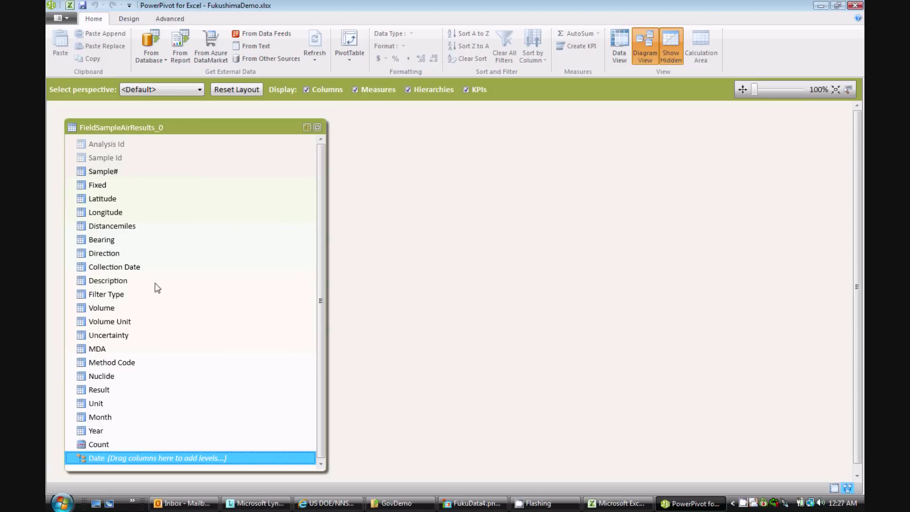
# Add Year, Month and Collection Date as the Date hierarchy's levels, then collapse it.
pyautogui.click(96, 430)
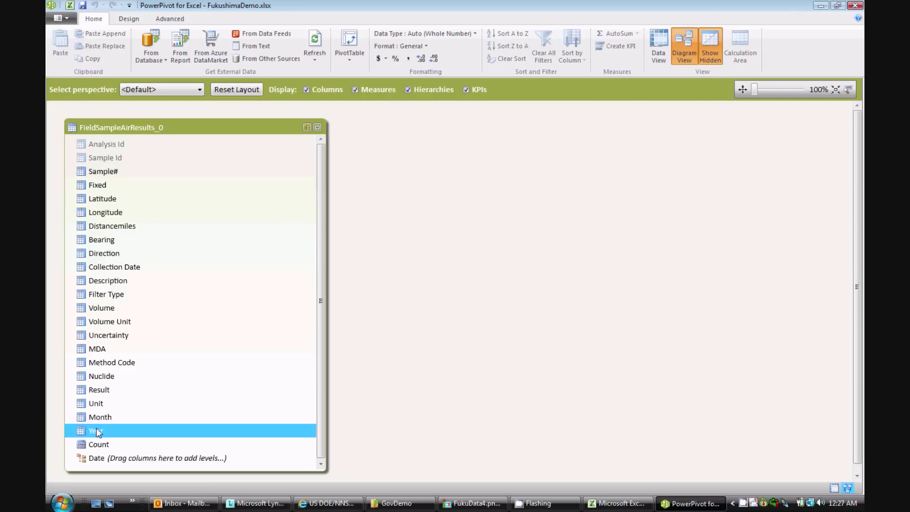
pyautogui.moveTo(93, 429); pyautogui.dragTo(104, 459)
pyautogui.click(102, 408)
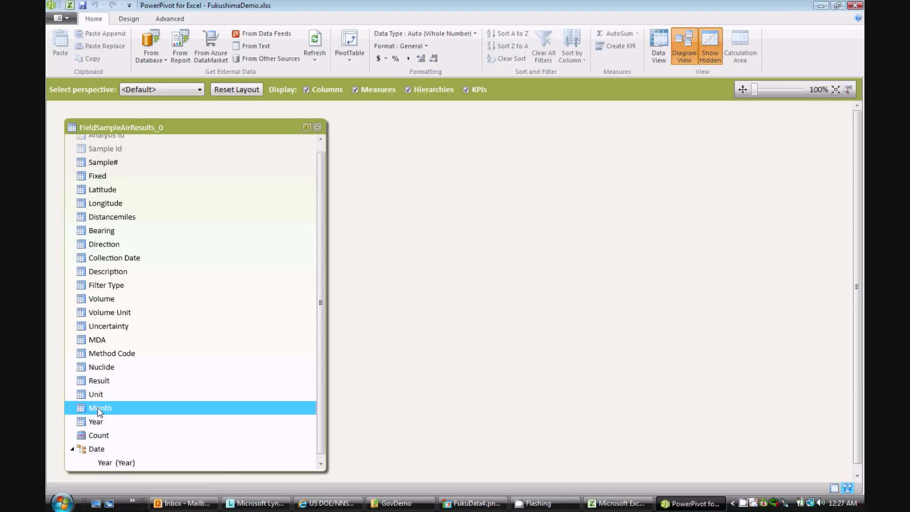
pyautogui.moveTo(106, 423); pyautogui.dragTo(121, 463)
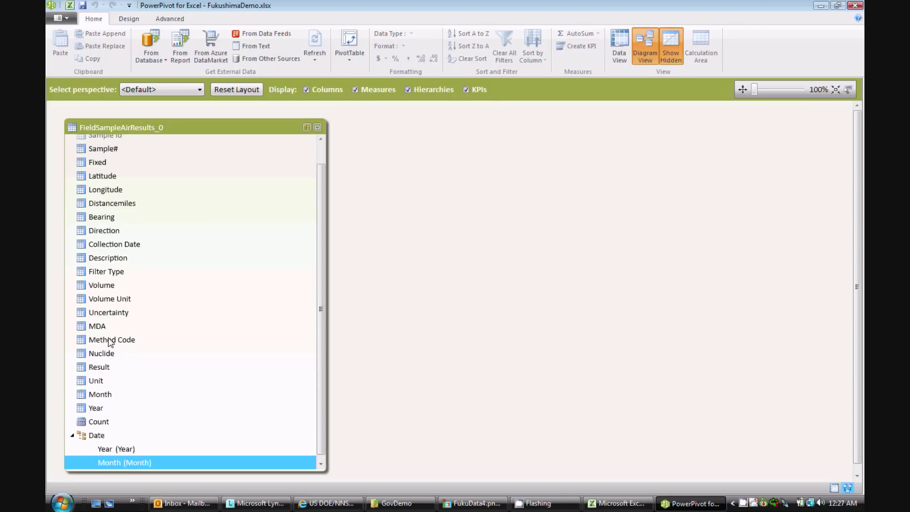
pyautogui.moveTo(112, 243); pyautogui.dragTo(135, 459)
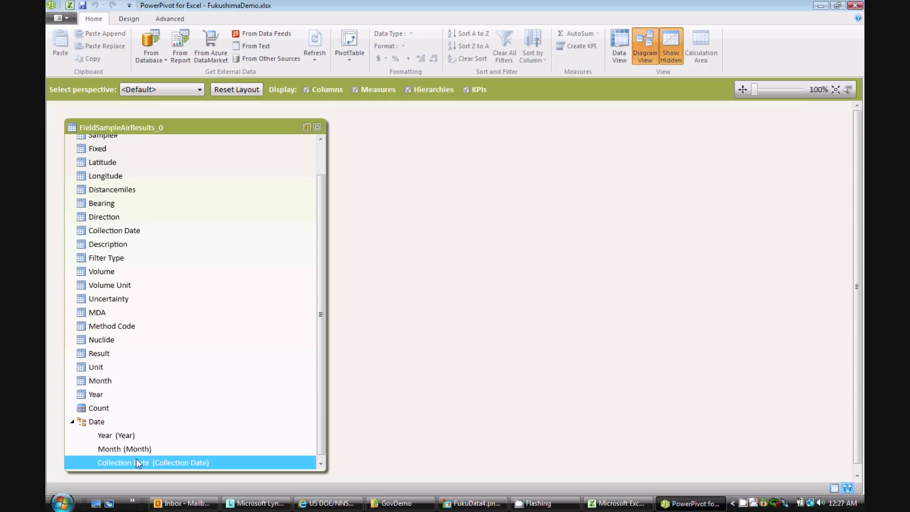
pyautogui.click(72, 422)
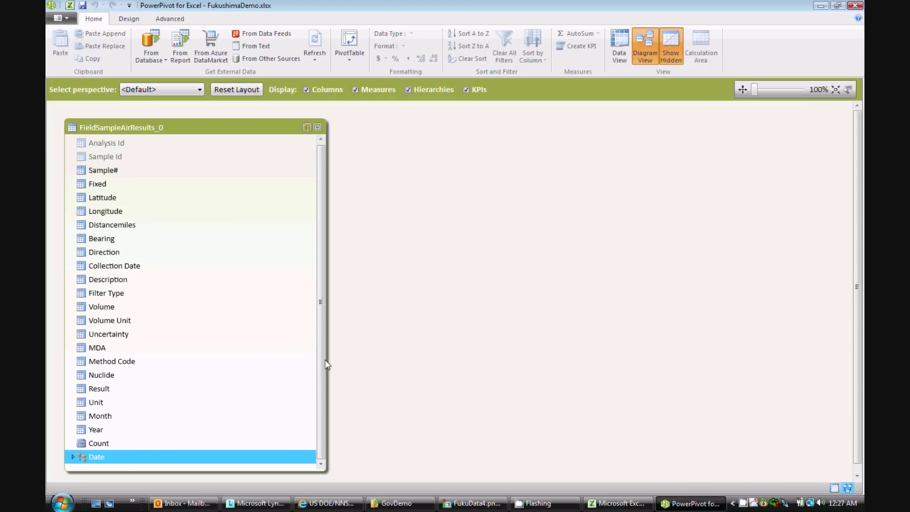
# From Data View, insert a PivotChart on the existing worksheet.
pyautogui.click(616, 49)
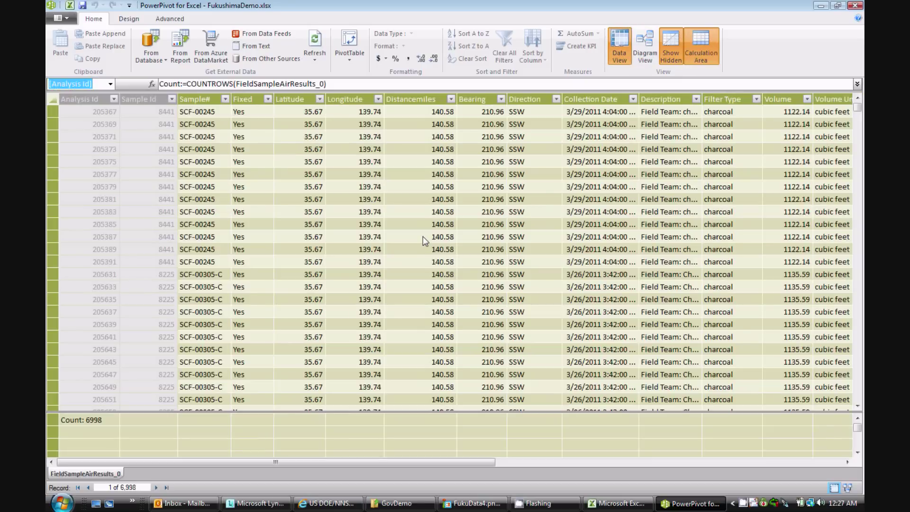
pyautogui.click(352, 61)
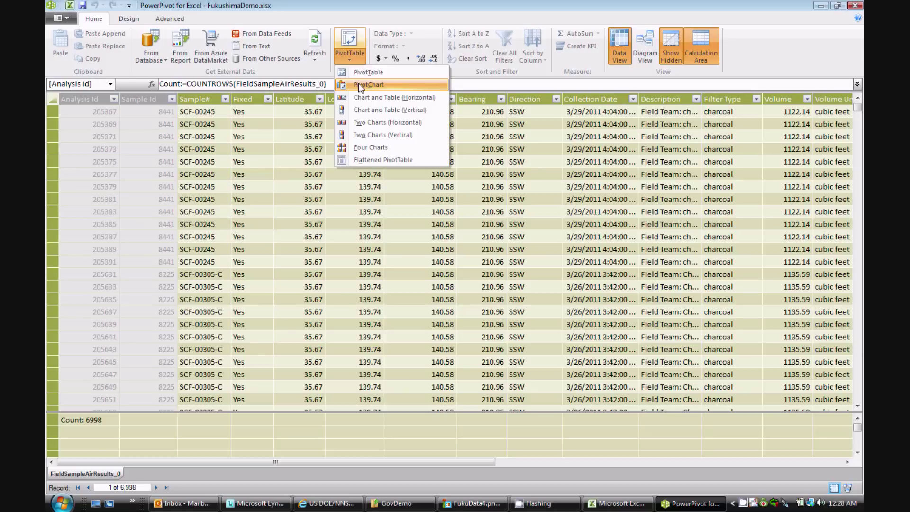
pyautogui.click(358, 84)
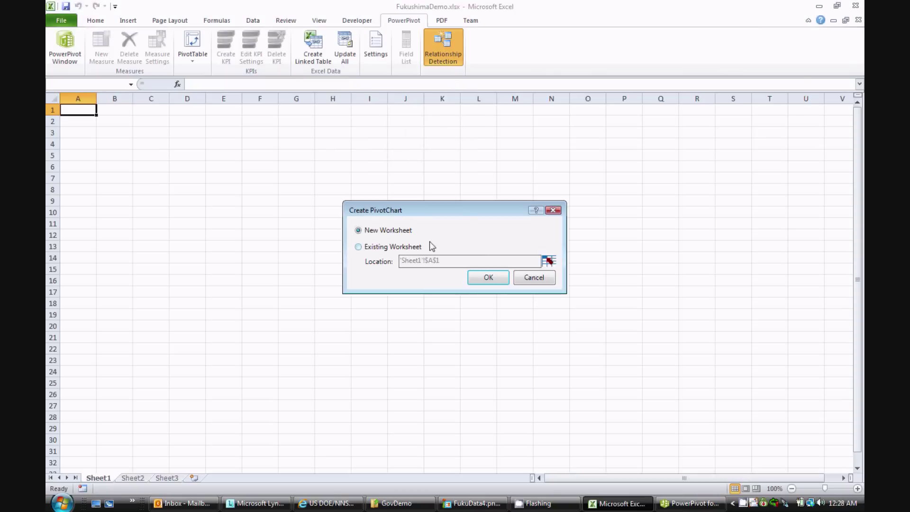
pyautogui.click(358, 247)
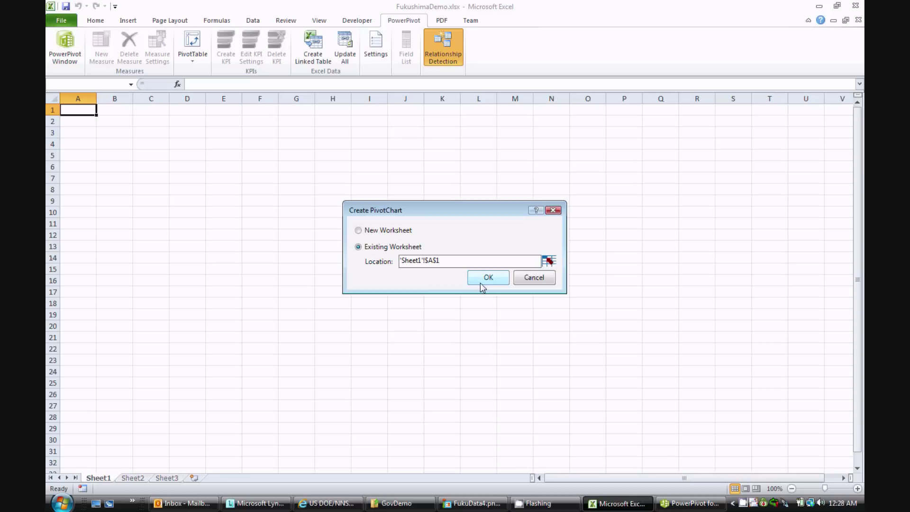
pyautogui.click(480, 283)
# Rename the first sheet to Fukushima.
pyautogui.rightClick(188, 476)
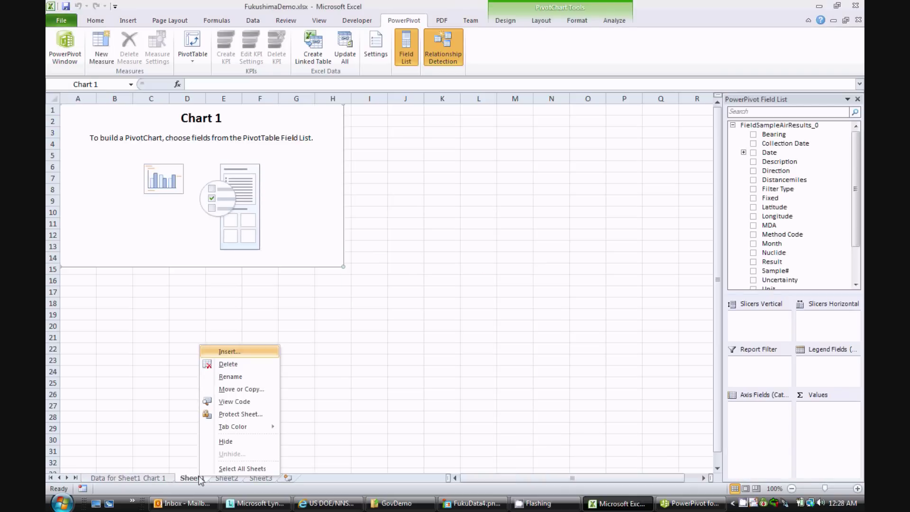
pyautogui.click(232, 377)
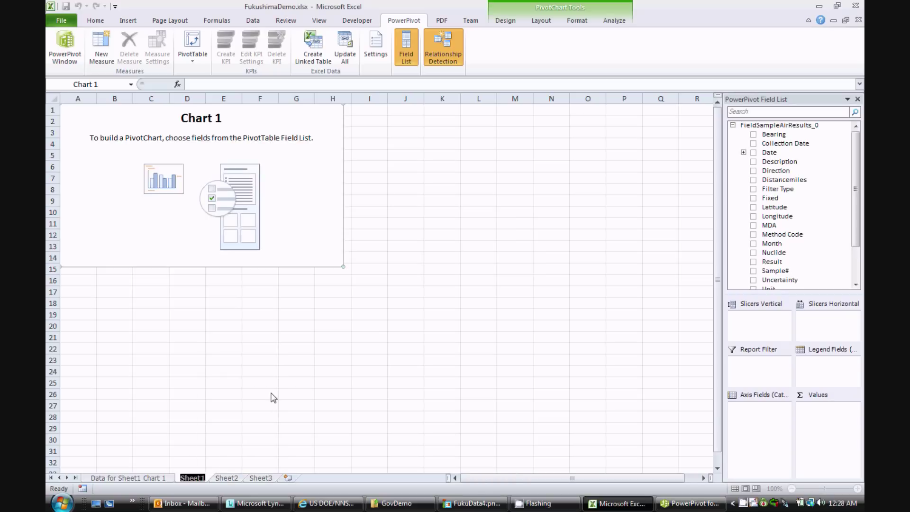
pyautogui.write('Fukushima')
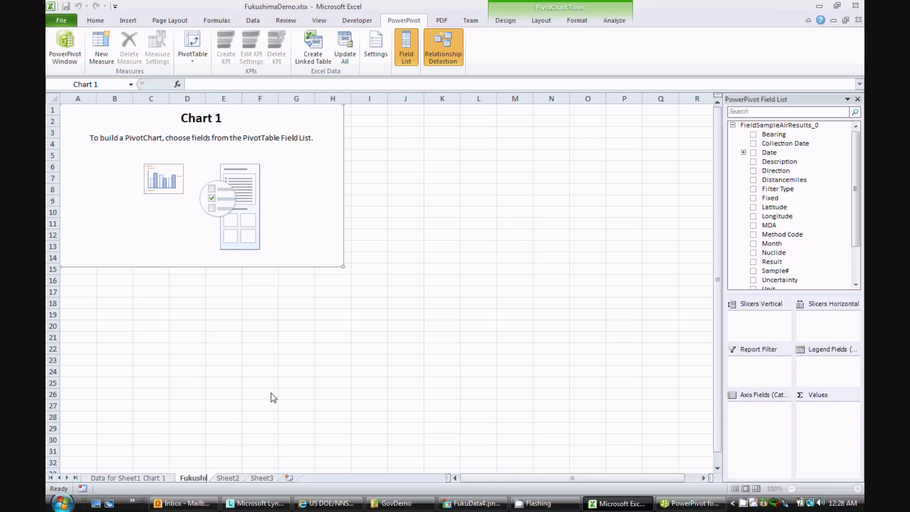
pyautogui.click(127, 133)
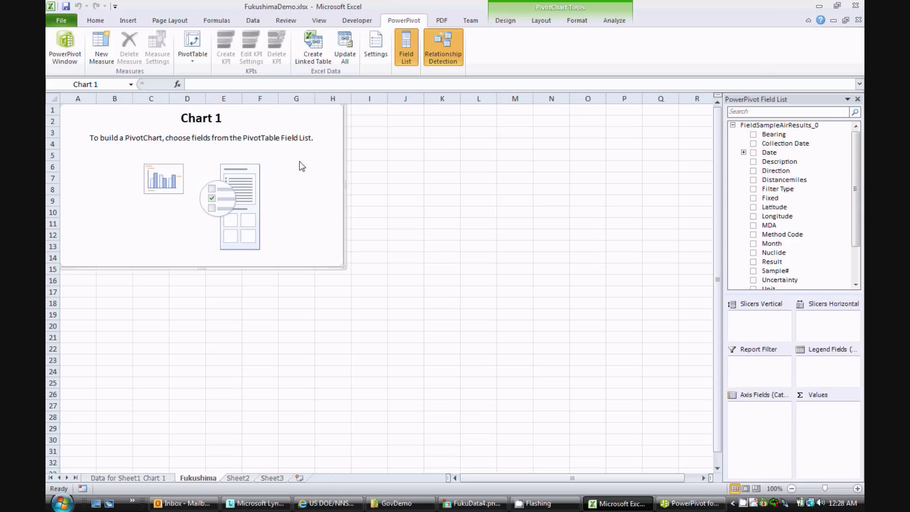
# Add the Result field to the PivotChart's Values.
pyautogui.moveTo(851, 209); pyautogui.dragTo(854, 240)
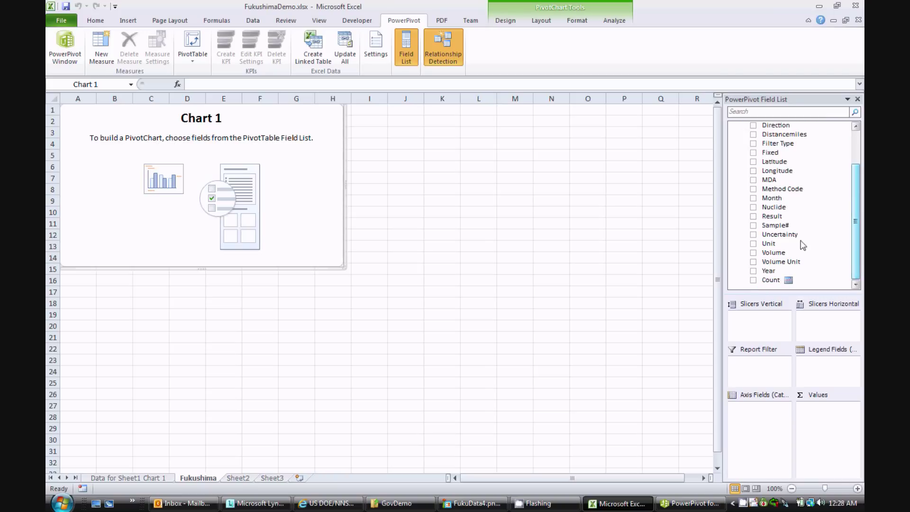
pyautogui.click(776, 218)
pyautogui.moveTo(776, 219); pyautogui.dragTo(821, 410)
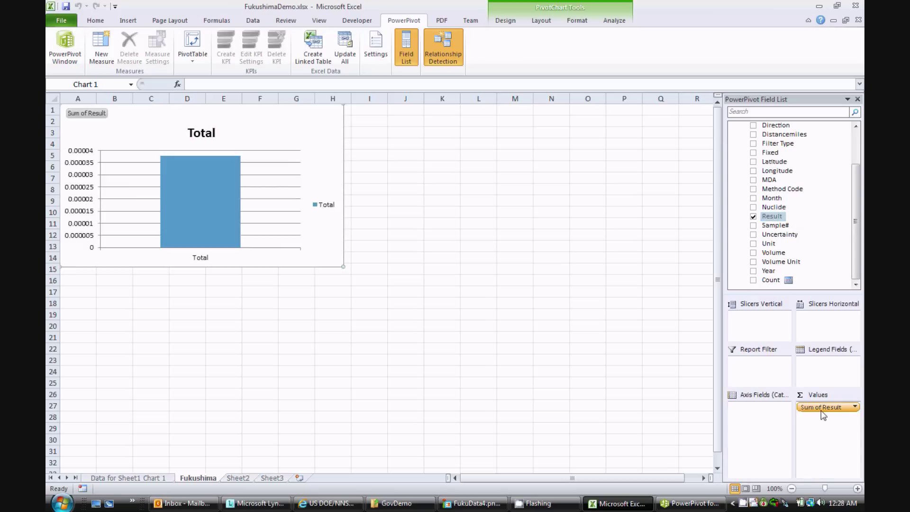
# Edit the Result measure to use Average and name it Avg Result.
pyautogui.click(855, 408)
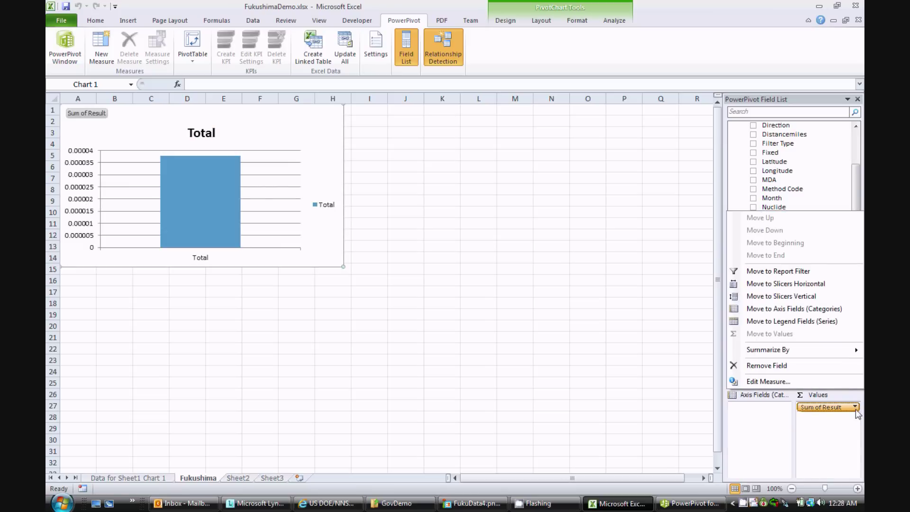
pyautogui.click(790, 382)
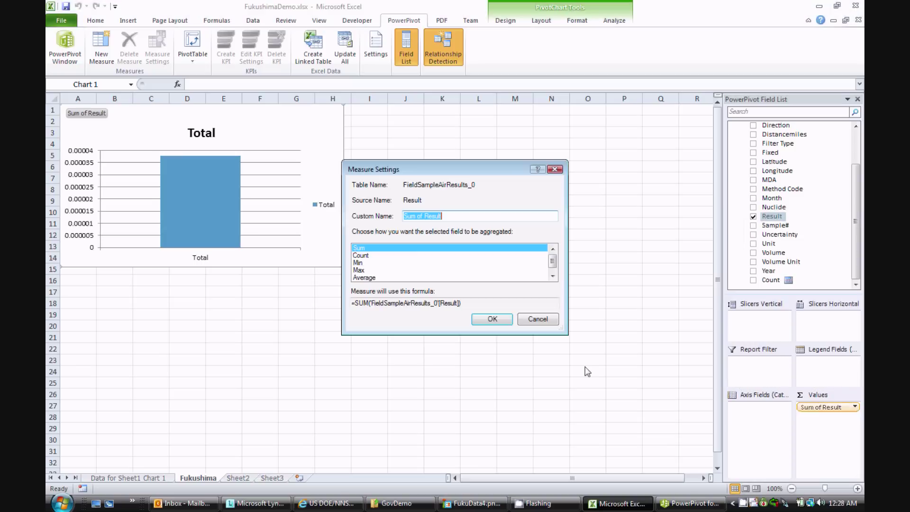
pyautogui.click(371, 278)
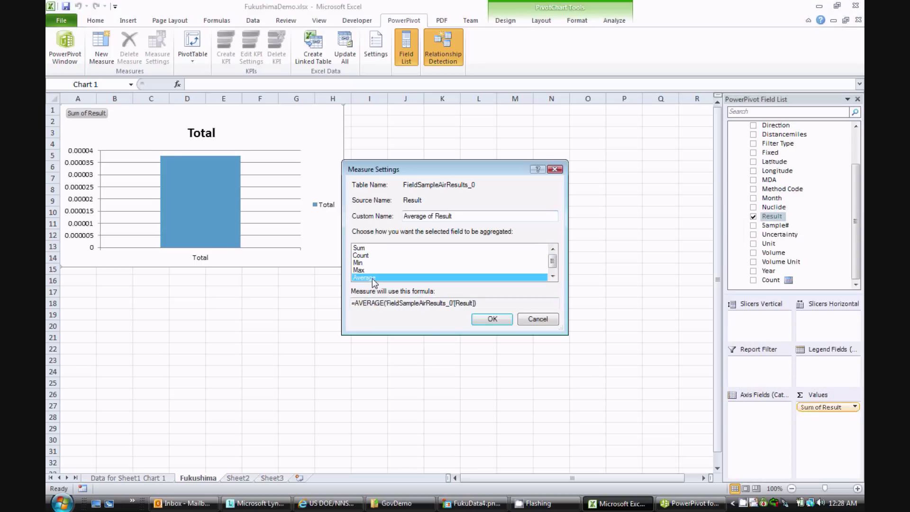
pyautogui.click(425, 216)
pyautogui.write('g')
pyautogui.press('Delete')
pyautogui.press('Delete')
pyautogui.press('Delete')
pyautogui.click(491, 319)
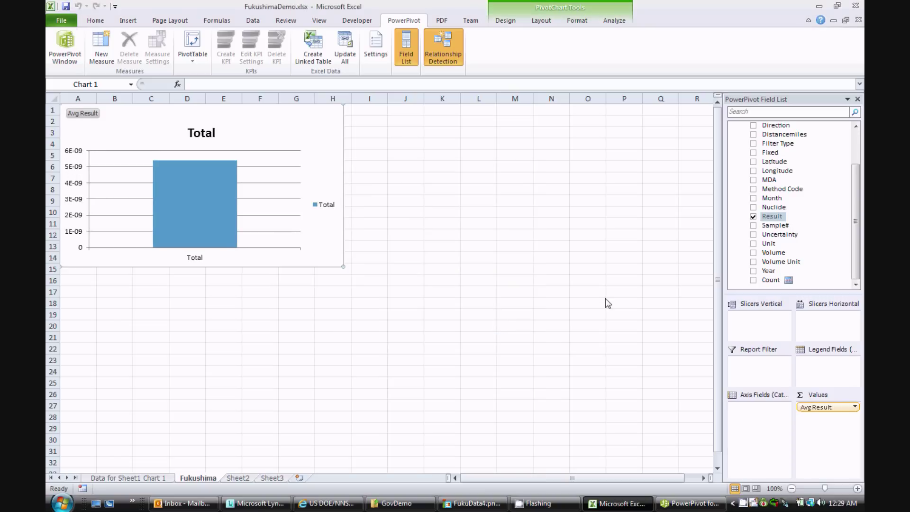
pyautogui.click(772, 280)
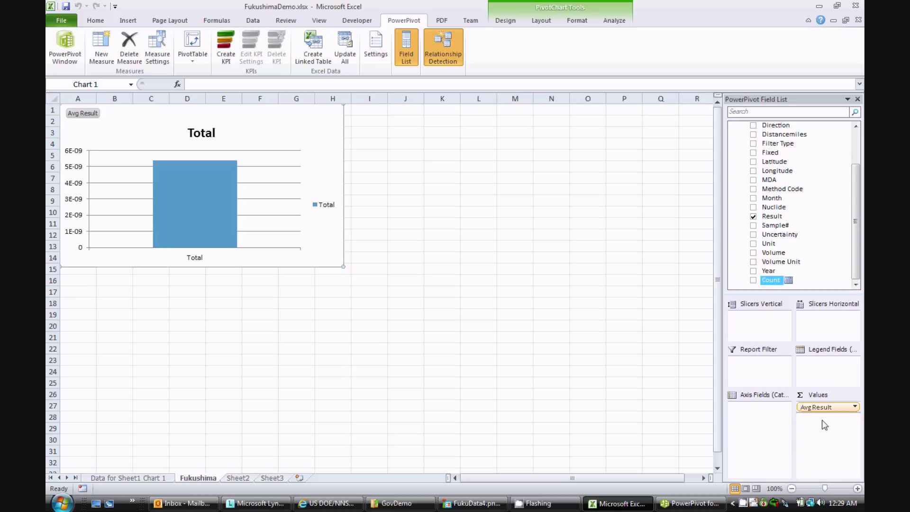
# Add Count as a second value and plot it on a secondary axis.
pyautogui.moveTo(825, 425); pyautogui.dragTo(825, 422)
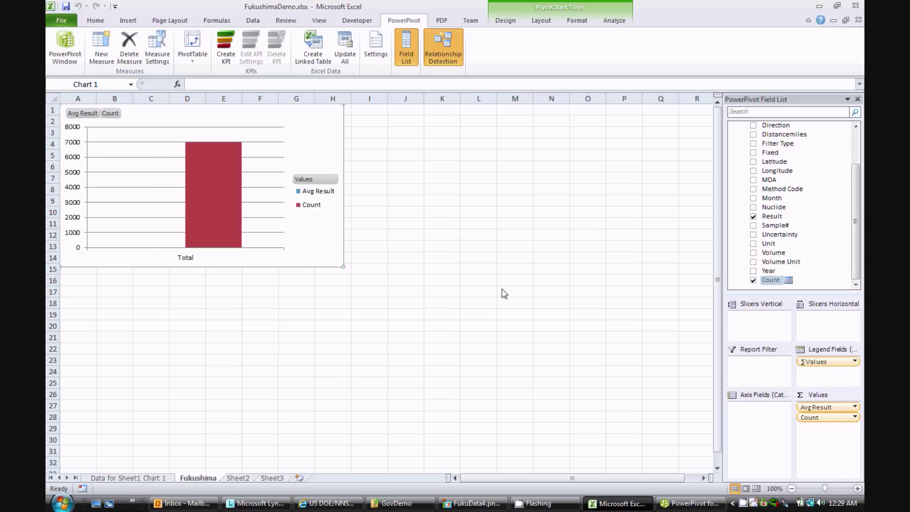
pyautogui.click(311, 208)
pyautogui.click(312, 209)
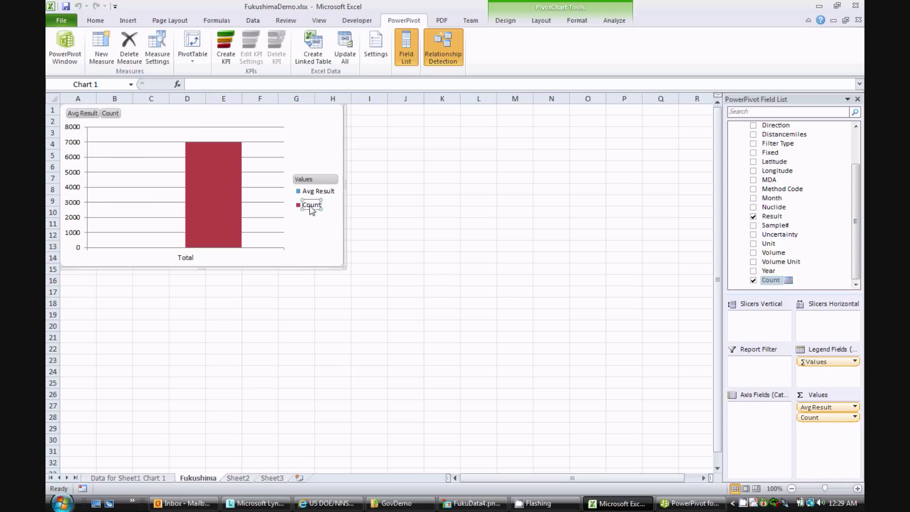
pyautogui.rightClick(312, 208)
pyautogui.click(363, 346)
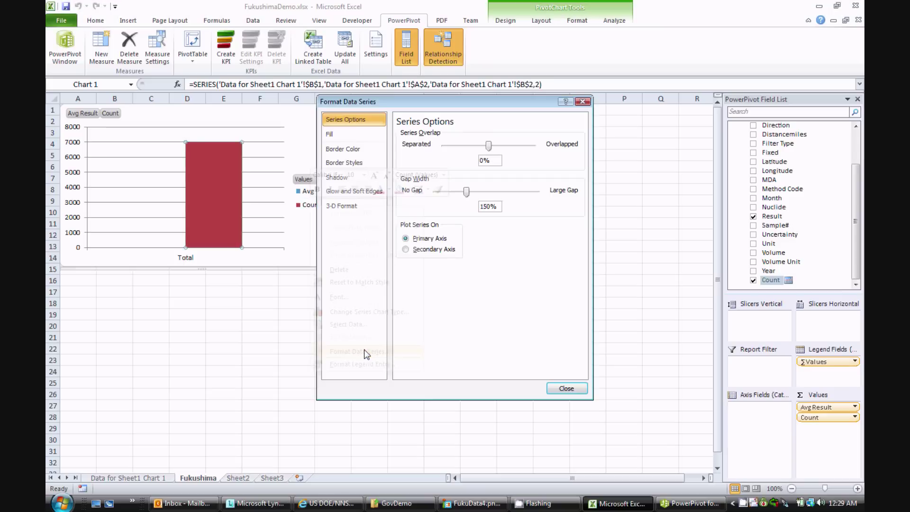
pyautogui.click(406, 249)
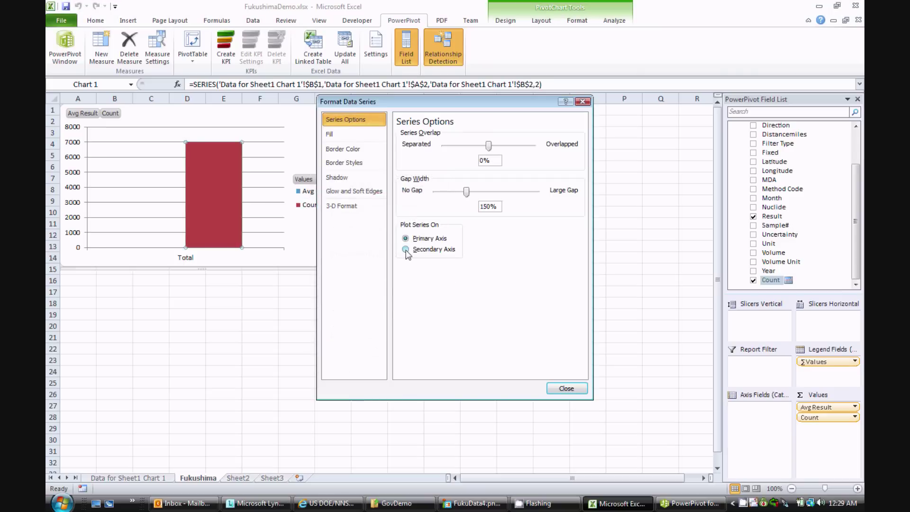
pyautogui.click(566, 389)
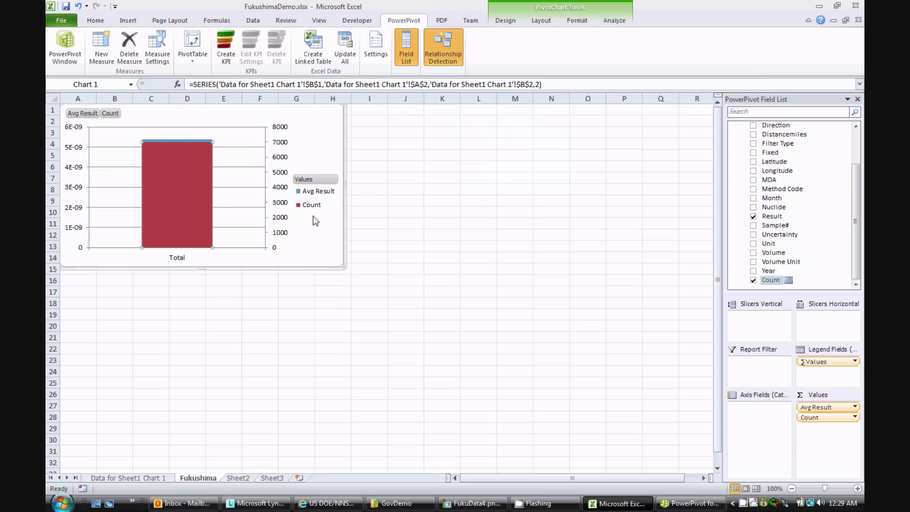
# Change the Count series chart type to Line with Markers.
pyautogui.click(311, 209)
pyautogui.click(311, 208)
pyautogui.rightClick(310, 208)
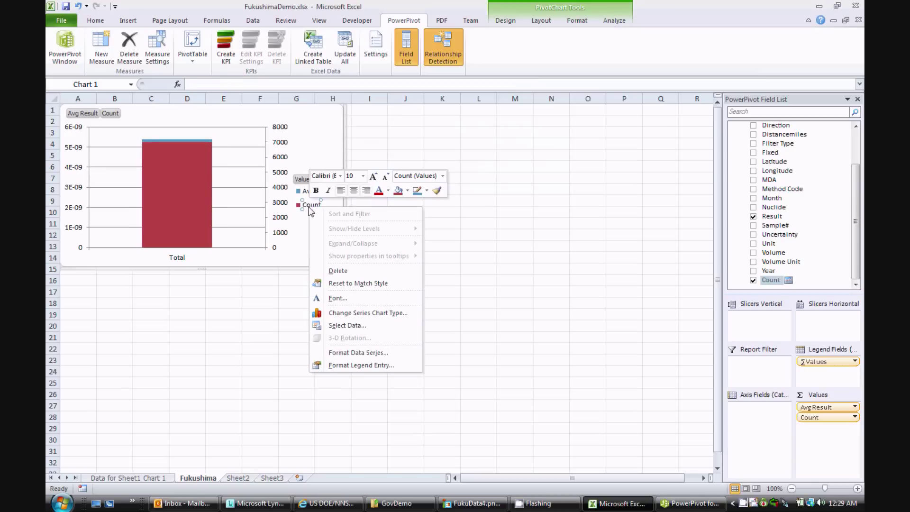
pyautogui.click(350, 313)
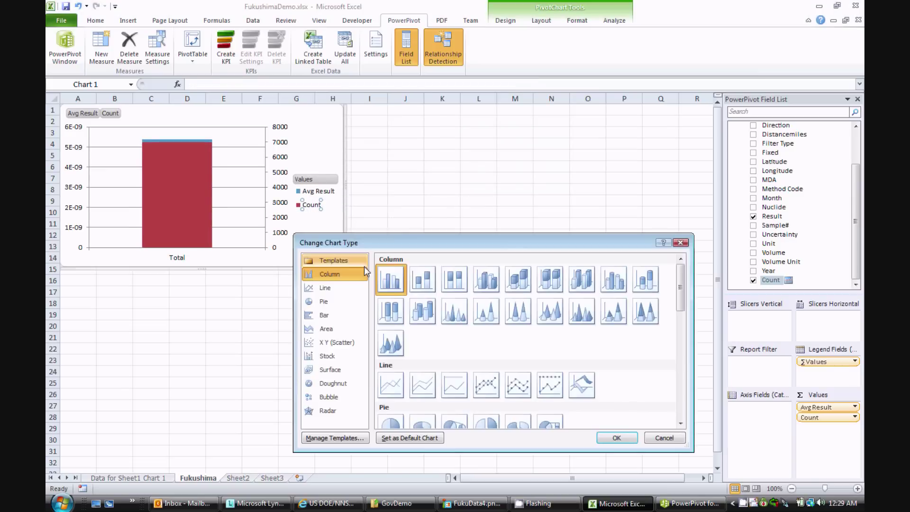
pyautogui.click(486, 385)
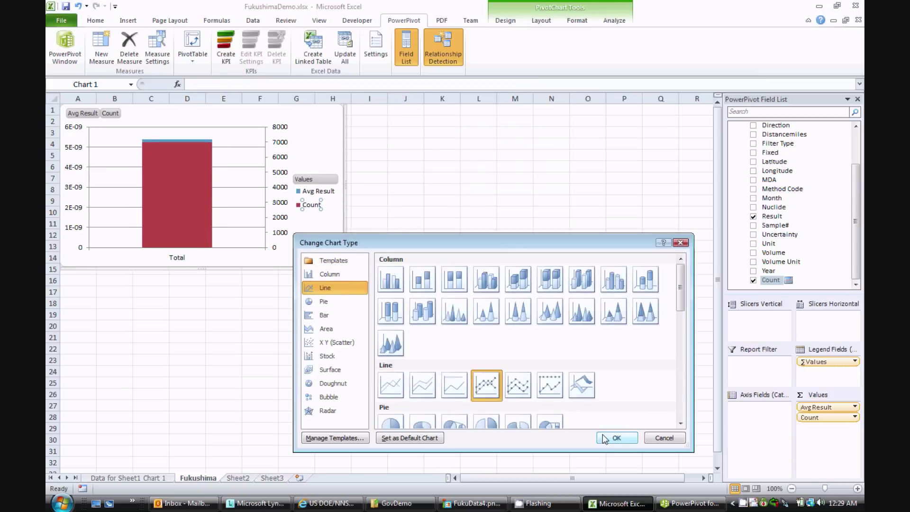
pyautogui.click(617, 437)
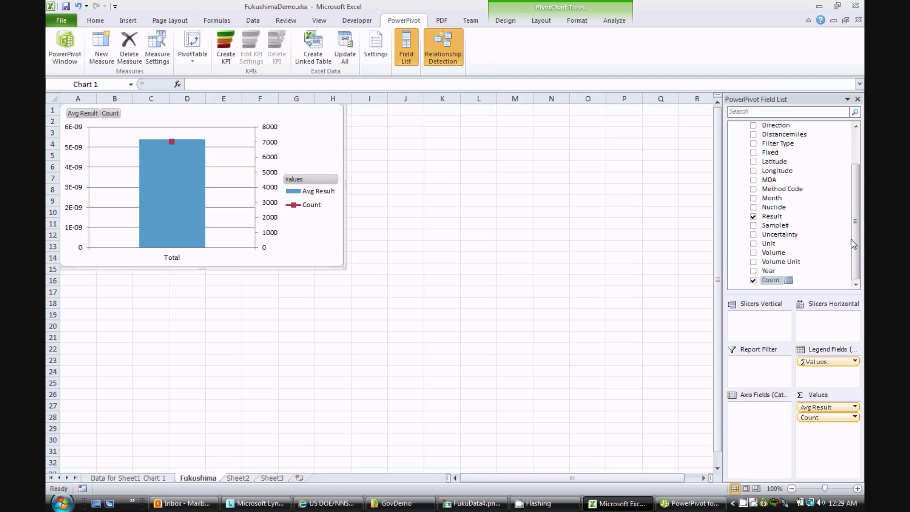
# Drag Unit and then Nuclide into Slicers Vertical to create both slicers.
pyautogui.click(768, 245)
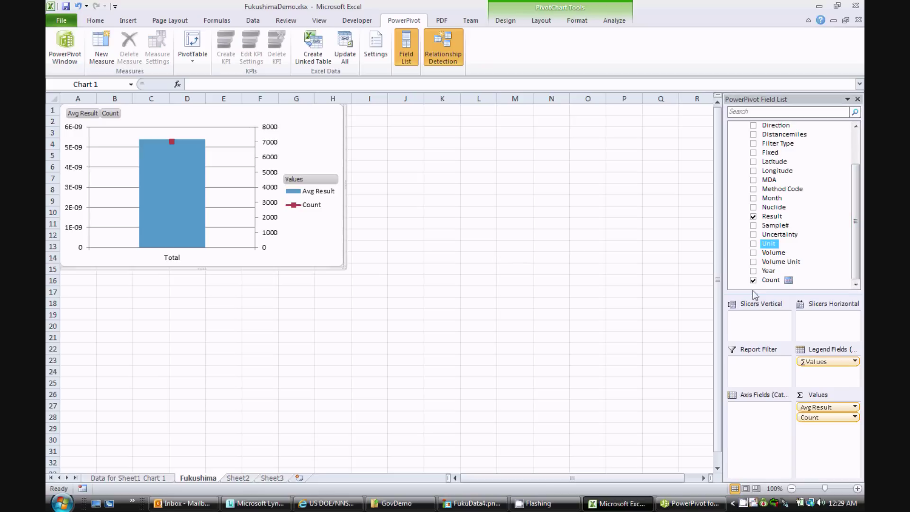
pyautogui.moveTo(753, 318); pyautogui.dragTo(752, 315)
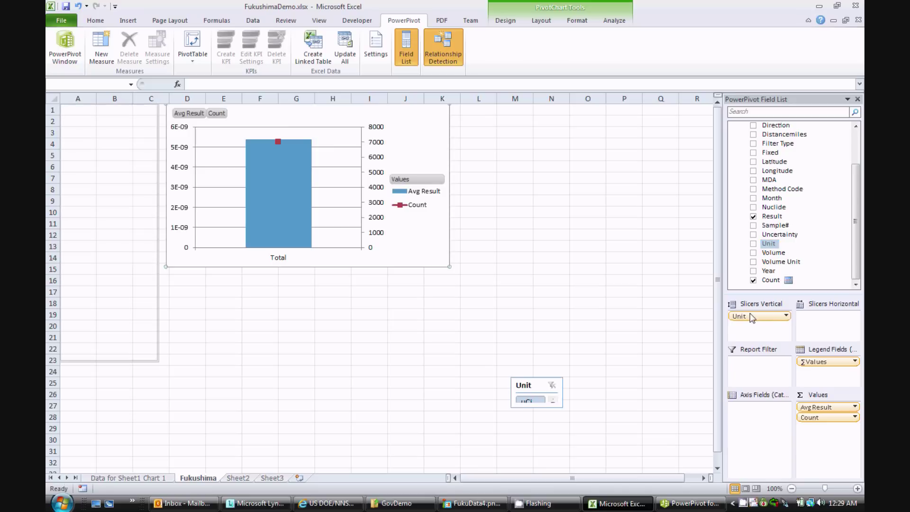
pyautogui.click(772, 208)
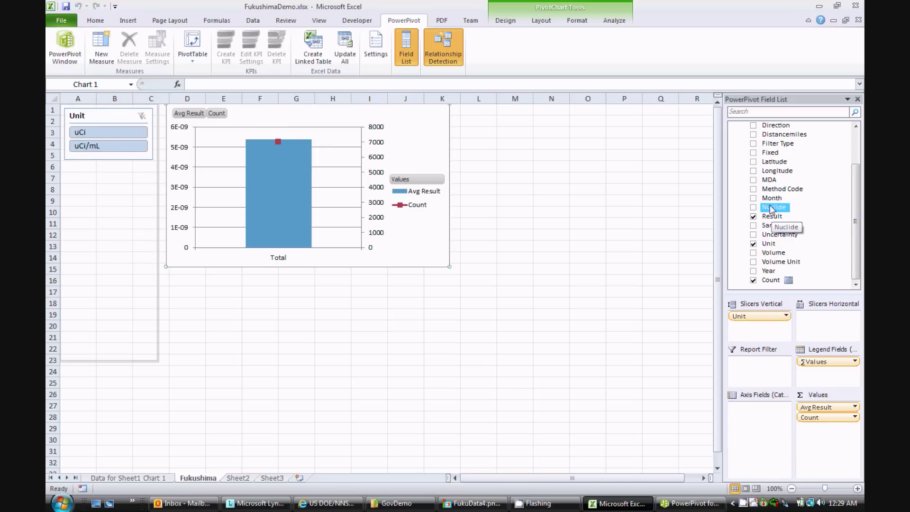
pyautogui.moveTo(758, 325); pyautogui.dragTo(759, 326)
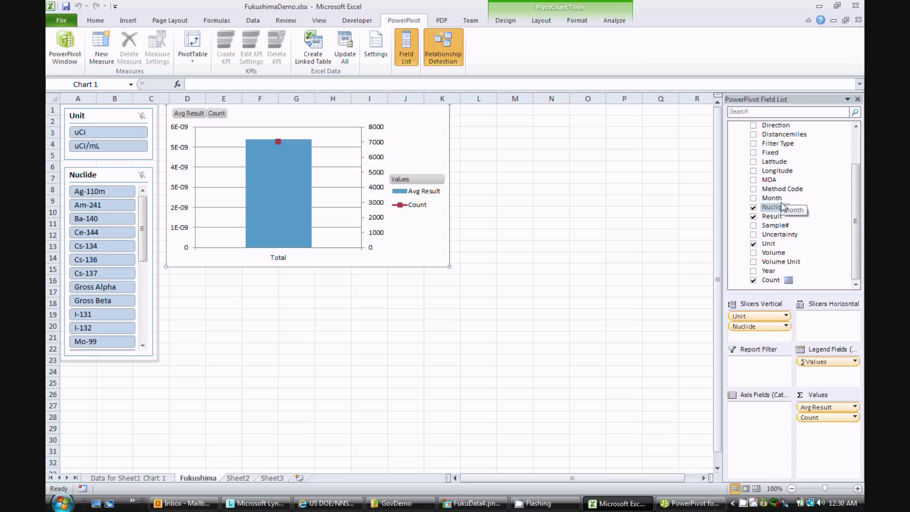
# Put Direction on the chart's axis and widen the chart to column R.
pyautogui.scroll(1, 857, 179)
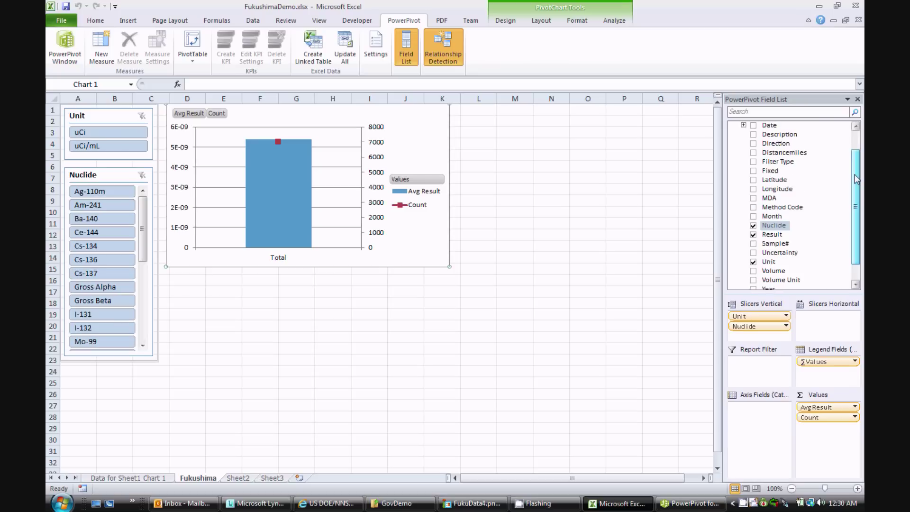
pyautogui.click(772, 144)
pyautogui.moveTo(772, 145); pyautogui.dragTo(759, 409)
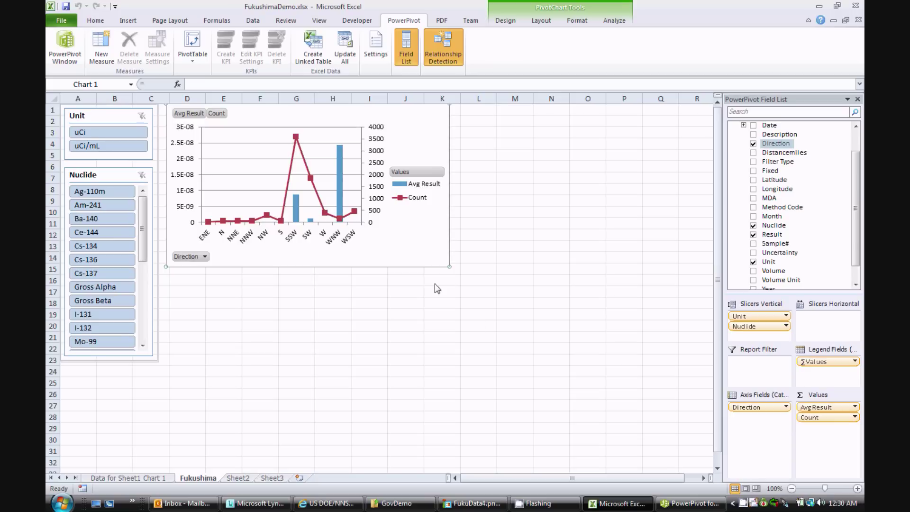
pyautogui.moveTo(452, 186); pyautogui.dragTo(697, 201)
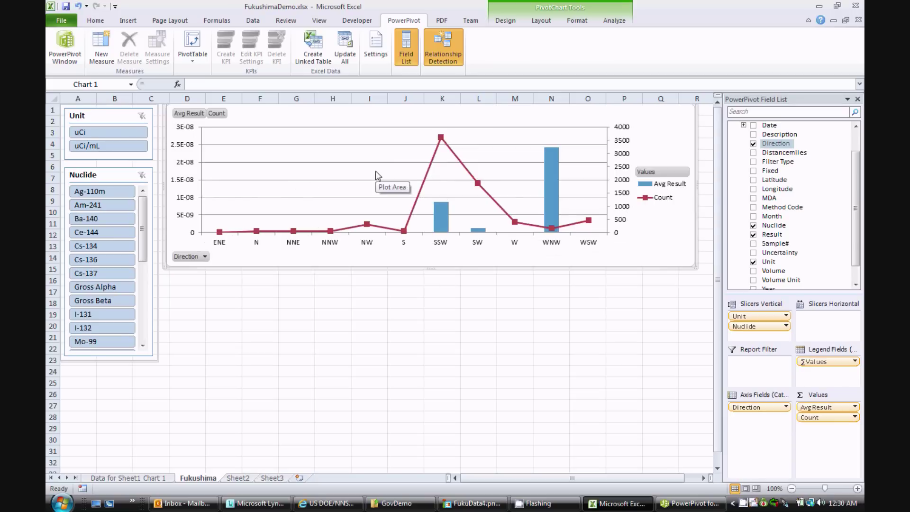
# Filter the chart through the slicers to the Sr-89 nuclide and uCi/mL unit.
pyautogui.moveTo(100, 287); pyautogui.dragTo(105, 305)
pyautogui.click(105, 305)
pyautogui.moveTo(143, 227); pyautogui.dragTo(143, 284)
pyautogui.click(93, 274)
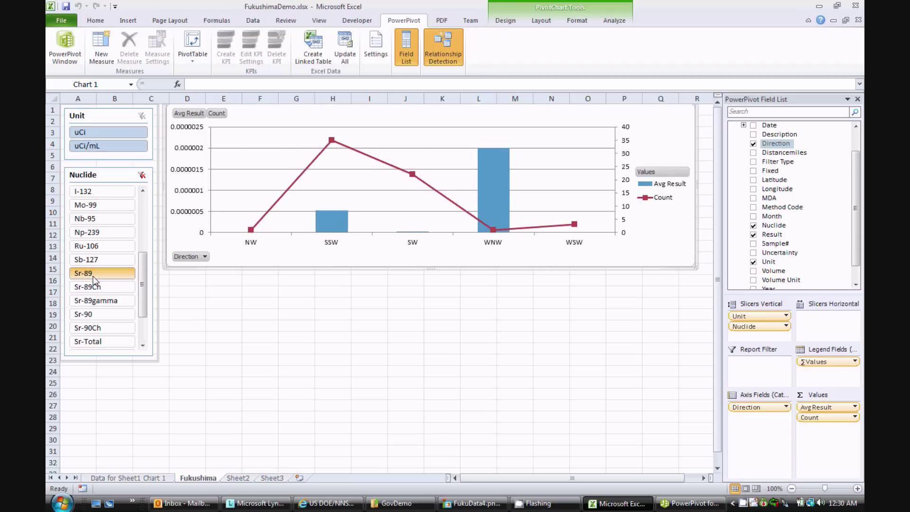
pyautogui.click(89, 148)
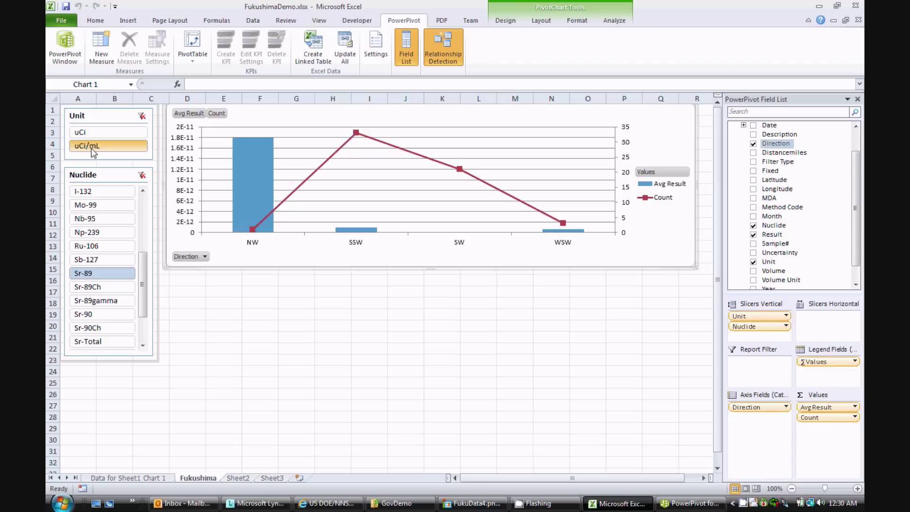
pyautogui.click(90, 134)
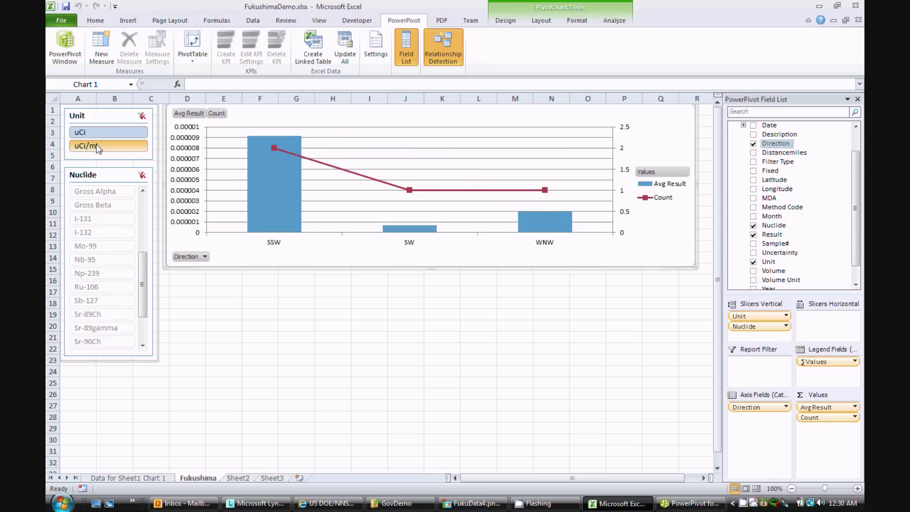
pyautogui.click(96, 146)
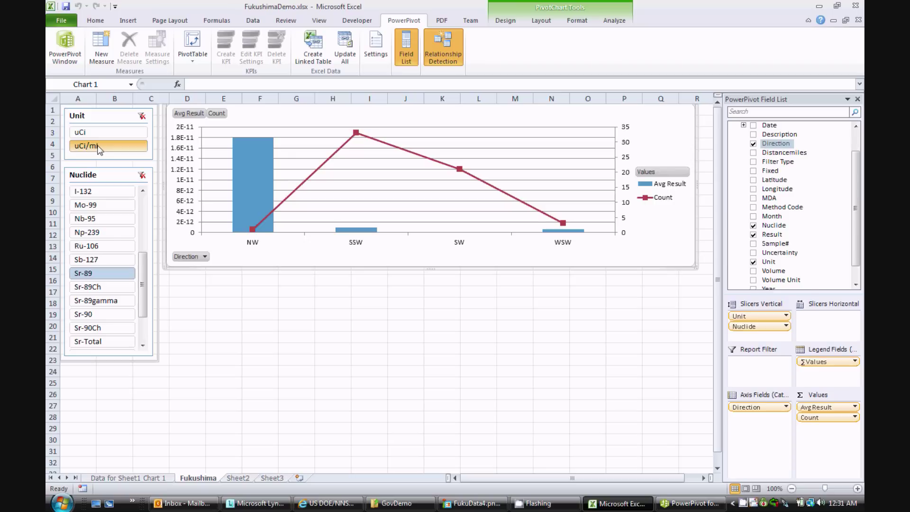
# Insert a second PivotChart on the existing worksheet starting at cell D16.
pyautogui.click(187, 281)
pyautogui.click(192, 49)
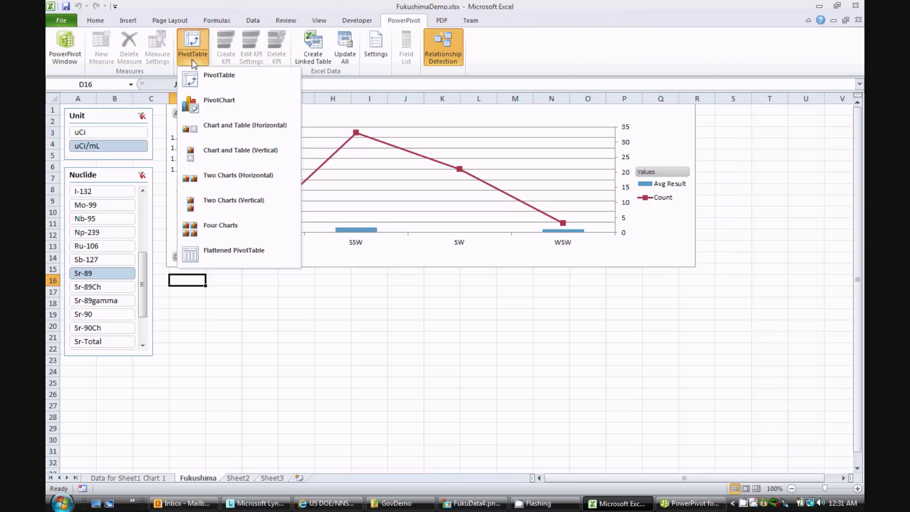
pyautogui.click(215, 105)
pyautogui.click(401, 245)
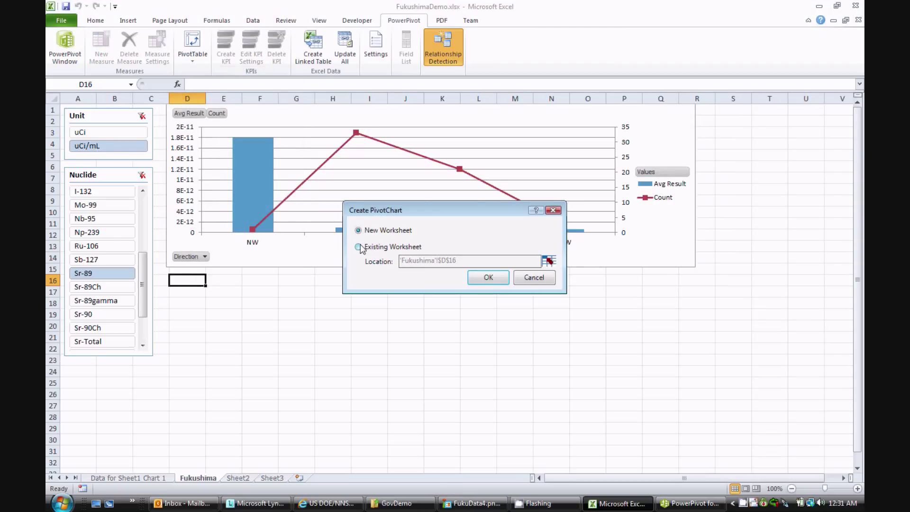
pyautogui.click(488, 277)
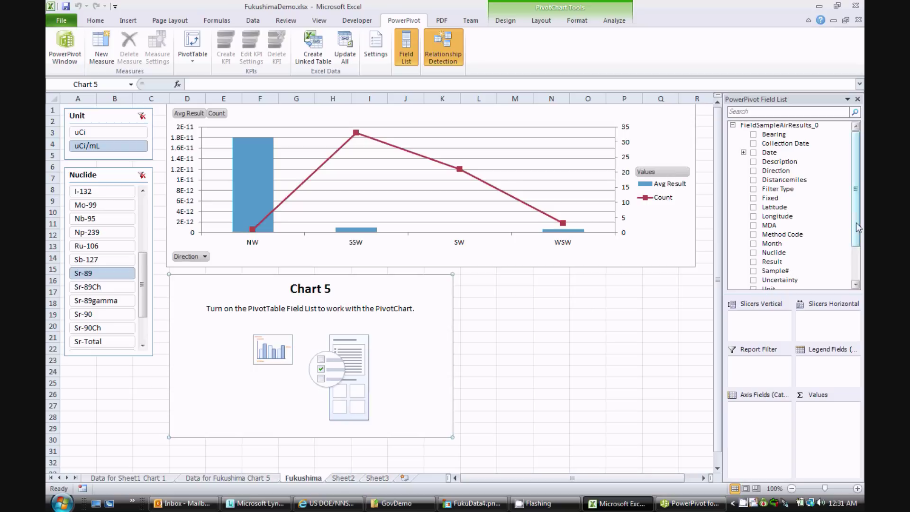
# Add Result to its Values as an Average measure named Avg Result.
pyautogui.scroll(-2, 859, 228)
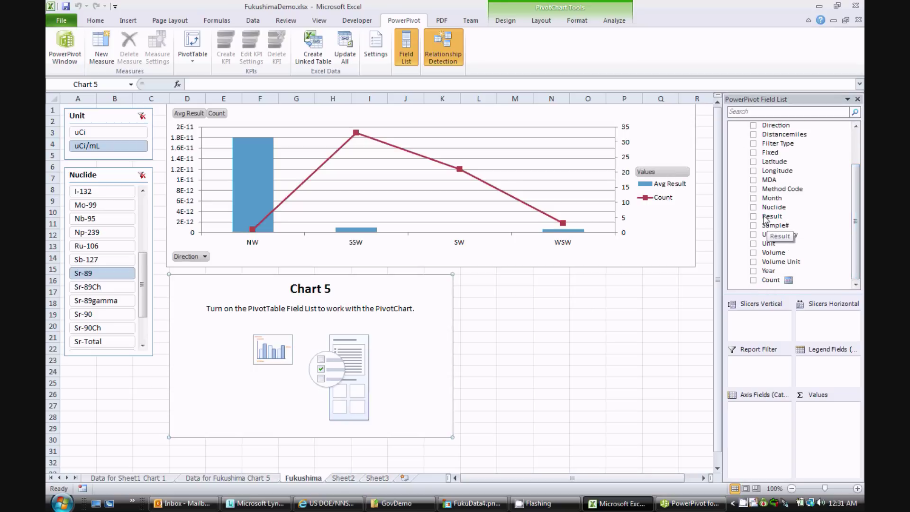
pyautogui.moveTo(771, 216); pyautogui.dragTo(824, 433)
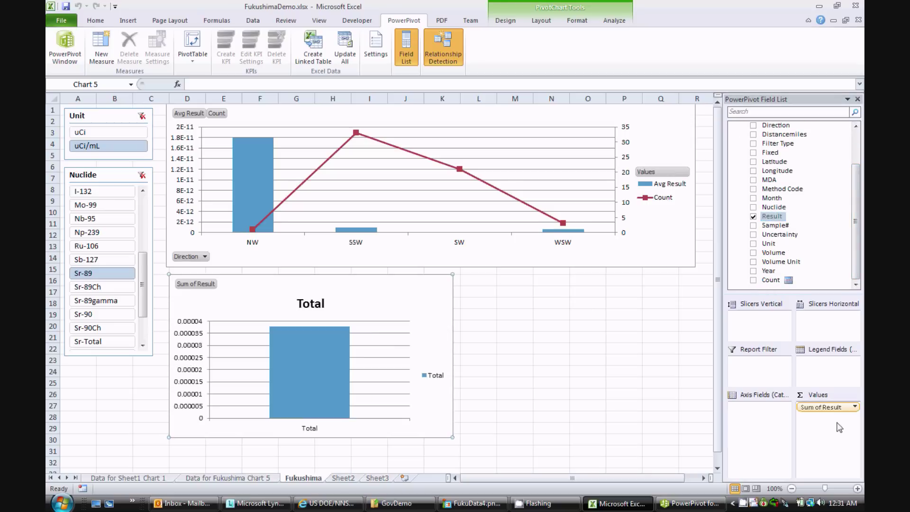
pyautogui.click(855, 407)
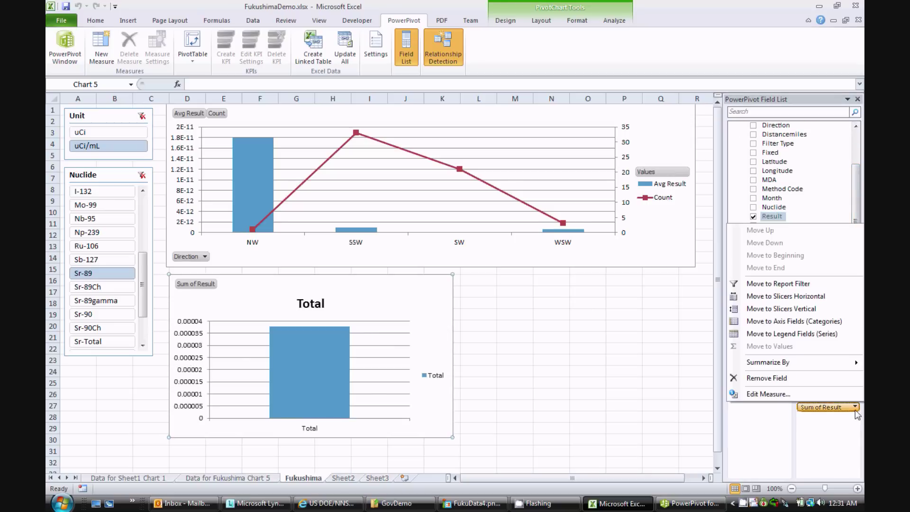
pyautogui.click(776, 394)
pyautogui.click(365, 277)
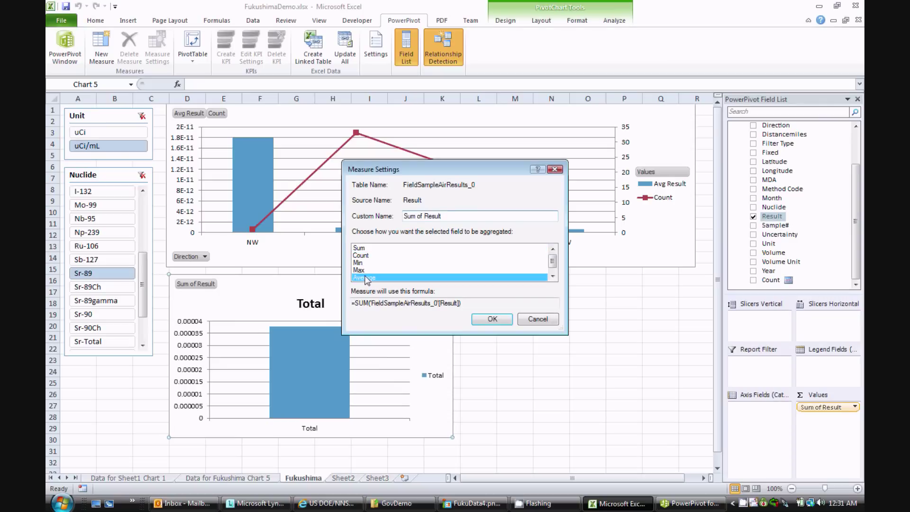
pyautogui.doubleClick(415, 217)
pyautogui.write('Aver')
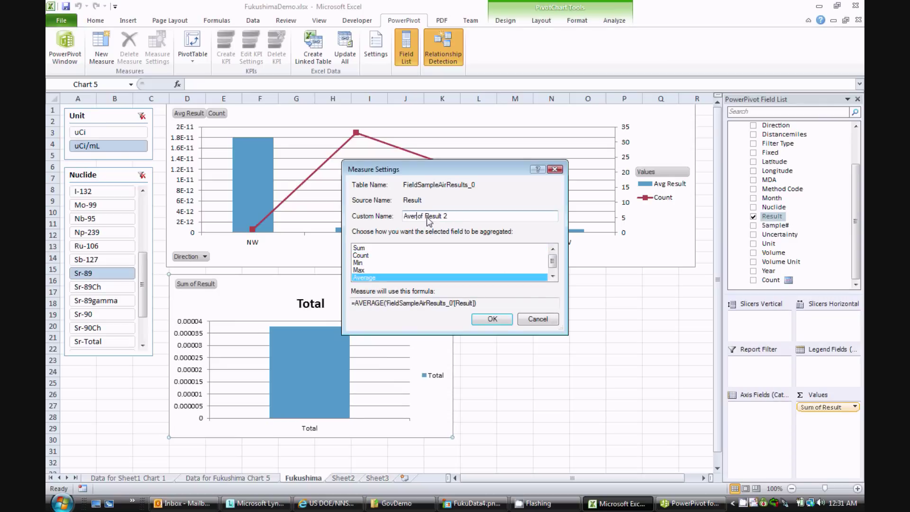
pyautogui.write('g')
pyautogui.click(450, 218)
pyautogui.press('BackSpace')
pyautogui.press('BackSpace')
pyautogui.click(423, 216)
pyautogui.press('BackSpace')
pyautogui.press('BackSpace')
pyautogui.press('BackSpace')
pyautogui.click(496, 319)
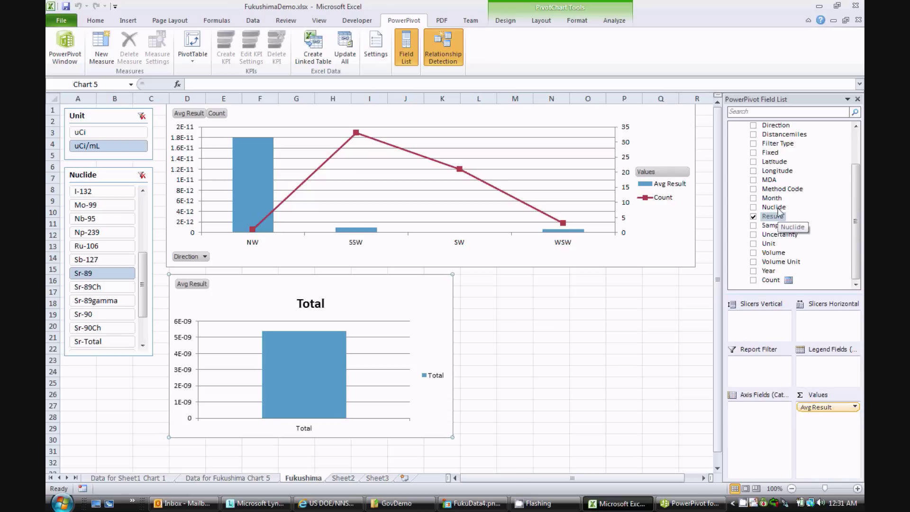
# Put Distancemiles on the lower chart's axis, widen it to match, and delete its Total title.
pyautogui.click(777, 136)
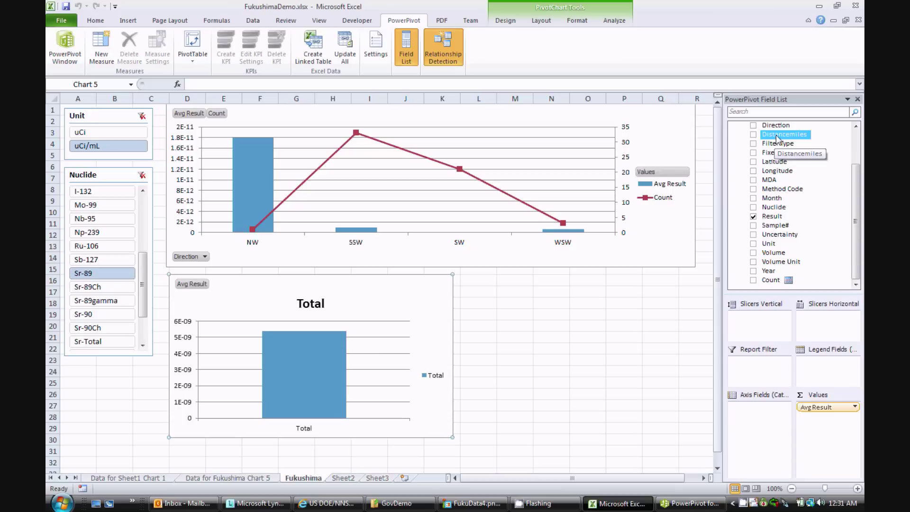
pyautogui.moveTo(777, 138); pyautogui.dragTo(760, 407)
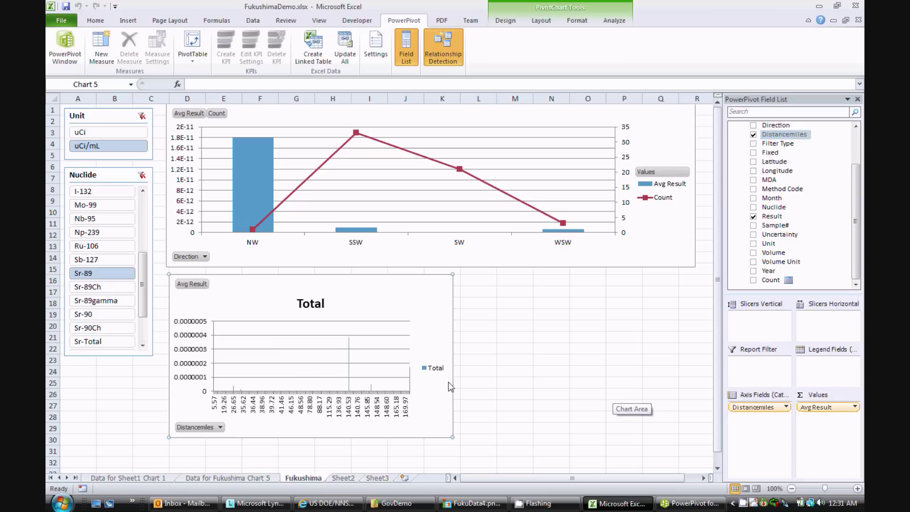
pyautogui.moveTo(453, 356); pyautogui.dragTo(696, 362)
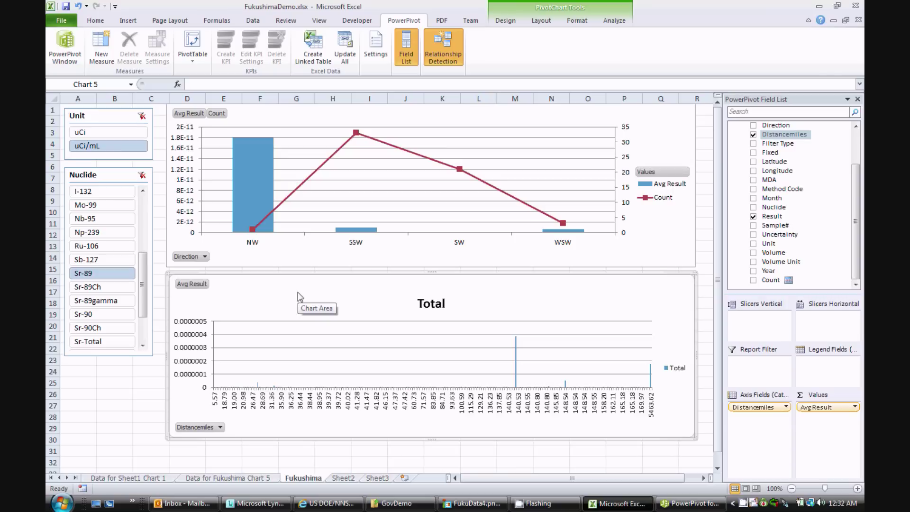
pyautogui.click(427, 306)
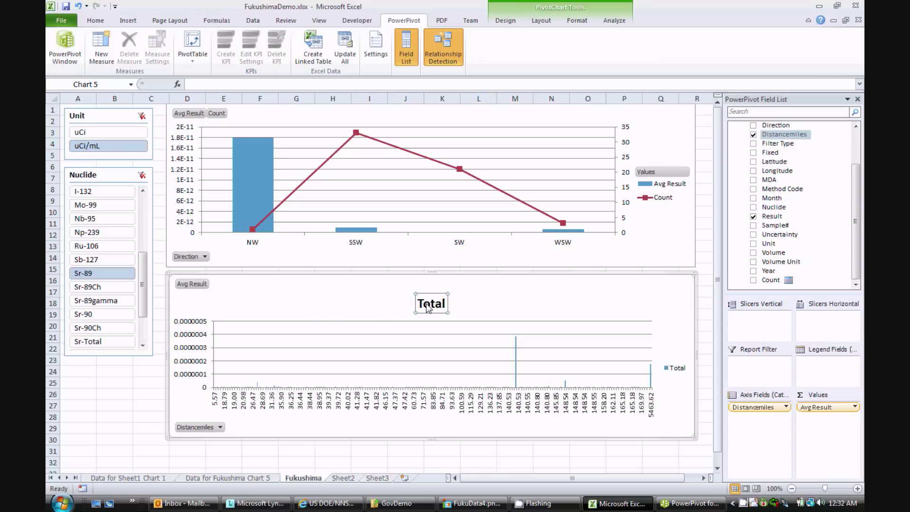
pyautogui.press('Delete')
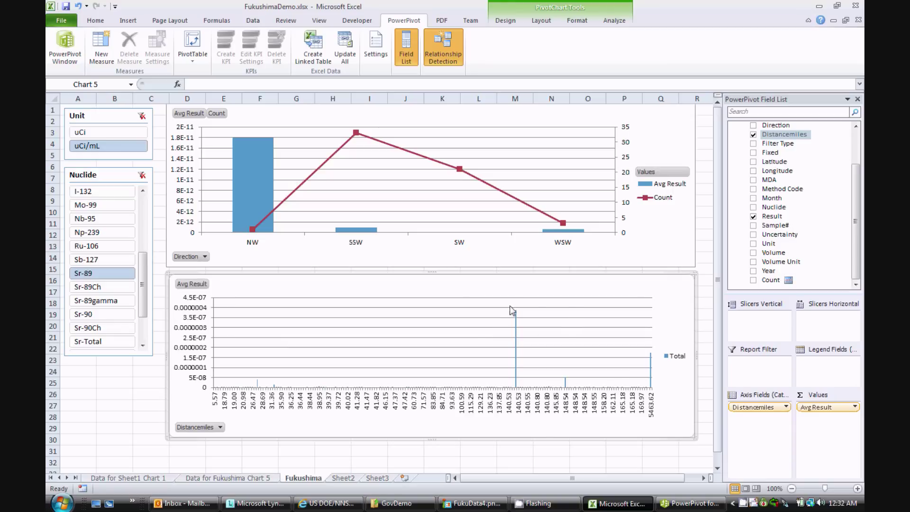
# Connect the Nuclide slicer to PivotTable2.
pyautogui.click(109, 180)
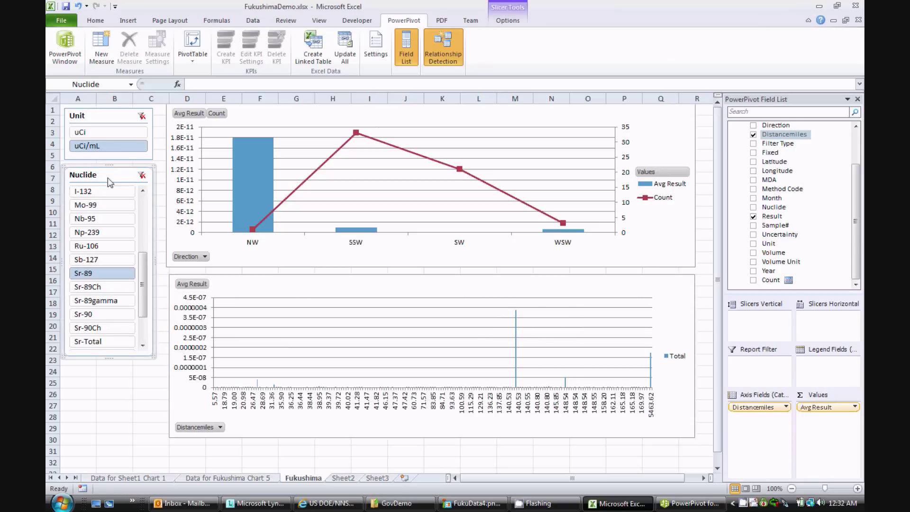
pyautogui.rightClick(107, 178)
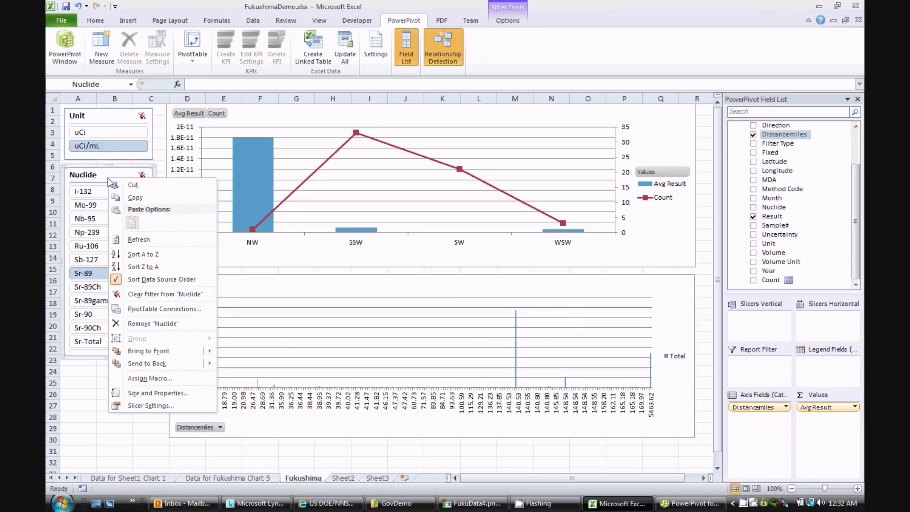
pyautogui.click(156, 309)
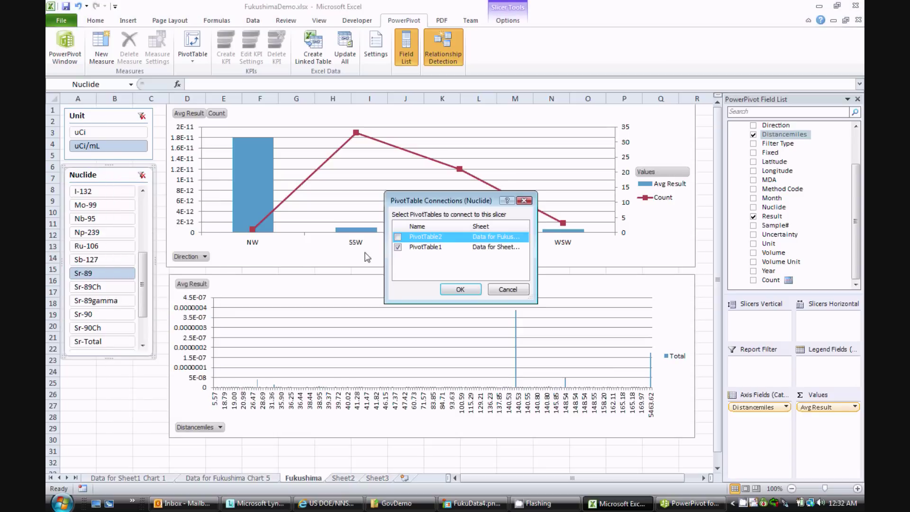
pyautogui.click(398, 237)
pyautogui.click(461, 290)
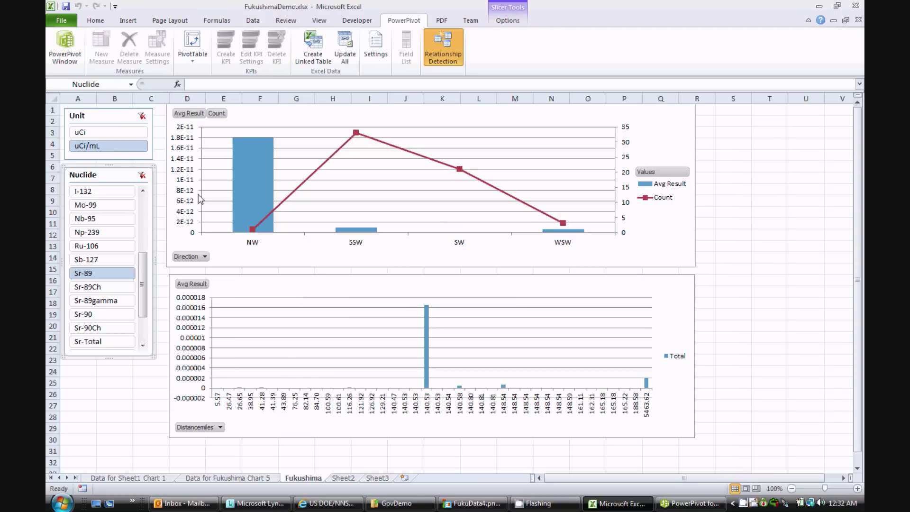
# Connect the Unit slicer to the distance chart as well.
pyautogui.rightClick(113, 117)
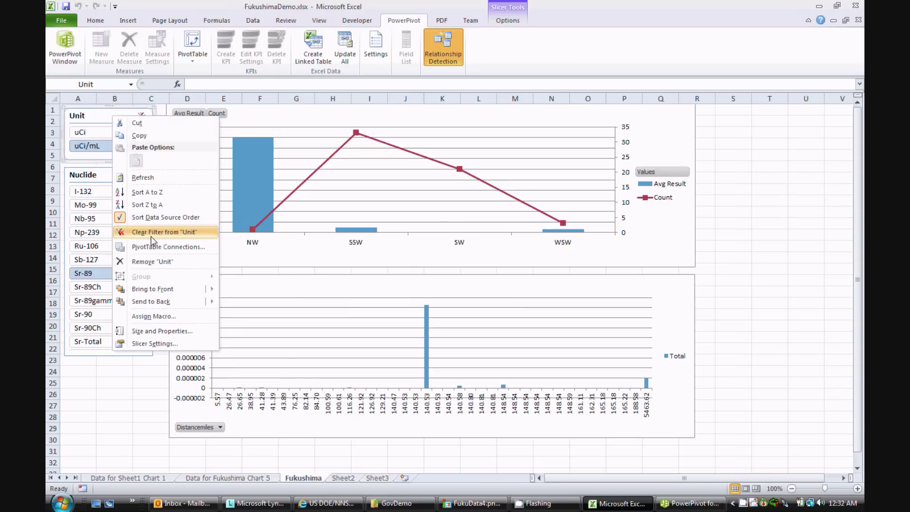
pyautogui.click(155, 246)
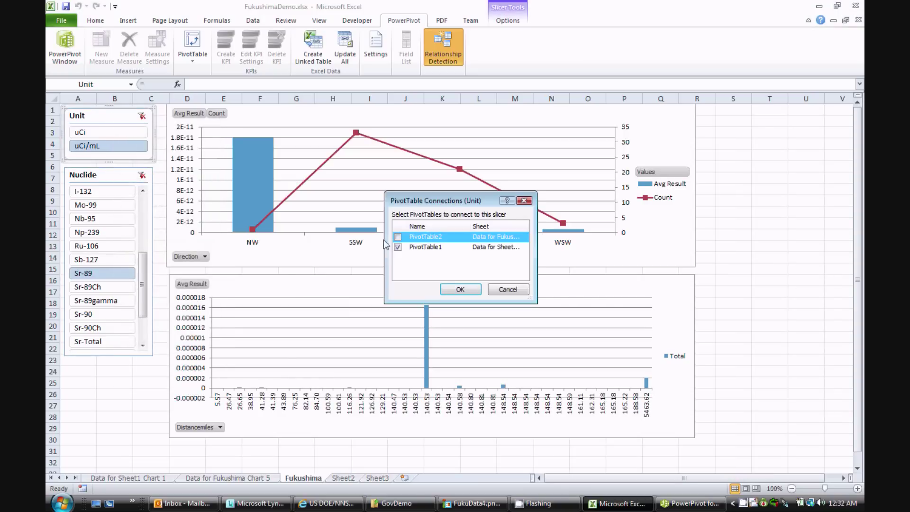
pyautogui.click(459, 286)
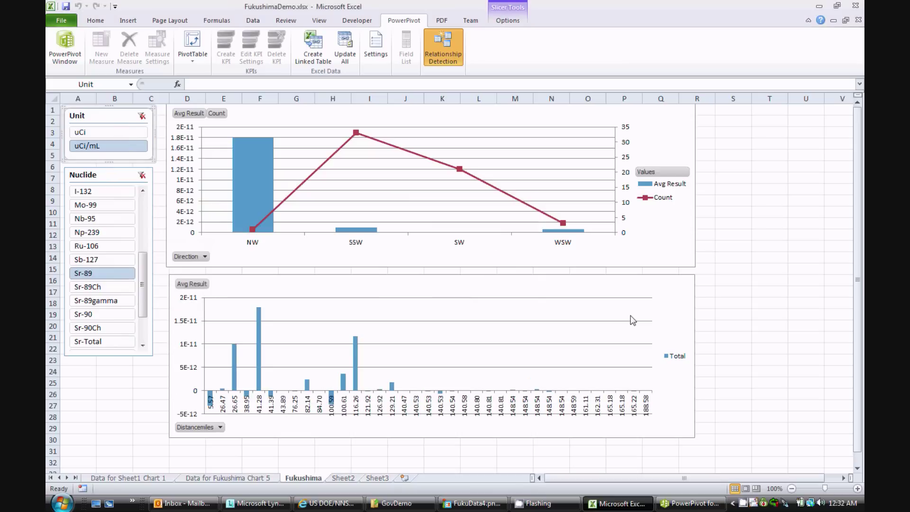
pyautogui.click(675, 320)
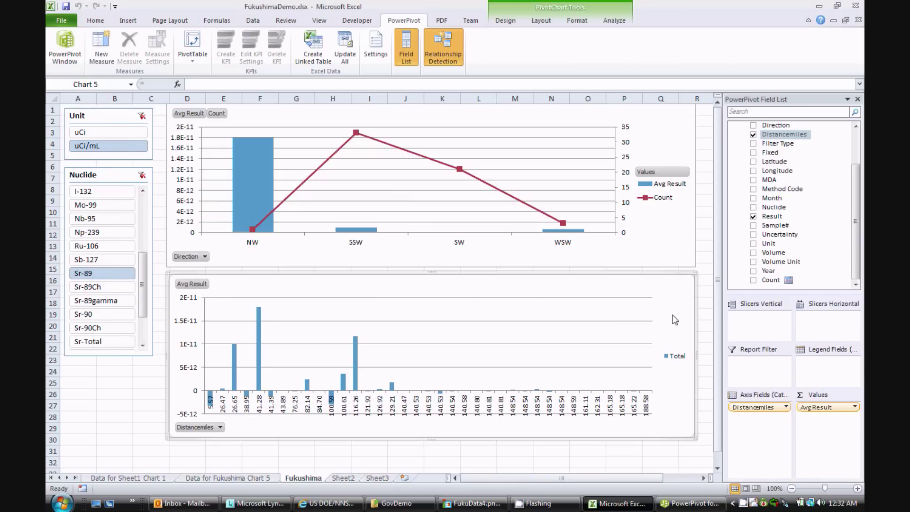
# Change the distance chart to the plain Line chart type.
pyautogui.click(506, 20)
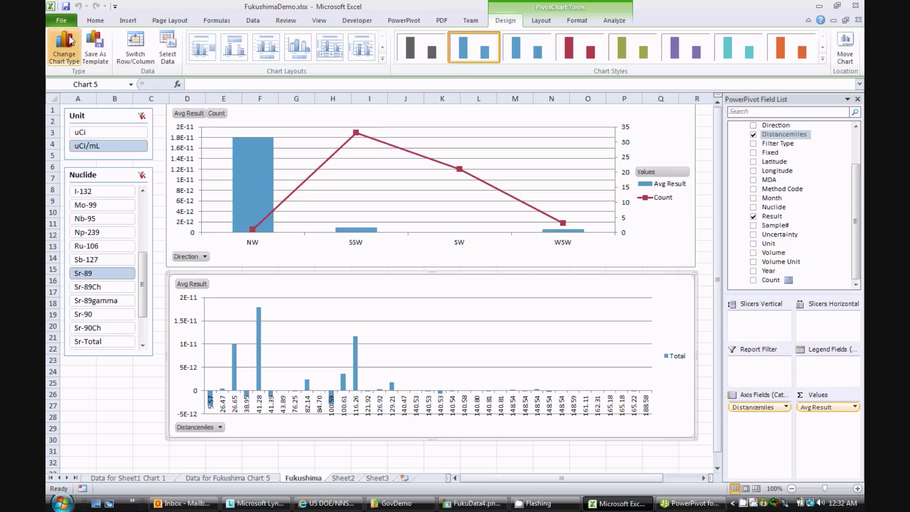
pyautogui.click(70, 41)
pyautogui.click(487, 384)
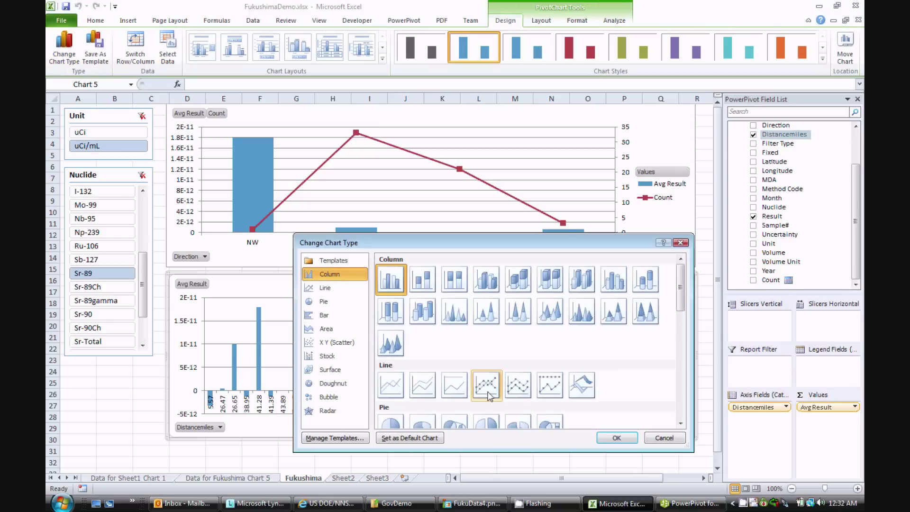
pyautogui.click(390, 384)
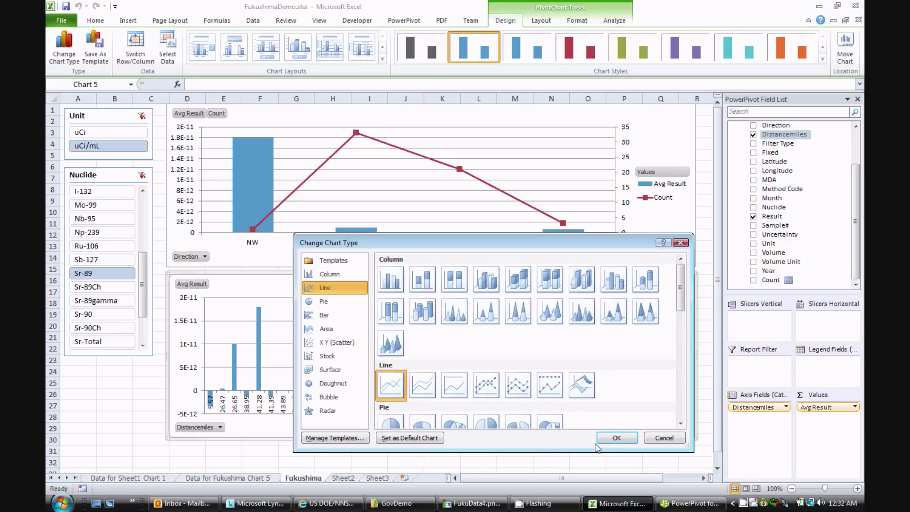
pyautogui.click(617, 438)
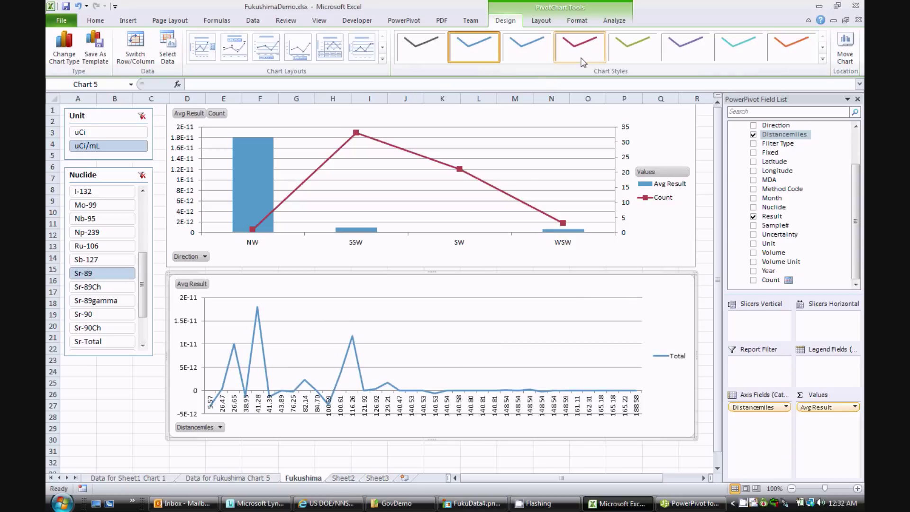
# Add a linear trendline, briefly filter to Sb-127, then return to Sr-89.
pyautogui.click(576, 20)
pyautogui.click(543, 21)
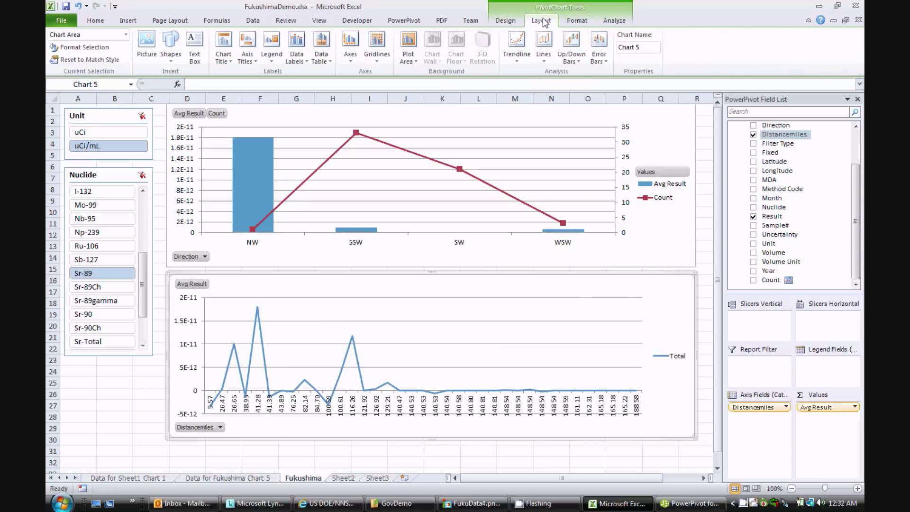
pyautogui.click(522, 56)
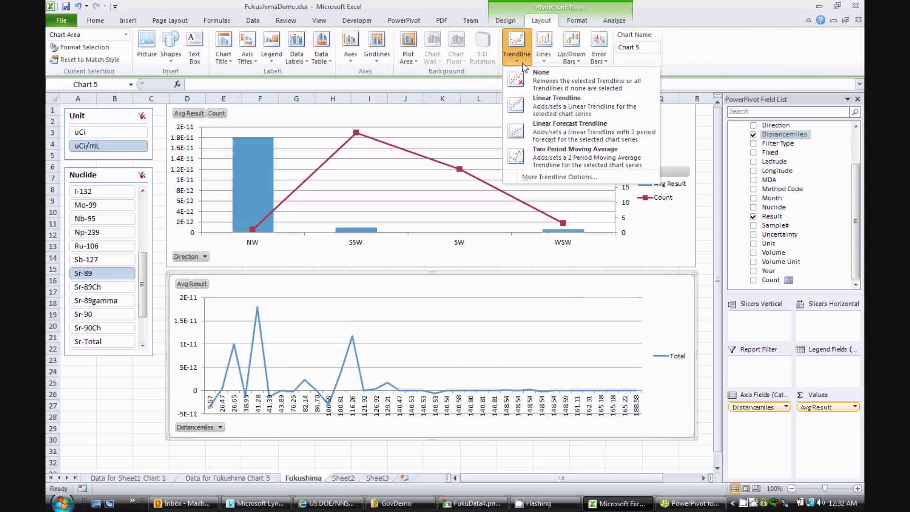
pyautogui.click(536, 101)
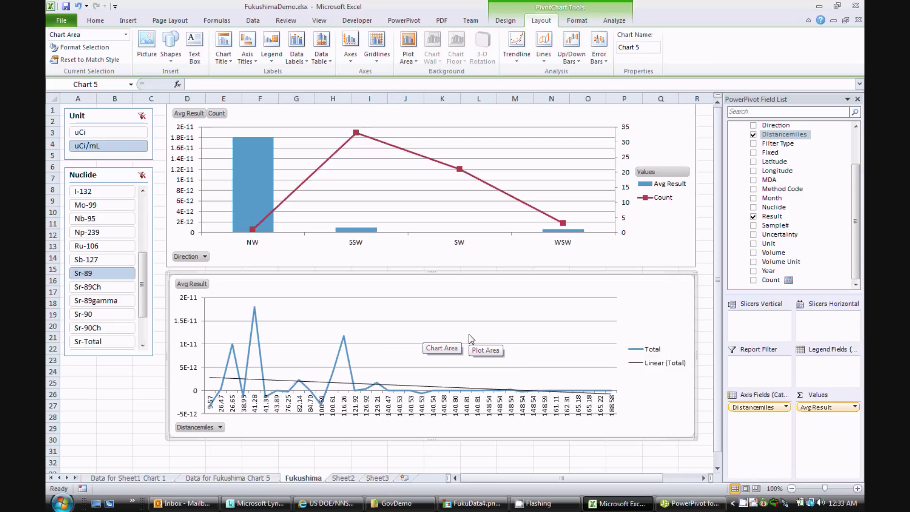
pyautogui.click(100, 260)
pyautogui.click(100, 273)
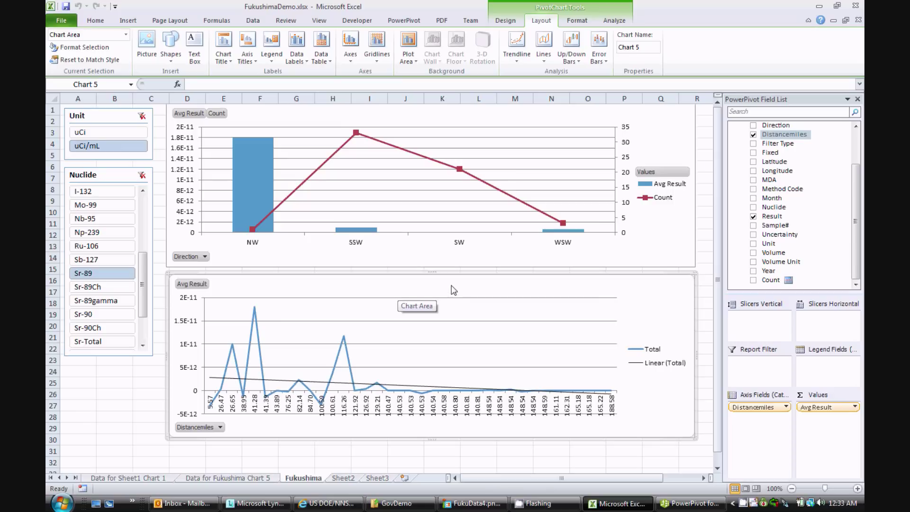
# Add Direction and Method Code slicers beside the distance chart.
pyautogui.scroll(1, 856, 246)
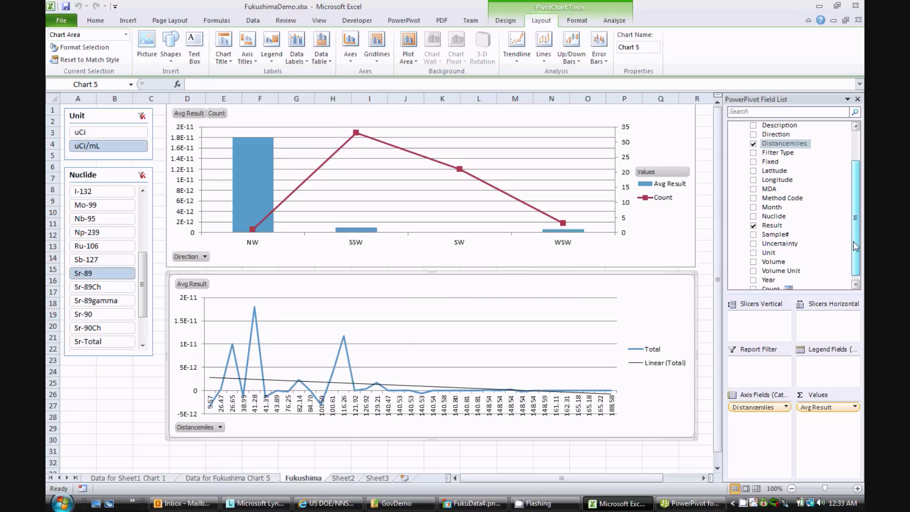
pyautogui.scroll(1, 806, 190)
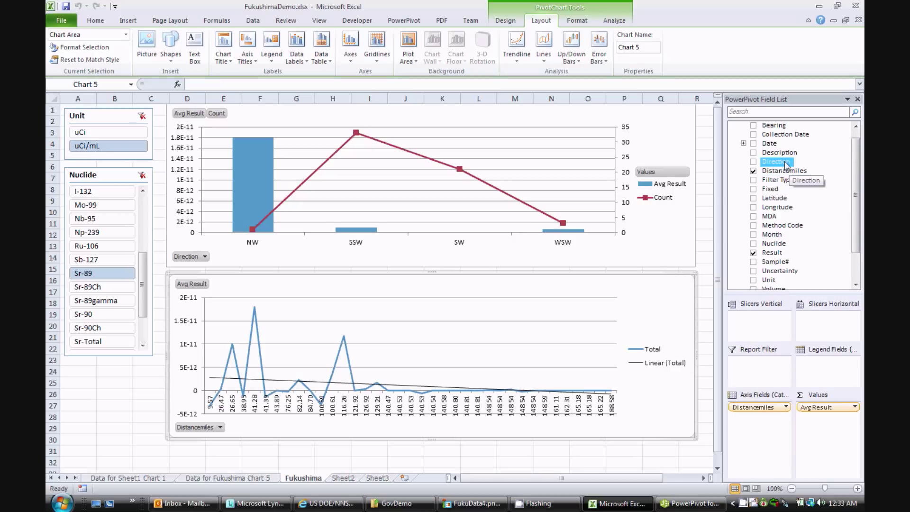
pyautogui.moveTo(787, 165); pyautogui.dragTo(727, 317)
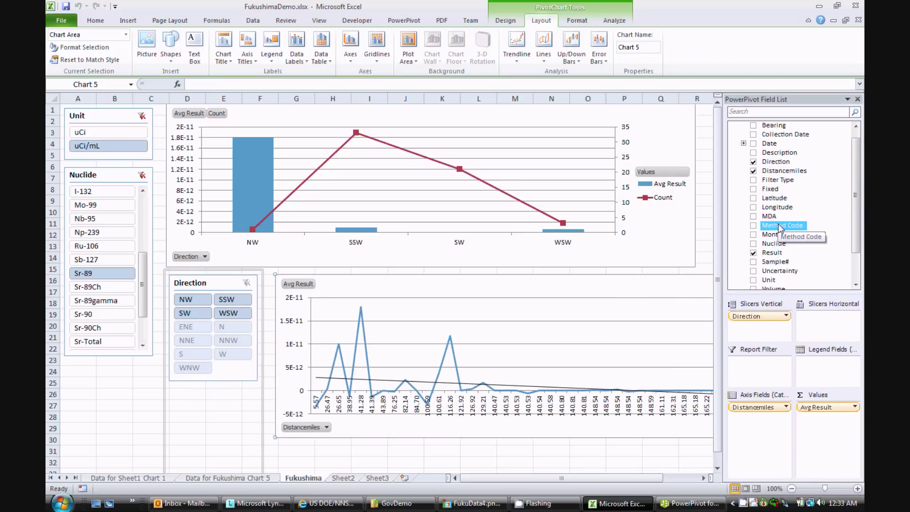
pyautogui.moveTo(780, 227); pyautogui.dragTo(750, 332)
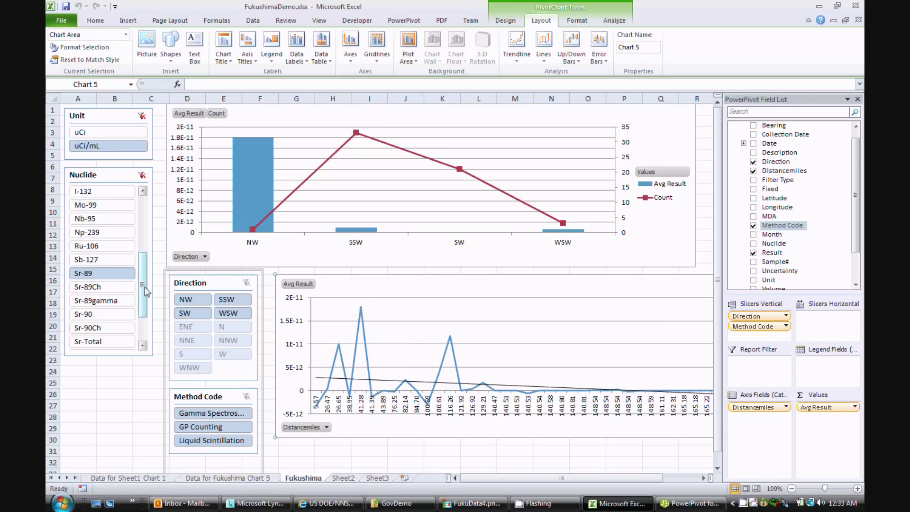
# Narrow the distance chart and filter both charts to Sr-Total in the Nuclide slicer.
pyautogui.hscroll(3, 571, 468)
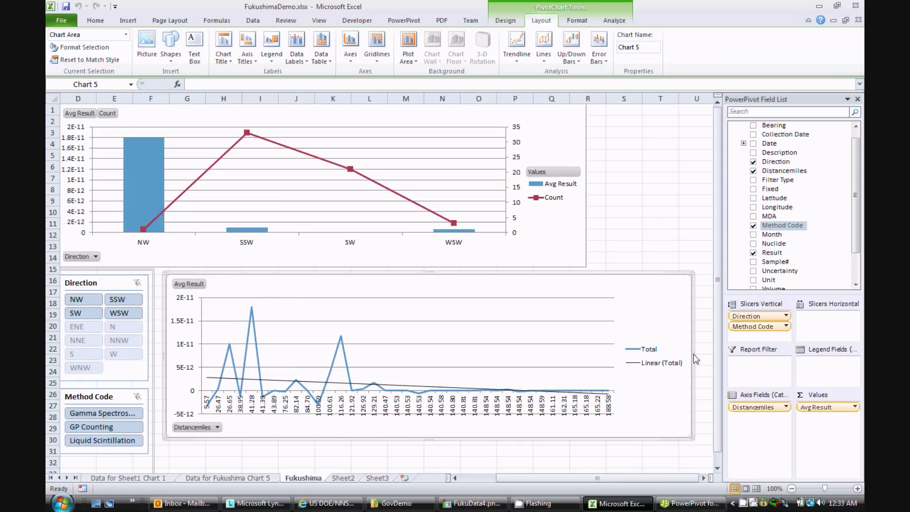
pyautogui.moveTo(693, 354); pyautogui.dragTo(588, 354)
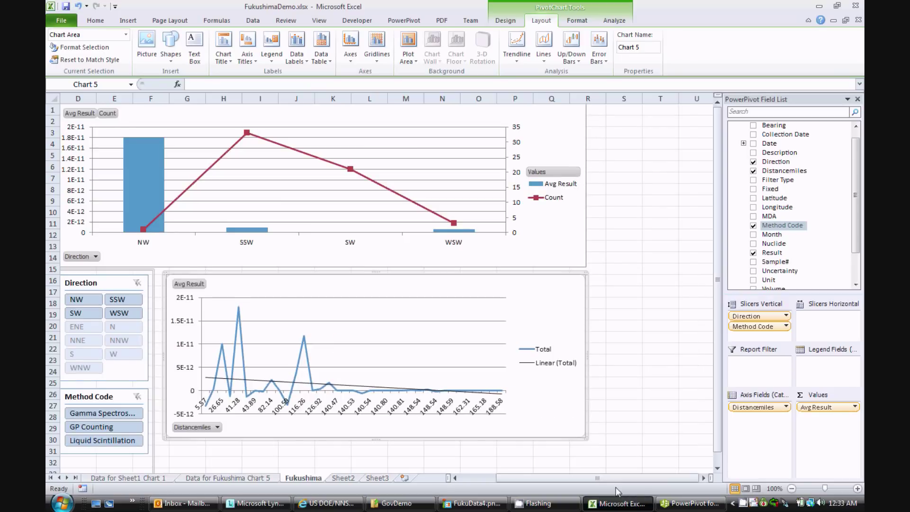
pyautogui.hscroll(-3, 611, 480)
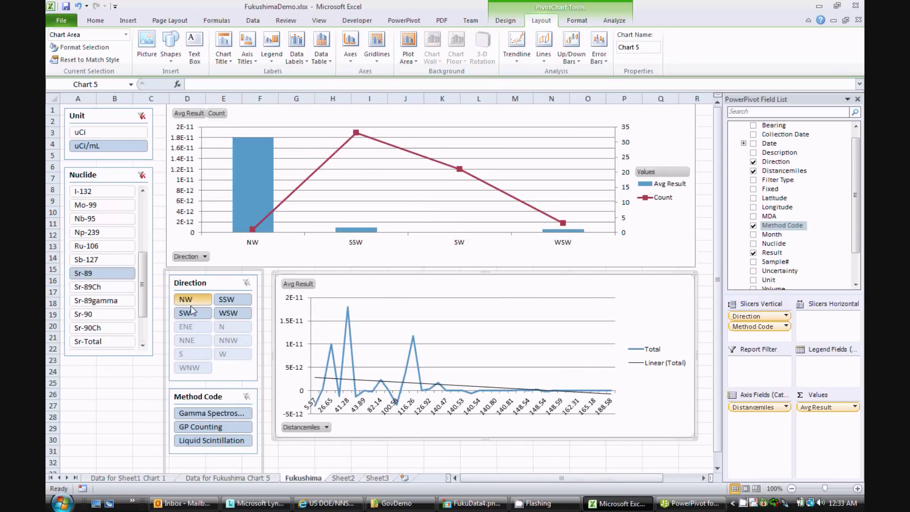
pyautogui.click(103, 341)
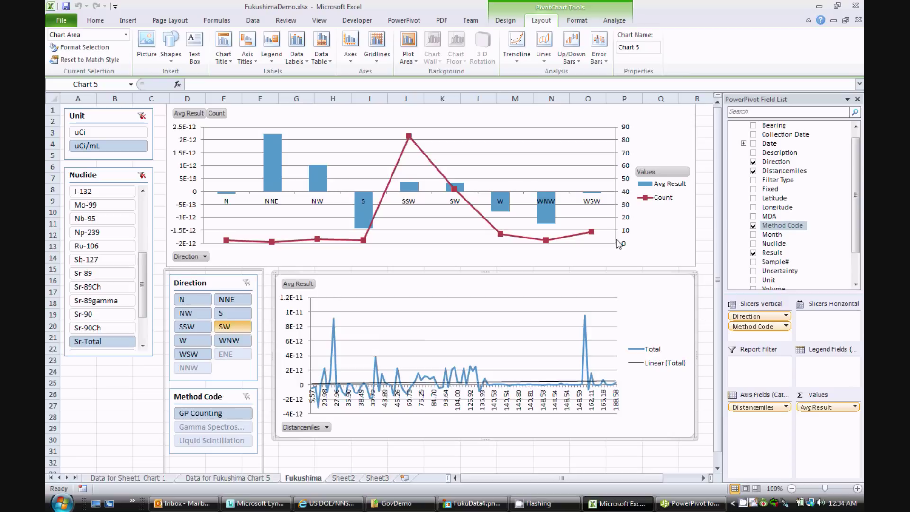
# Restyle the distance chart as a plain orange line chart.
pyautogui.click(514, 21)
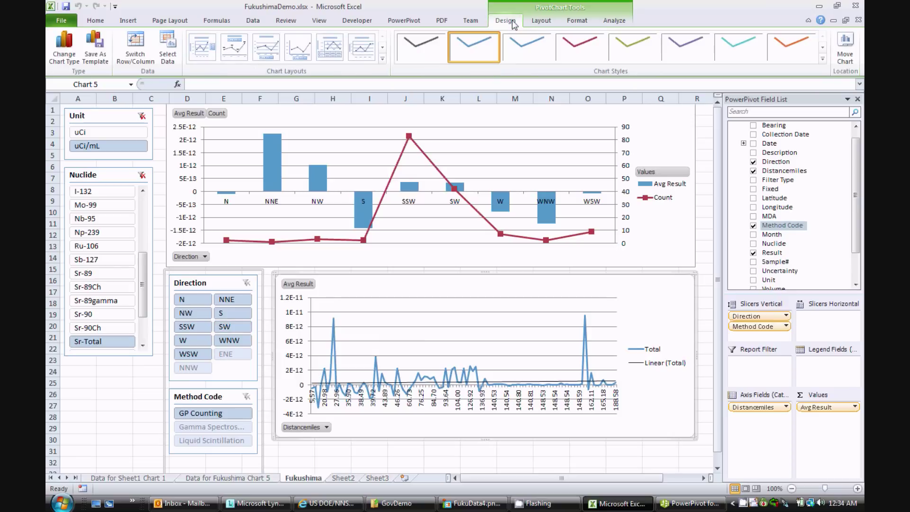
pyautogui.click(788, 50)
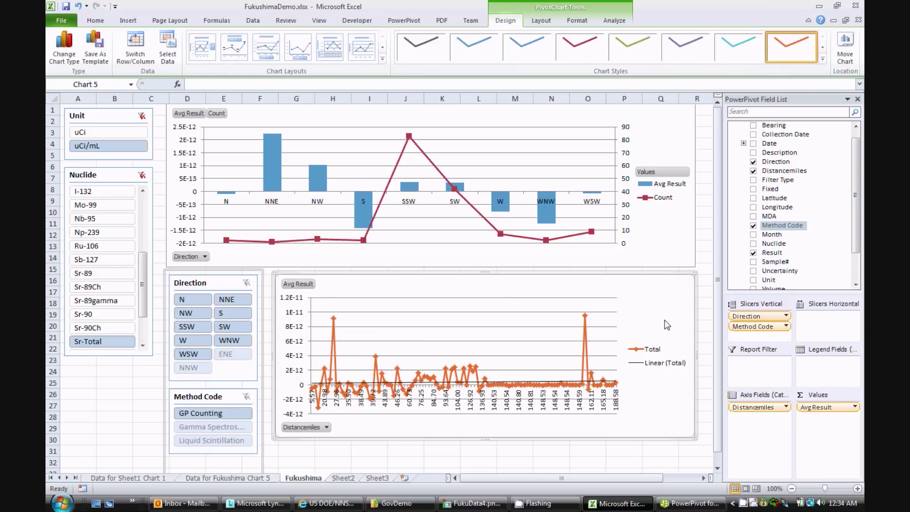
pyautogui.click(64, 47)
pyautogui.click(391, 384)
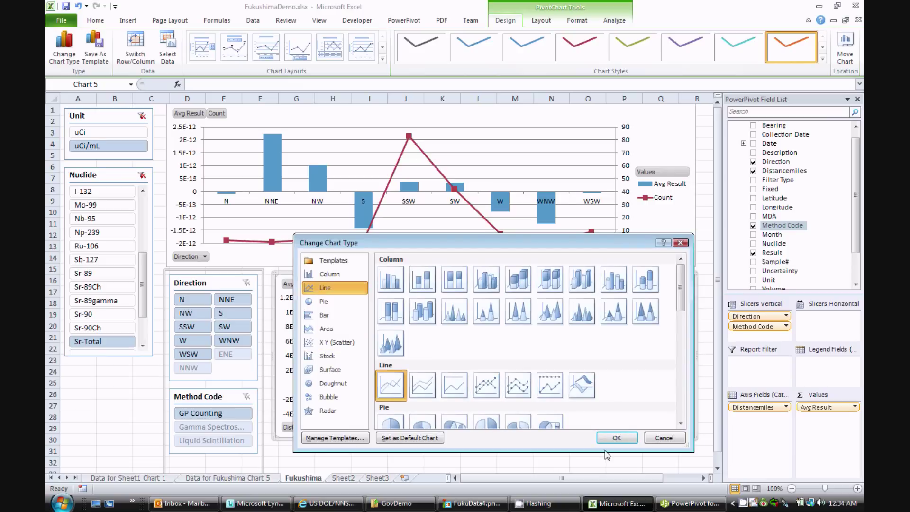
pyautogui.click(621, 438)
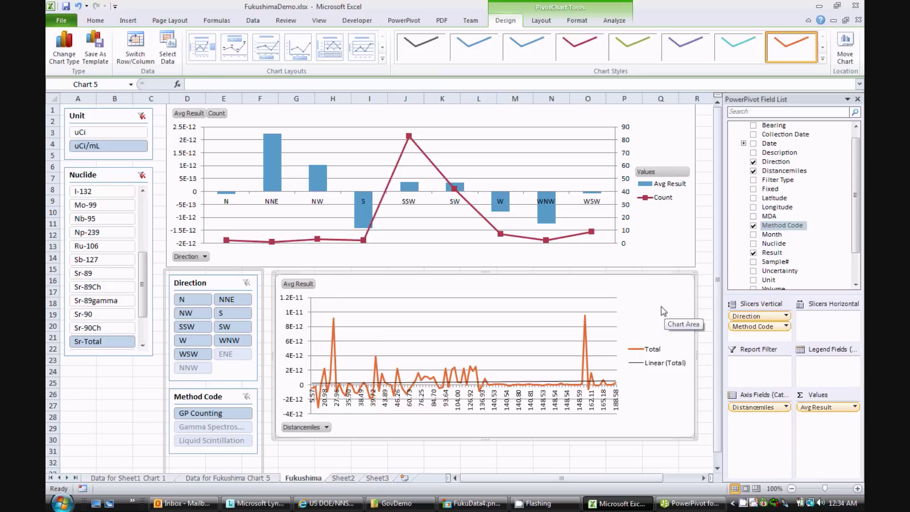
# Hide all field buttons on the distance chart.
pyautogui.click(614, 20)
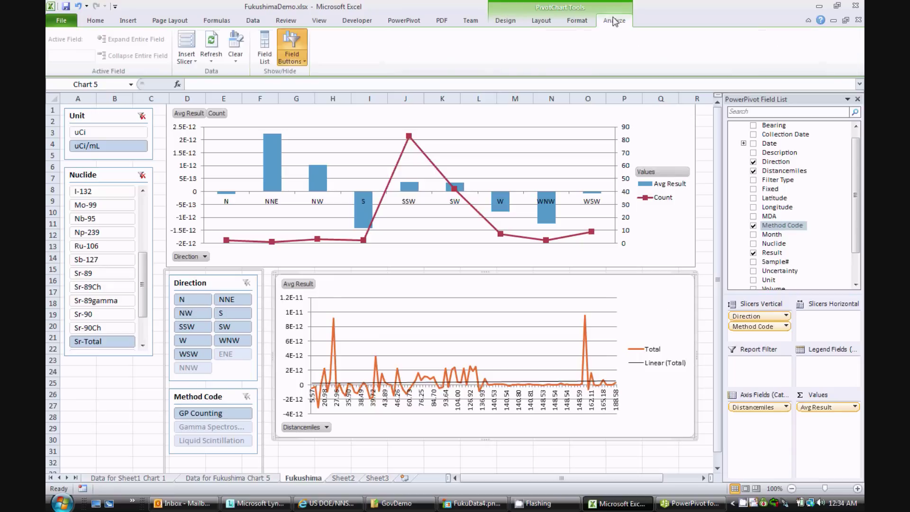
pyautogui.click(296, 63)
pyautogui.click(316, 130)
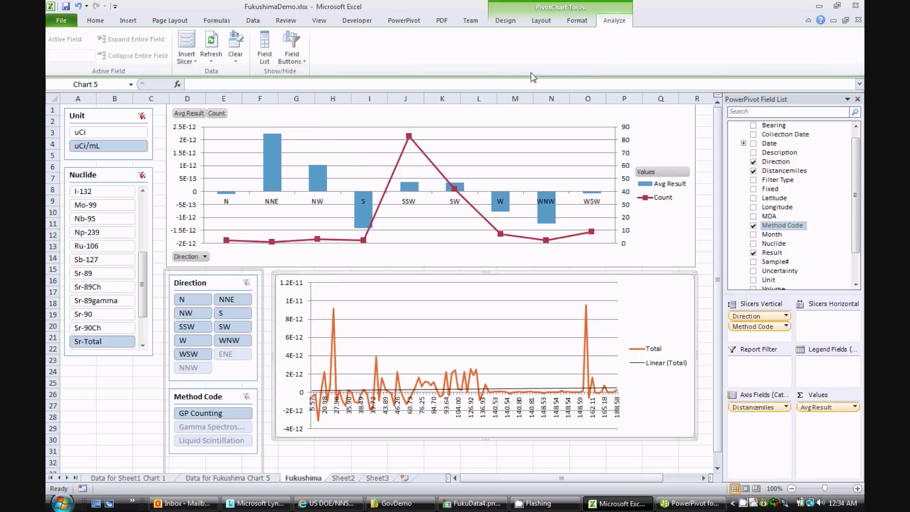
# Fill the distance chart area white and give its plot area an orange outline.
pyautogui.click(506, 20)
pyautogui.click(541, 20)
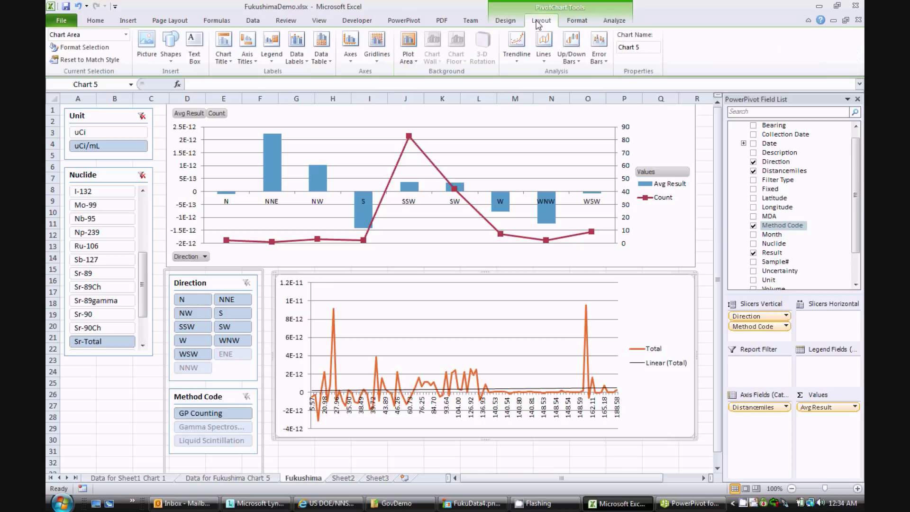
pyautogui.click(564, 21)
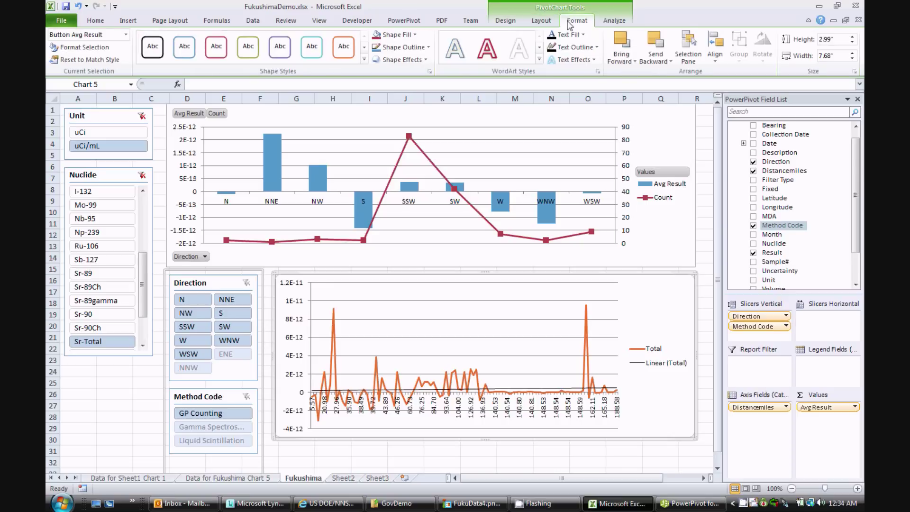
pyautogui.click(415, 35)
pyautogui.click(375, 80)
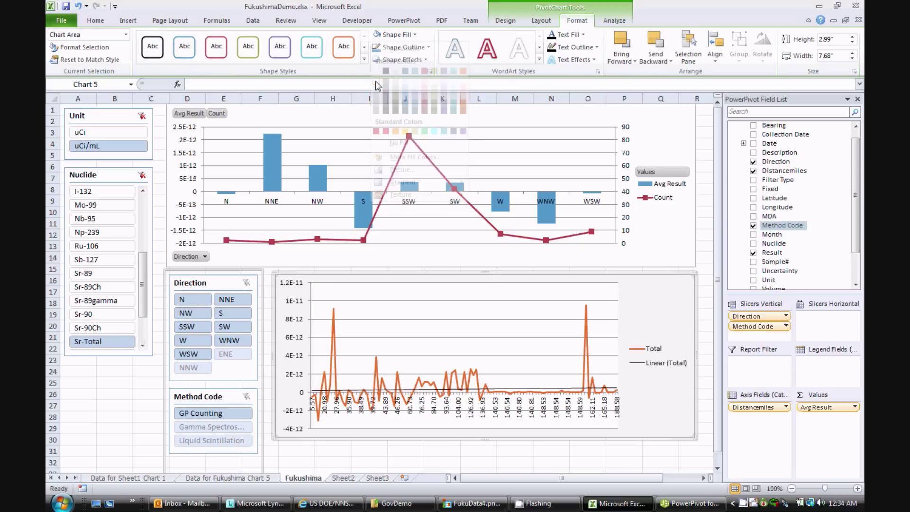
pyautogui.click(563, 297)
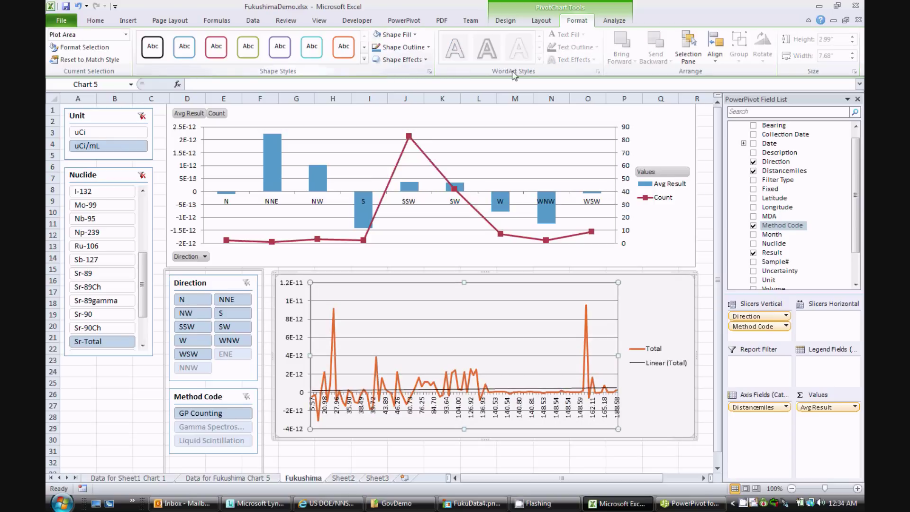
pyautogui.click(341, 47)
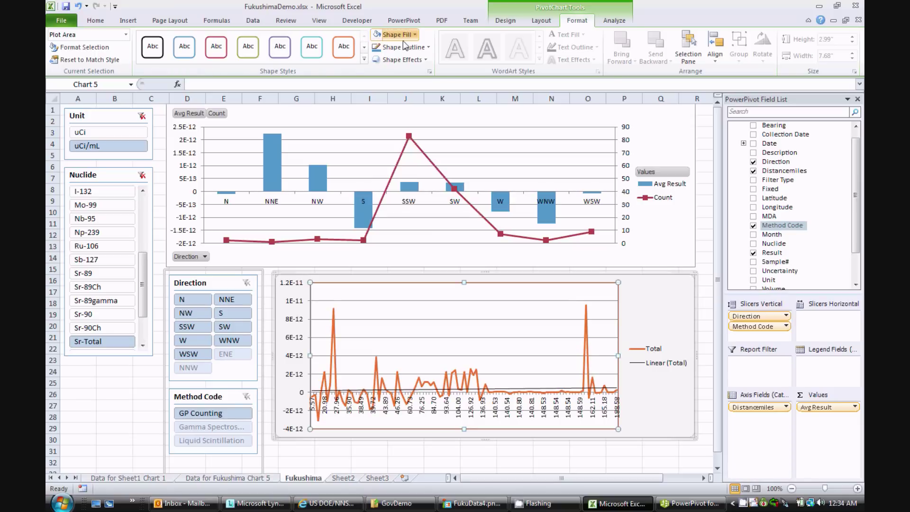
# Apply the orange slicer style to the Direction and Method Code slicers.
pyautogui.click(667, 302)
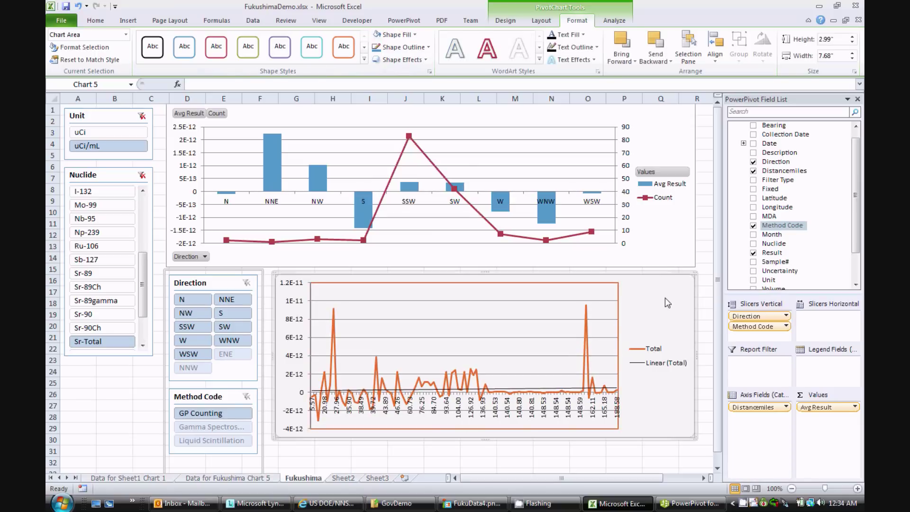
pyautogui.click(213, 284)
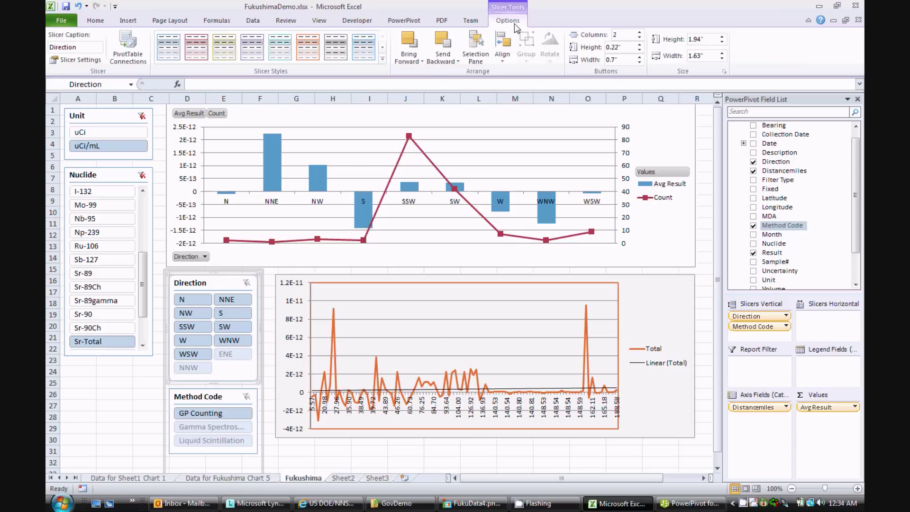
pyautogui.click(308, 46)
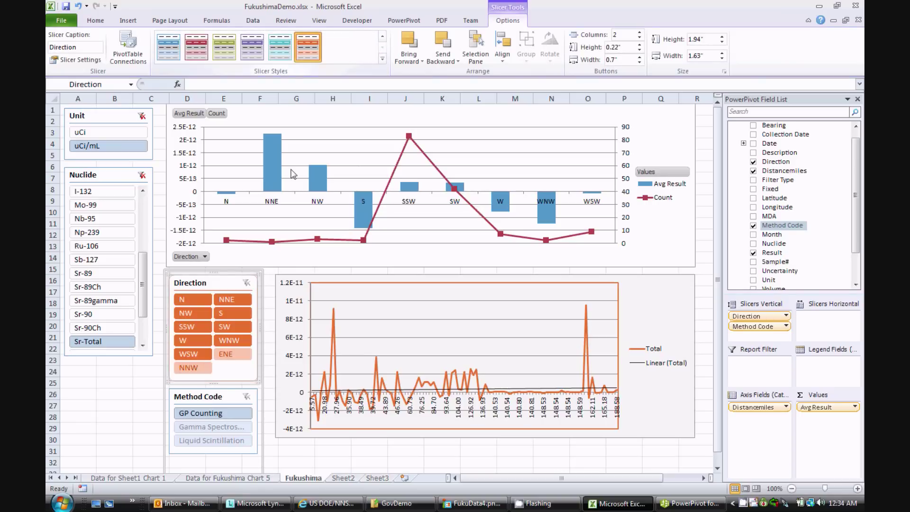
pyautogui.click(204, 396)
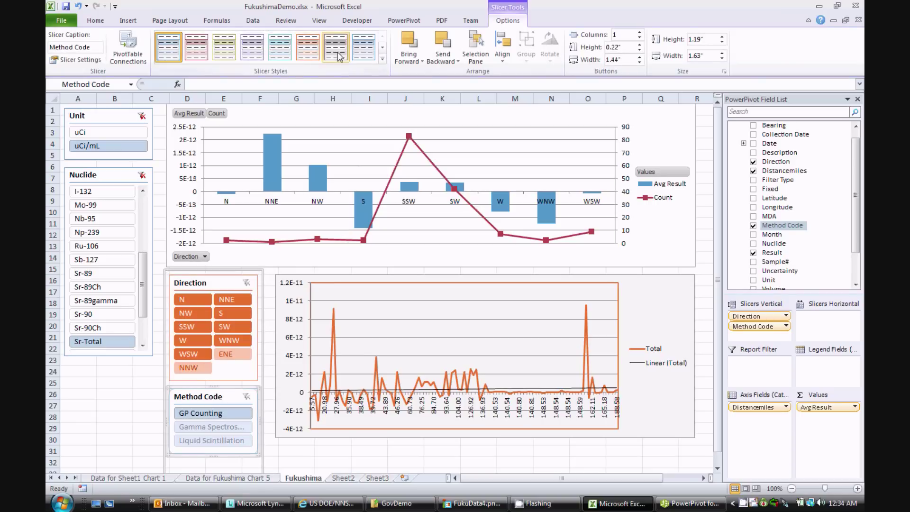
pyautogui.click(308, 46)
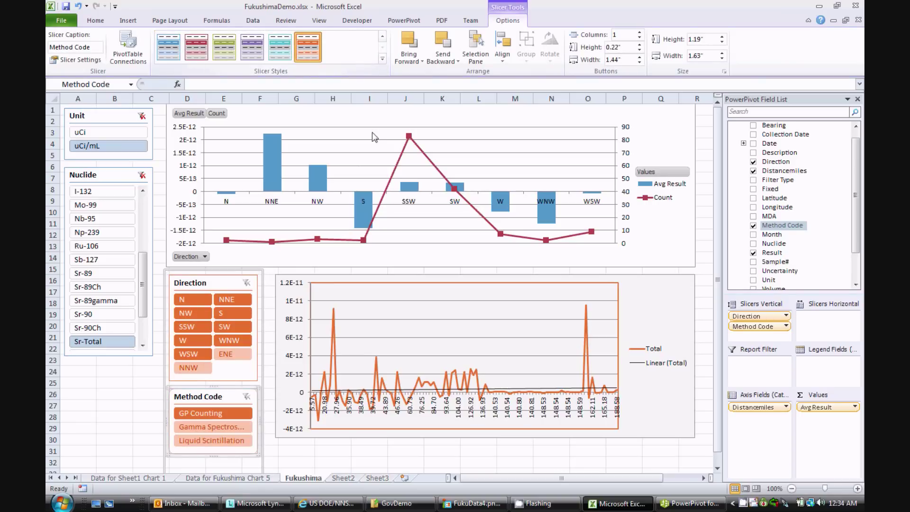
# Select the distance chart's linear trendline and bring up its context options.
pyautogui.click(671, 304)
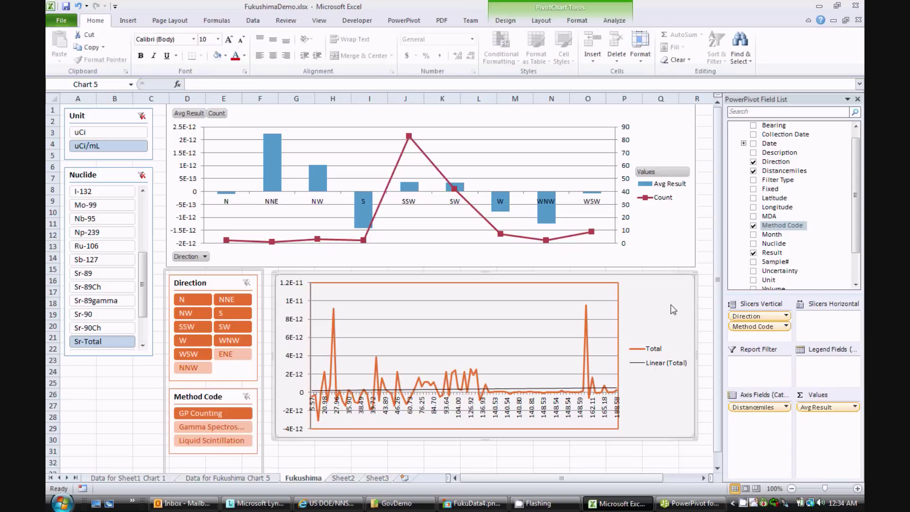
pyautogui.click(507, 392)
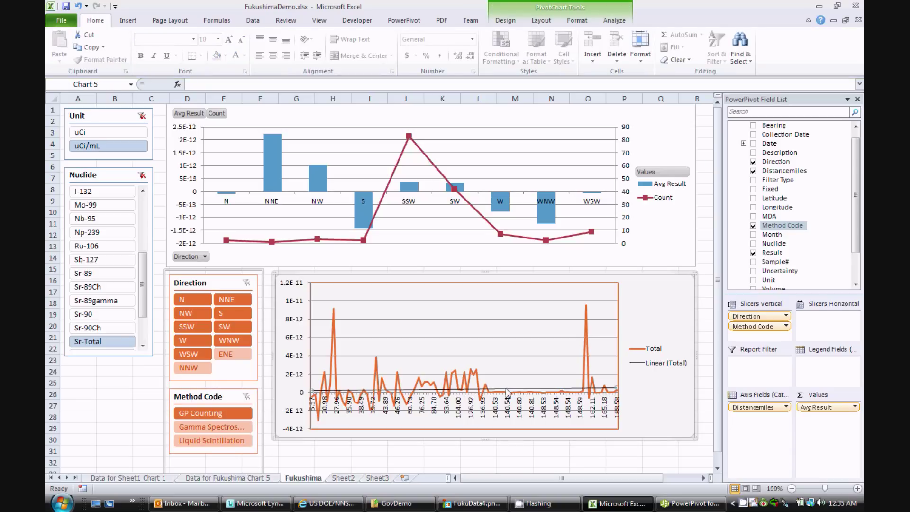
pyautogui.rightClick(507, 391)
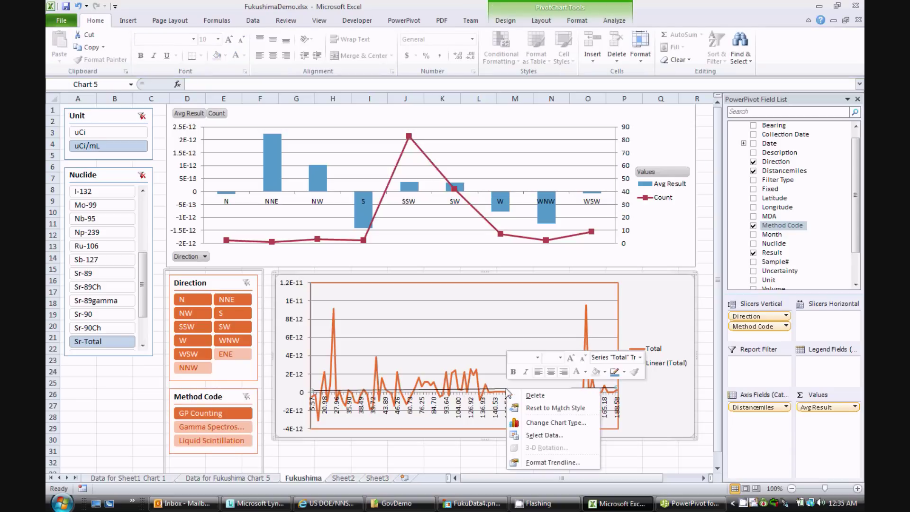
# Format the linear trendline as a solid 5 pt dark red line.
pyautogui.click(539, 463)
pyautogui.click(380, 140)
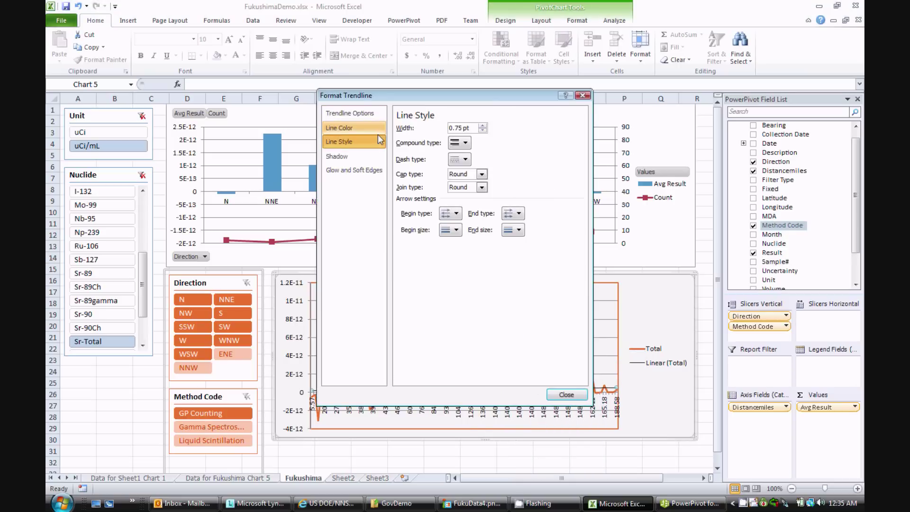
pyautogui.click(482, 125)
pyautogui.click(483, 126)
pyautogui.click(482, 125)
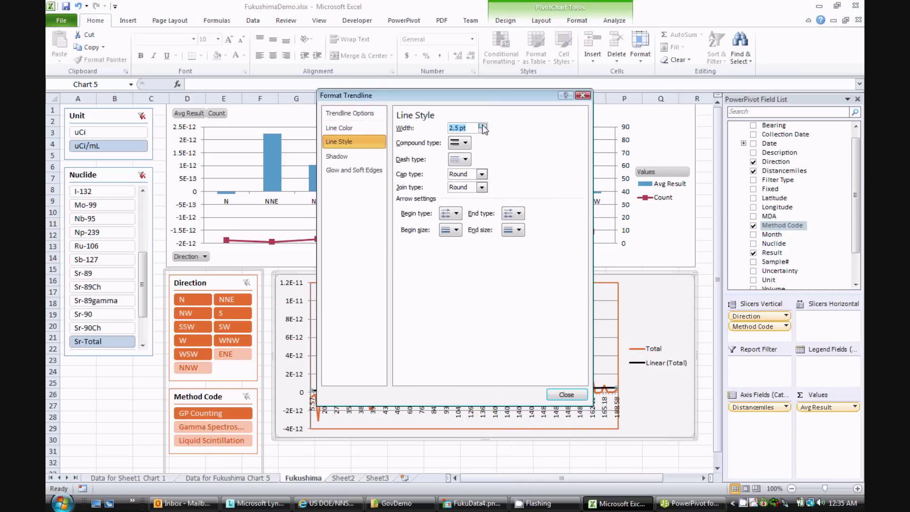
pyautogui.click(483, 125)
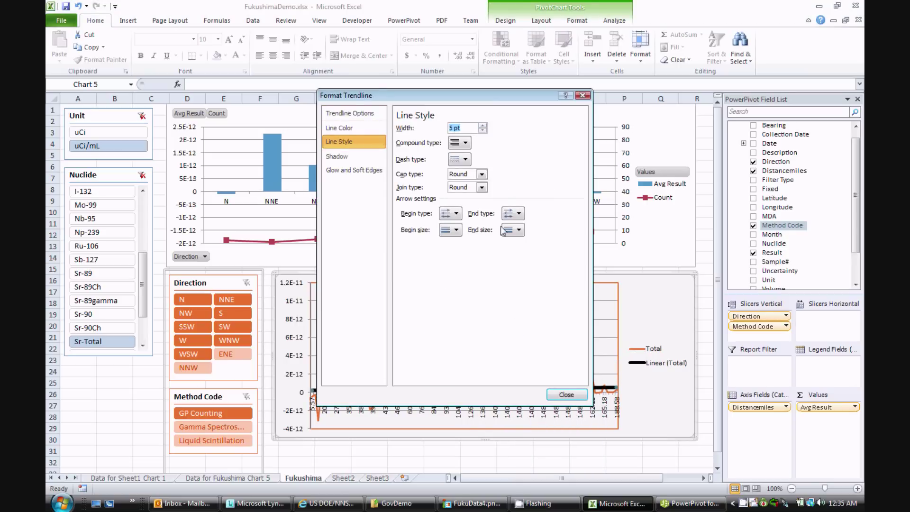
pyautogui.click(345, 129)
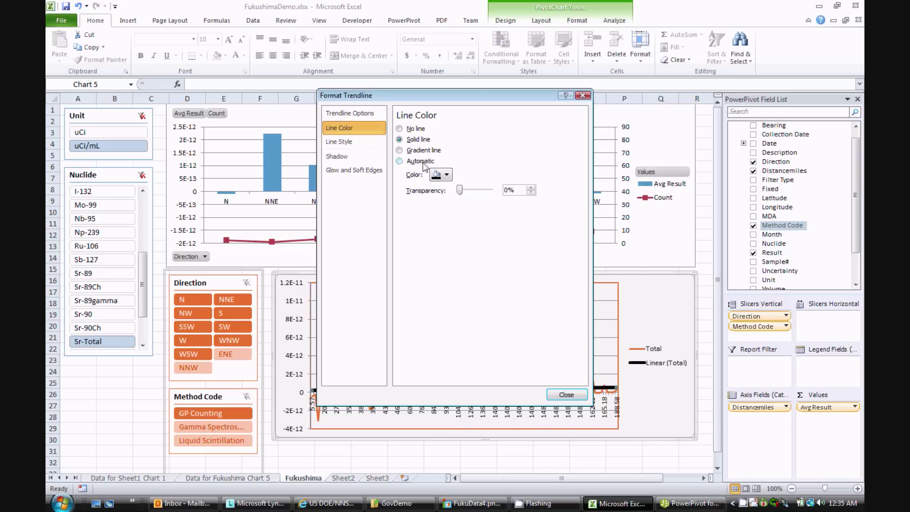
pyautogui.click(446, 175)
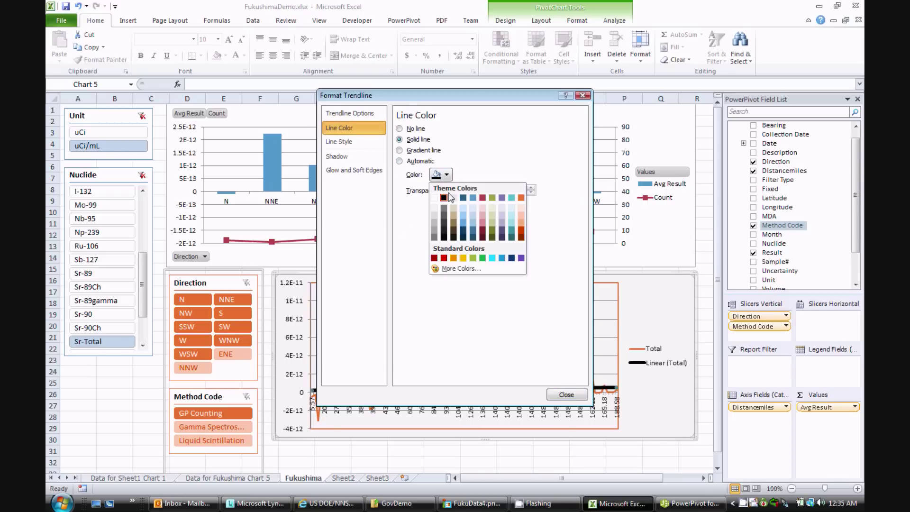
pyautogui.click(483, 232)
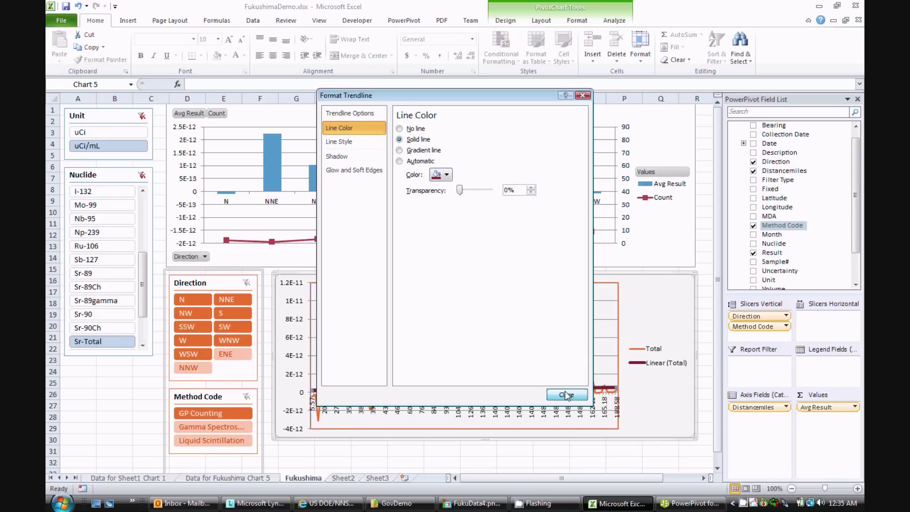
pyautogui.click(566, 395)
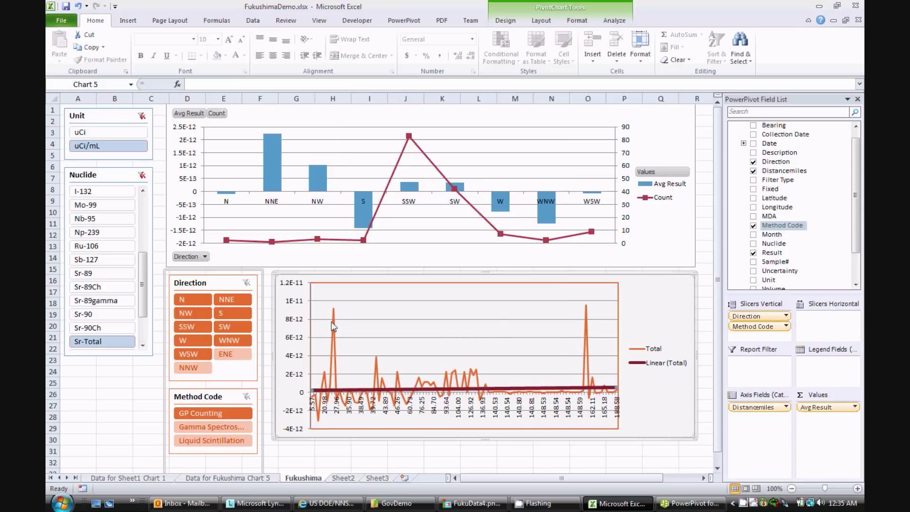
# Step the Nuclide slicer through Gross Alpha and Gross Beta to Sr-Total, then pick SSW direction.
pyautogui.moveTo(142, 285); pyautogui.dragTo(142, 266)
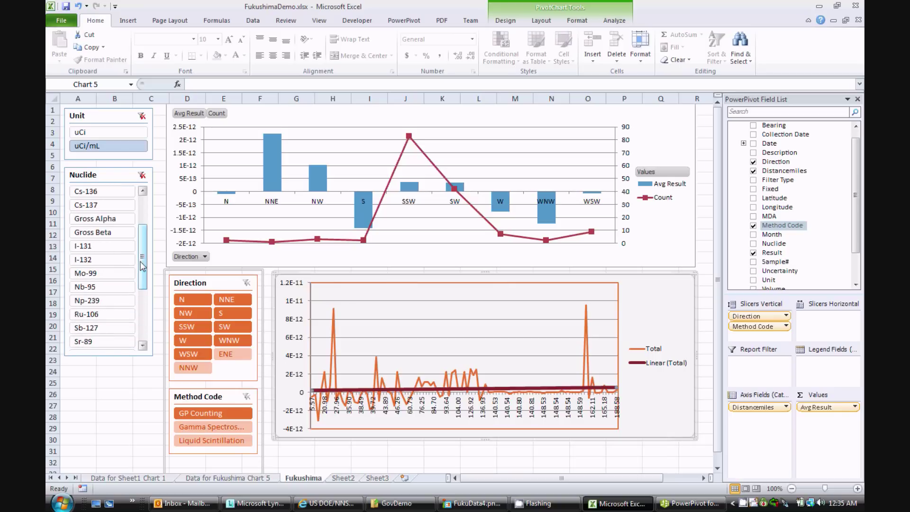
pyautogui.click(101, 222)
pyautogui.click(102, 232)
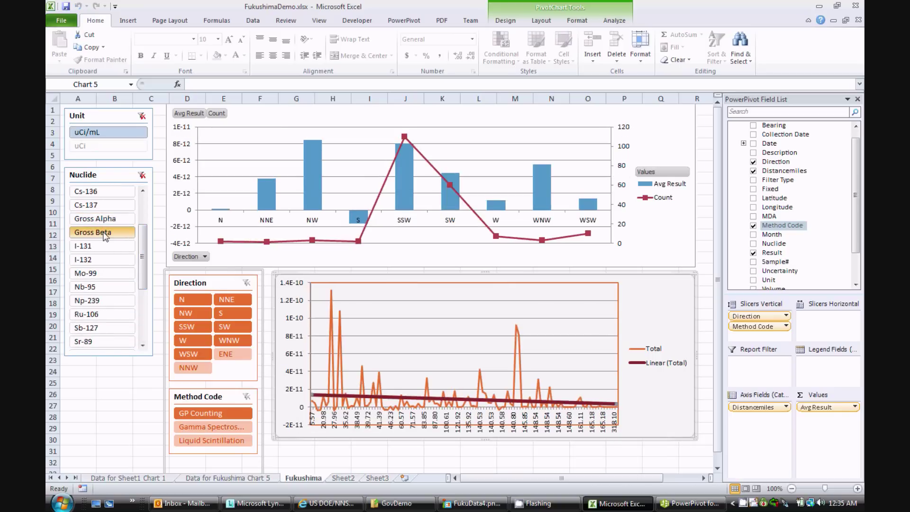
pyautogui.scroll(-4, 128, 234)
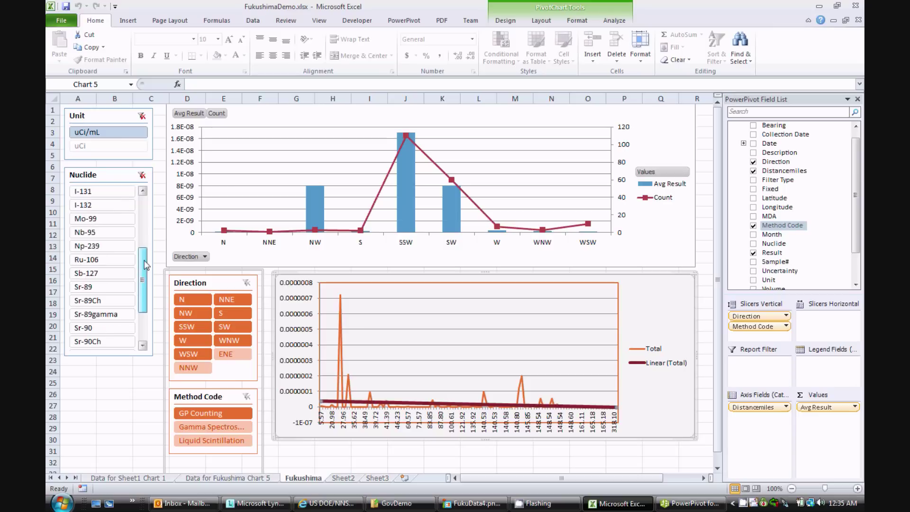
pyautogui.scroll(-2, 123, 295)
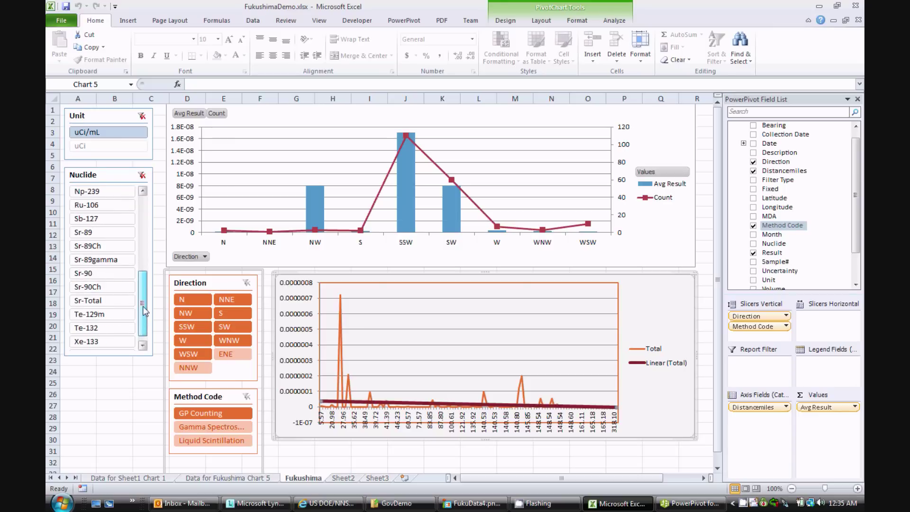
pyautogui.click(103, 301)
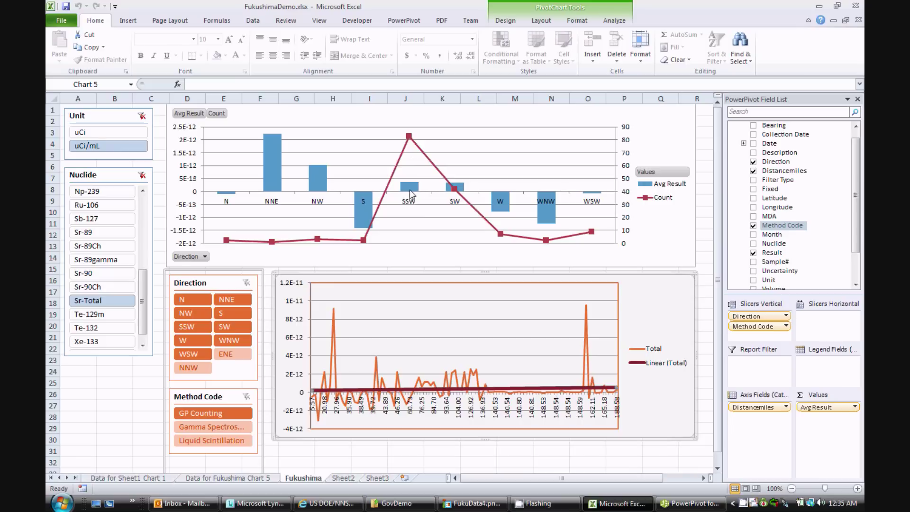
pyautogui.moveTo(411, 194)
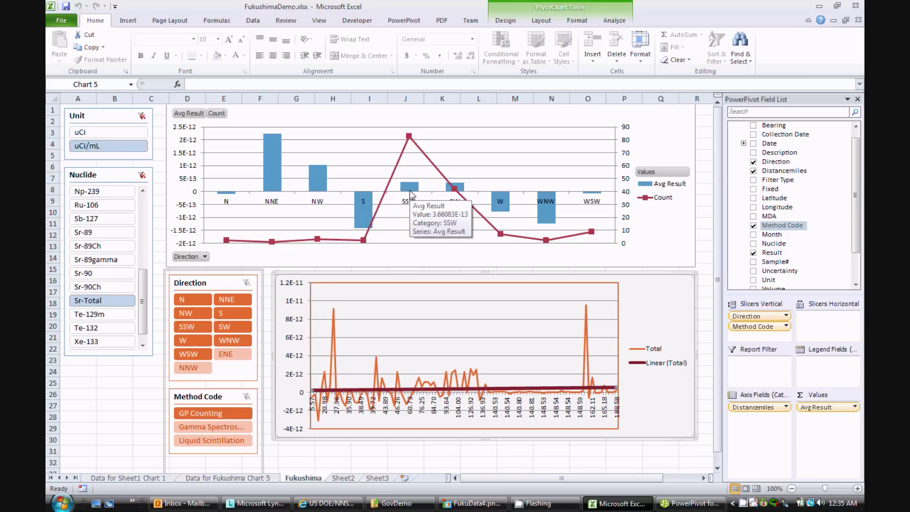
pyautogui.click(192, 328)
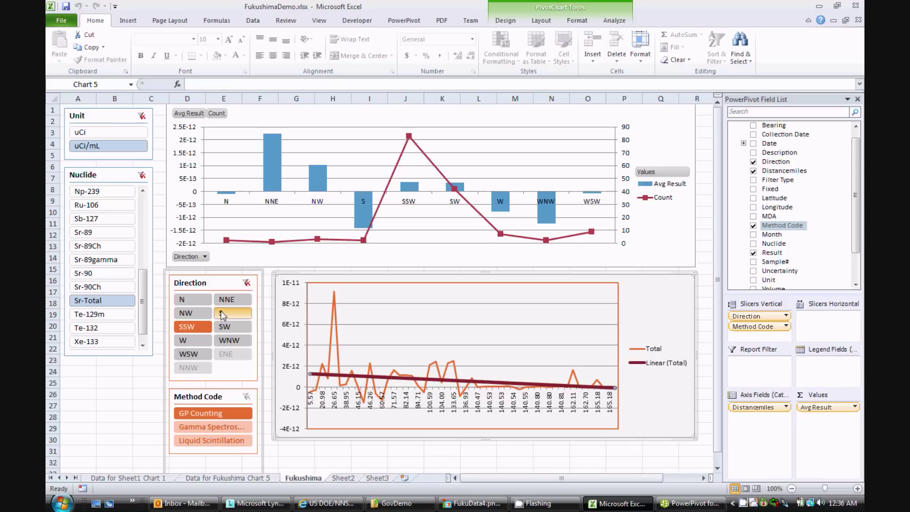
# Apply the orange slicer style to the Nuclide and Unit slicers.
pyautogui.click(104, 184)
pyautogui.click(508, 21)
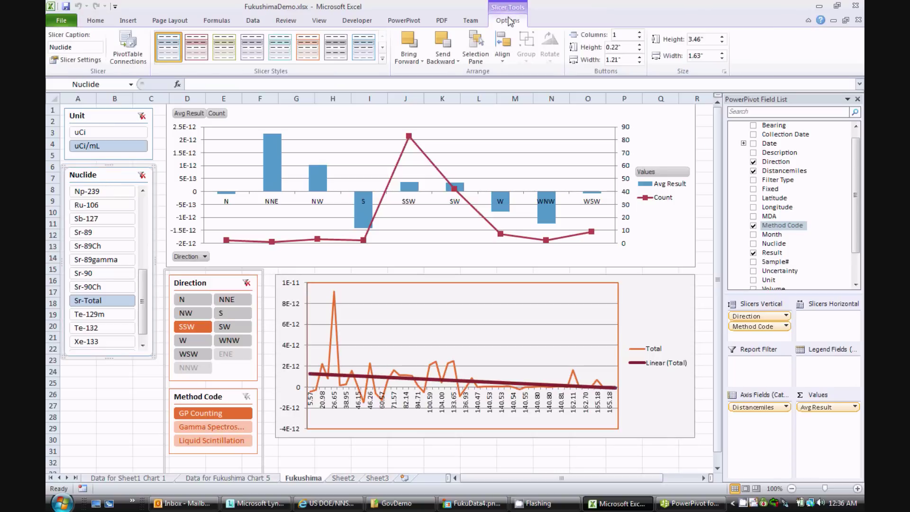
pyautogui.click(382, 47)
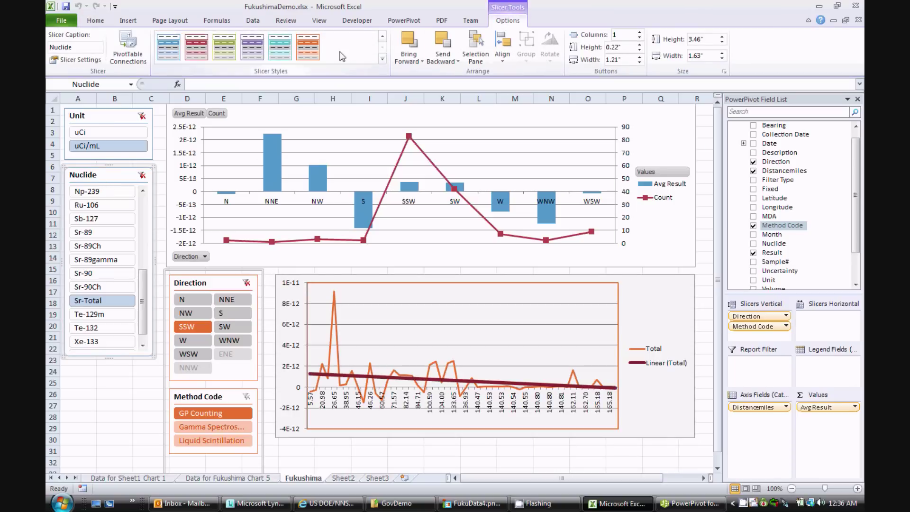
pyautogui.click(307, 47)
pyautogui.click(113, 117)
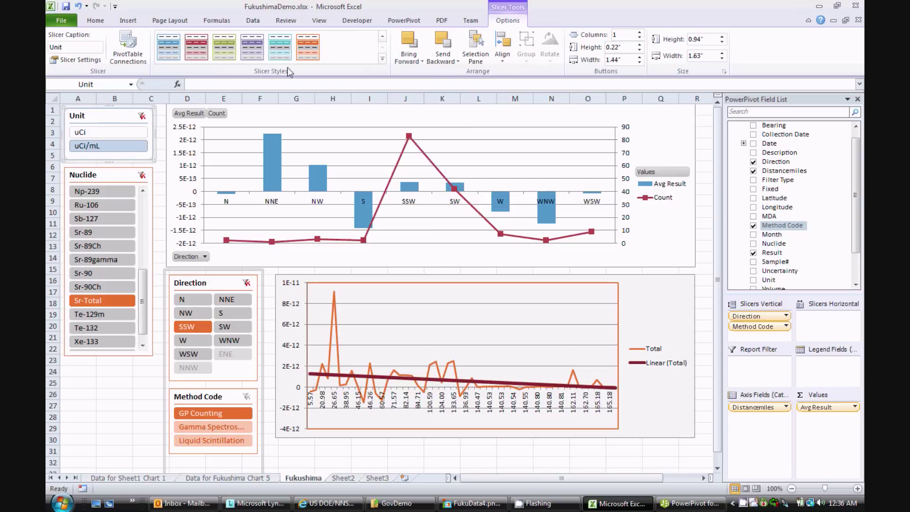
pyautogui.click(308, 47)
# Give the top pivot chart the orange beveled chart style.
pyautogui.click(669, 136)
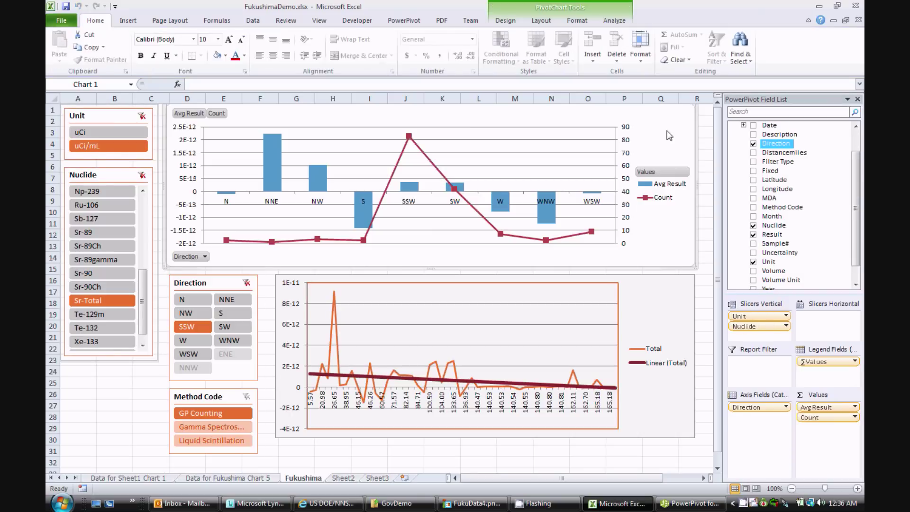
pyautogui.click(510, 23)
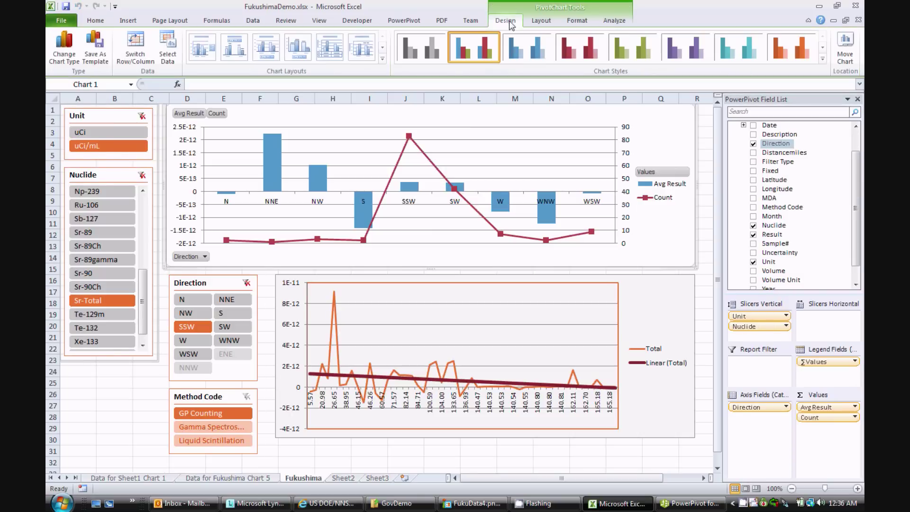
pyautogui.click(823, 47)
pyautogui.click(824, 48)
pyautogui.click(823, 48)
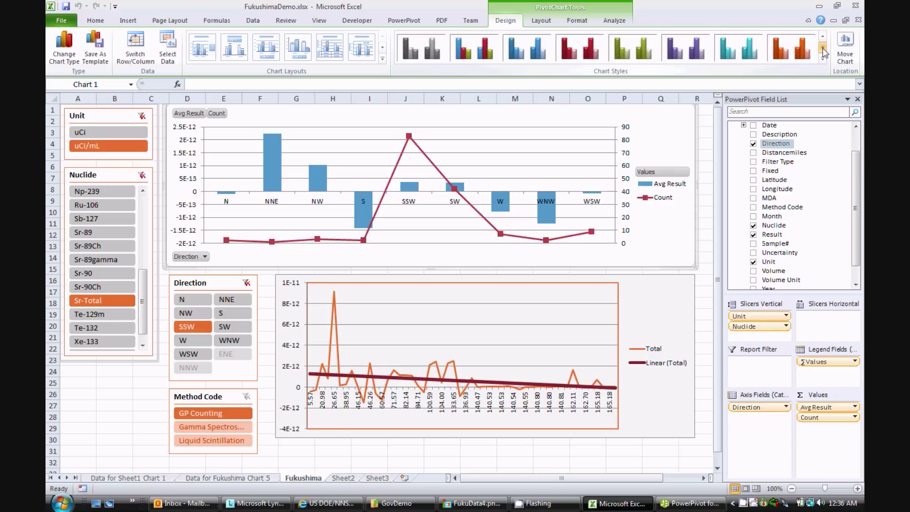
pyautogui.click(801, 53)
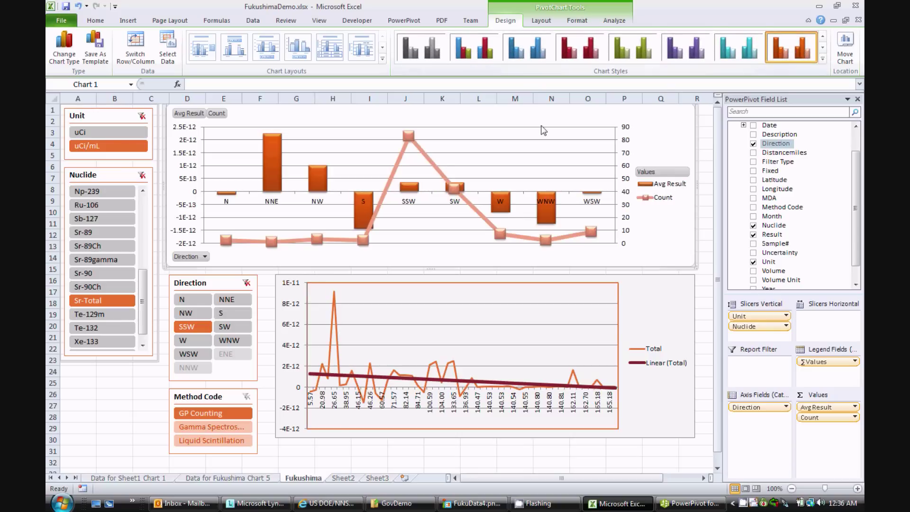
# Thin the top chart's Count line from 5.25 pt to 2 pt.
pyautogui.click(424, 151)
pyautogui.rightClick(425, 151)
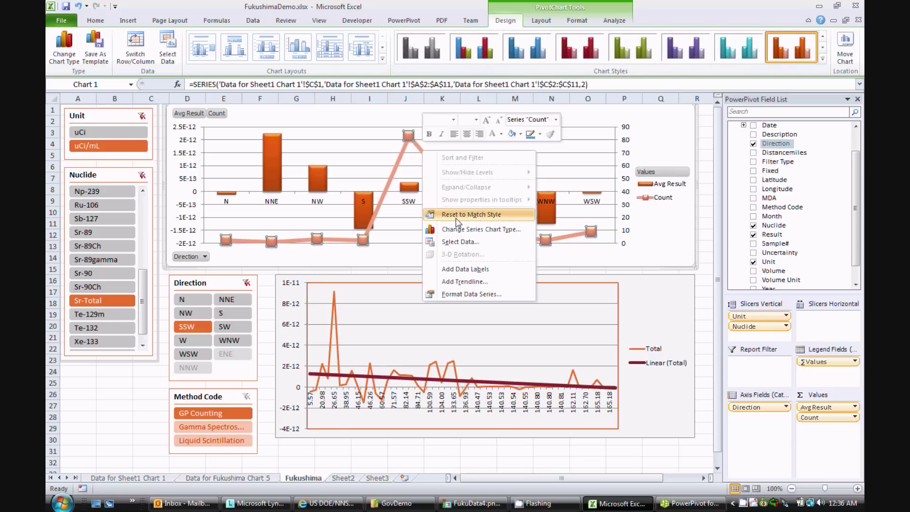
pyautogui.click(472, 294)
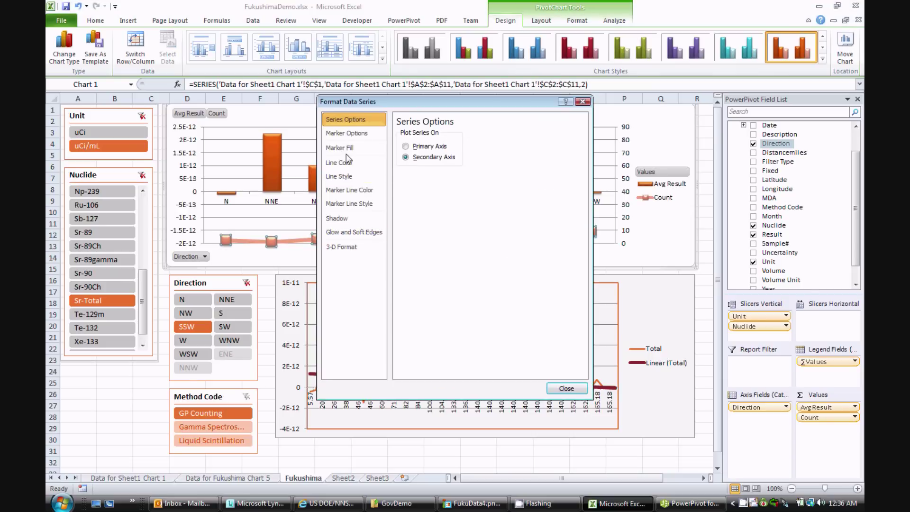
pyautogui.click(352, 178)
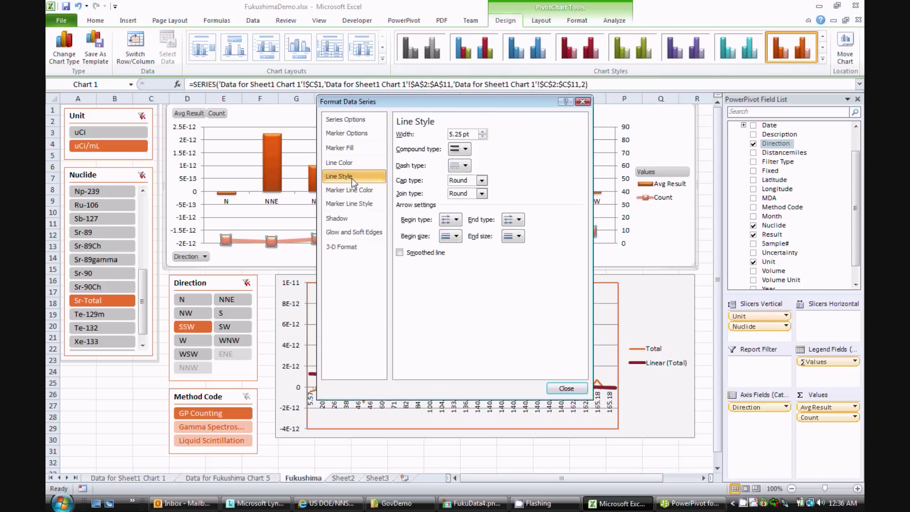
pyautogui.click(483, 136)
pyautogui.click(482, 137)
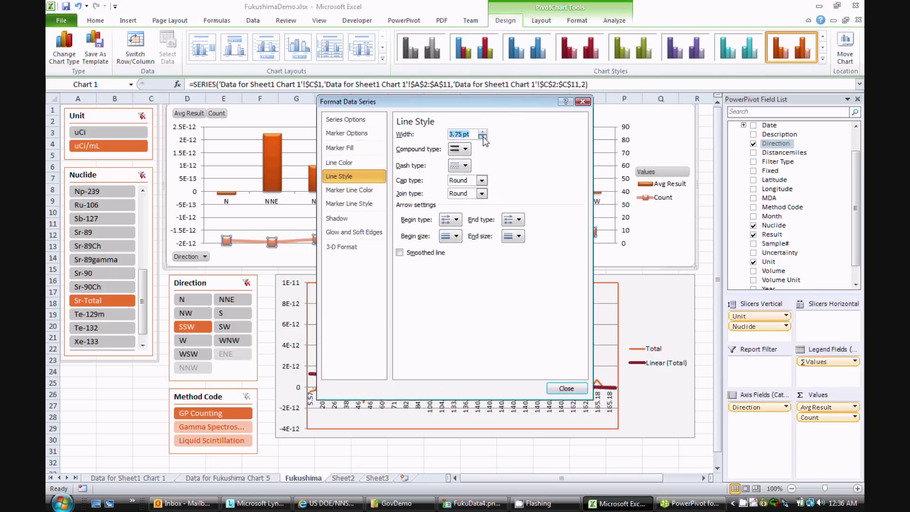
pyautogui.click(482, 137)
pyautogui.click(482, 136)
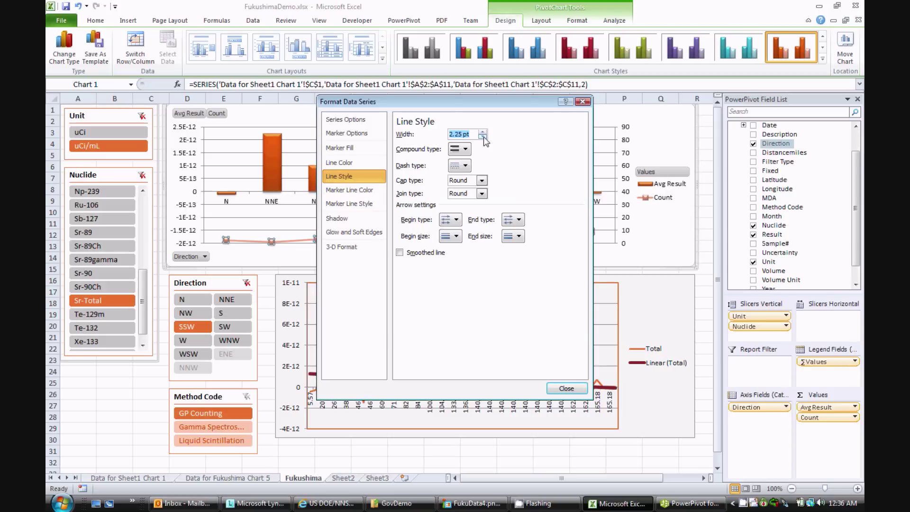
pyautogui.click(483, 137)
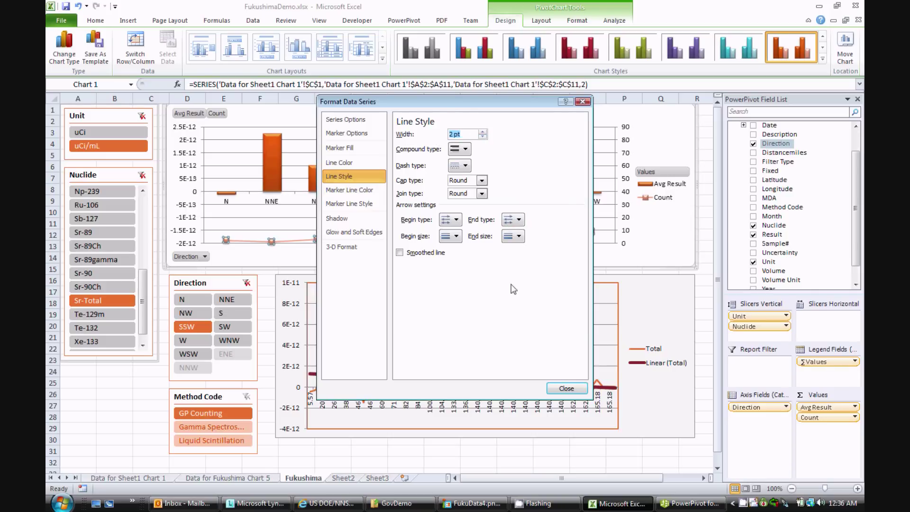
pyautogui.click(565, 388)
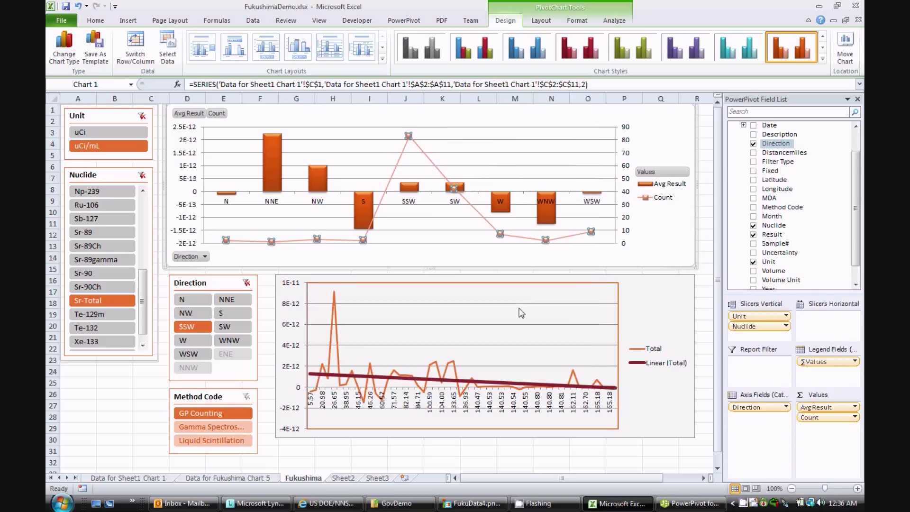
# Hide all field buttons on the top pivot chart.
pyautogui.click(659, 235)
pyautogui.click(614, 21)
pyautogui.click(300, 61)
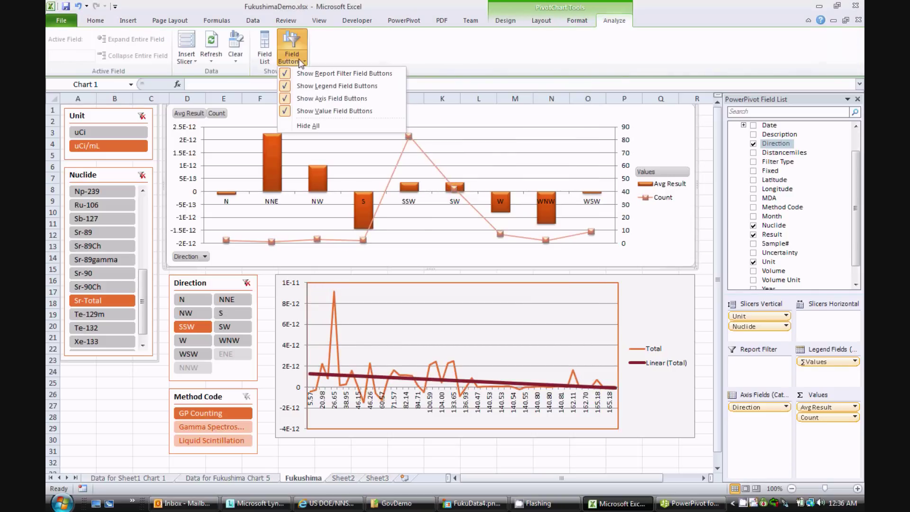
pyautogui.click(309, 126)
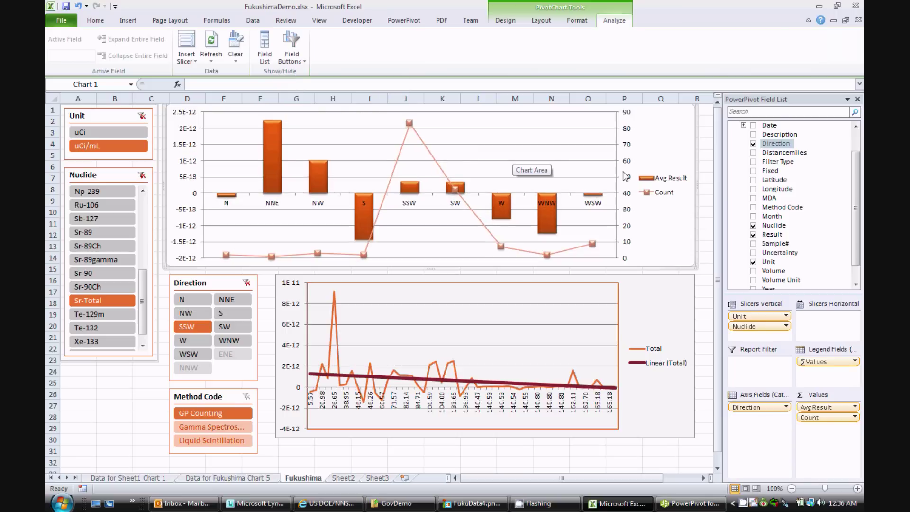
# Select the top chart's plot area from the formatting options.
pyautogui.click(515, 22)
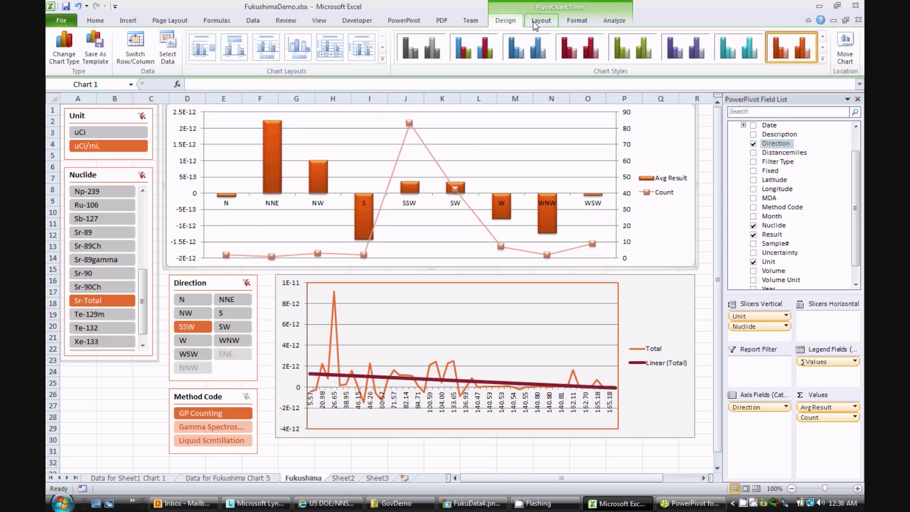
pyautogui.click(536, 23)
pyautogui.click(577, 20)
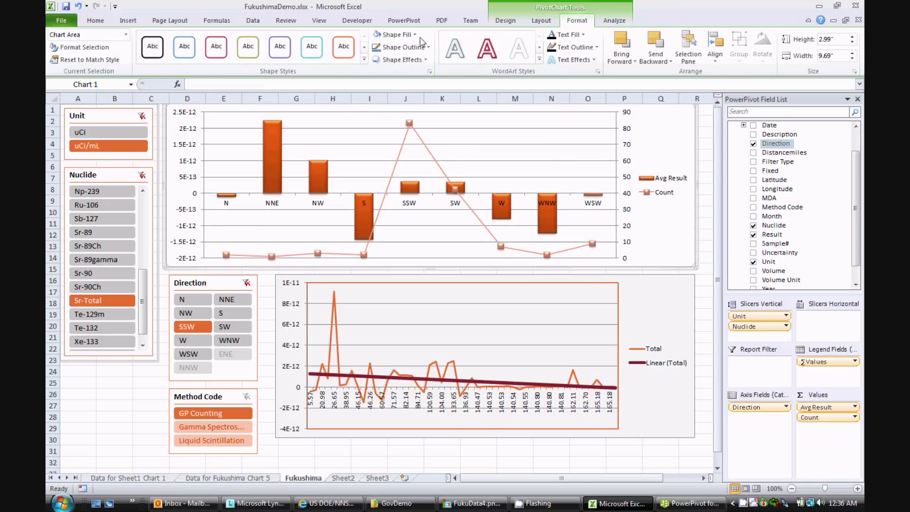
pyautogui.click(490, 114)
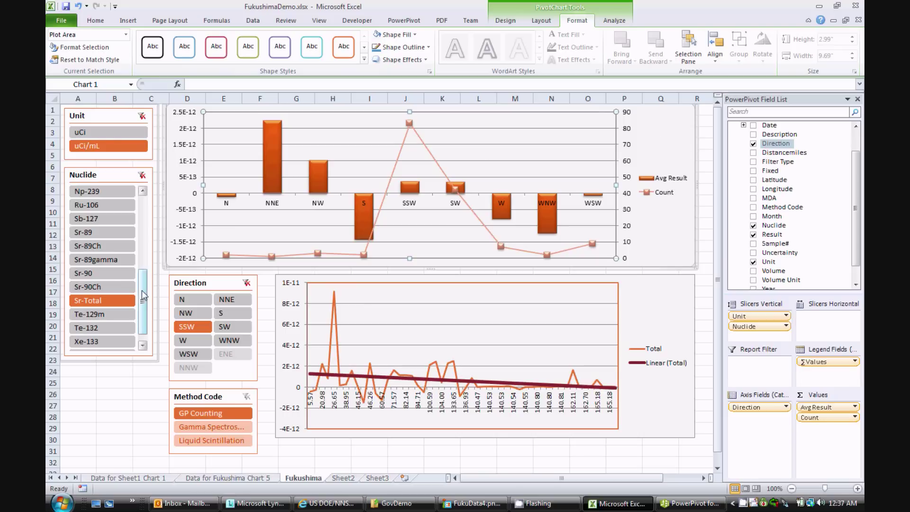
# Filter the dashboard in turn to Ag-110m, Am-241, Ba-140, Ce-144, Cs-134 and Cs-136.
pyautogui.scroll(2, 141, 290)
pyautogui.scroll(4, 142, 239)
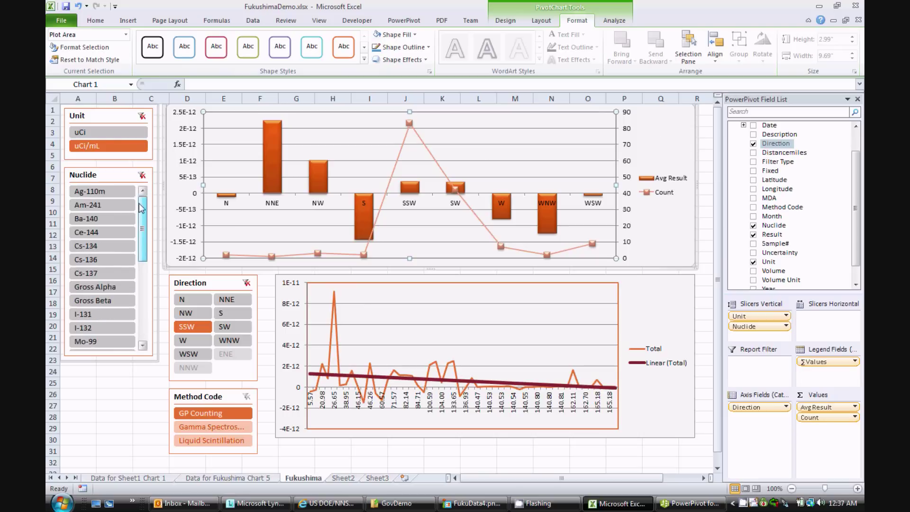
pyautogui.click(102, 192)
pyautogui.click(100, 207)
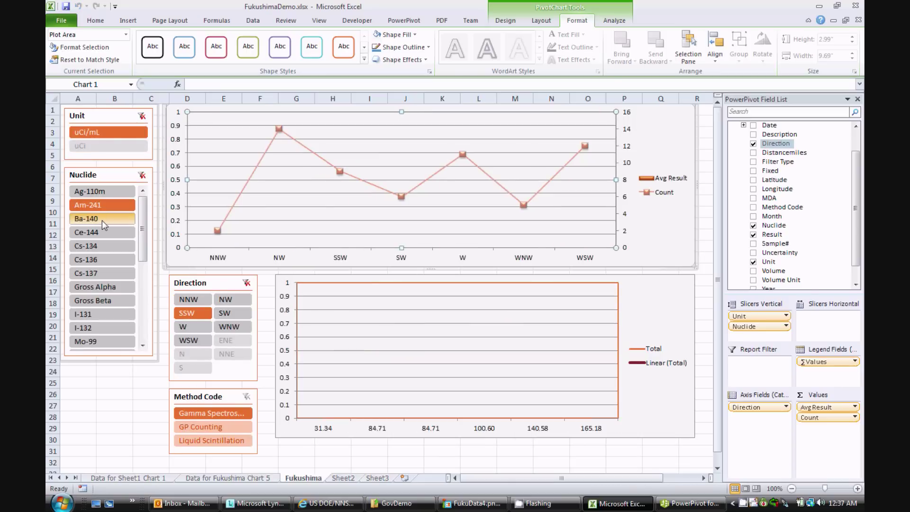
pyautogui.click(102, 220)
pyautogui.click(103, 234)
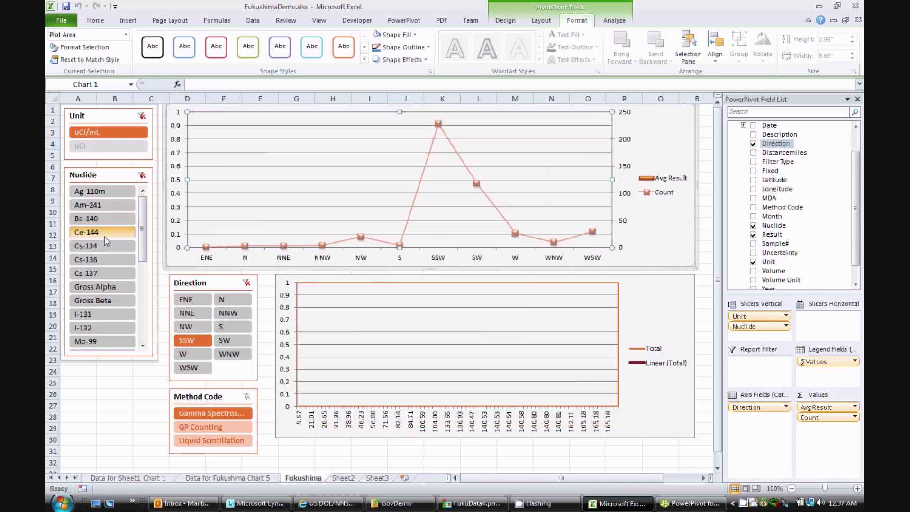
pyautogui.click(105, 246)
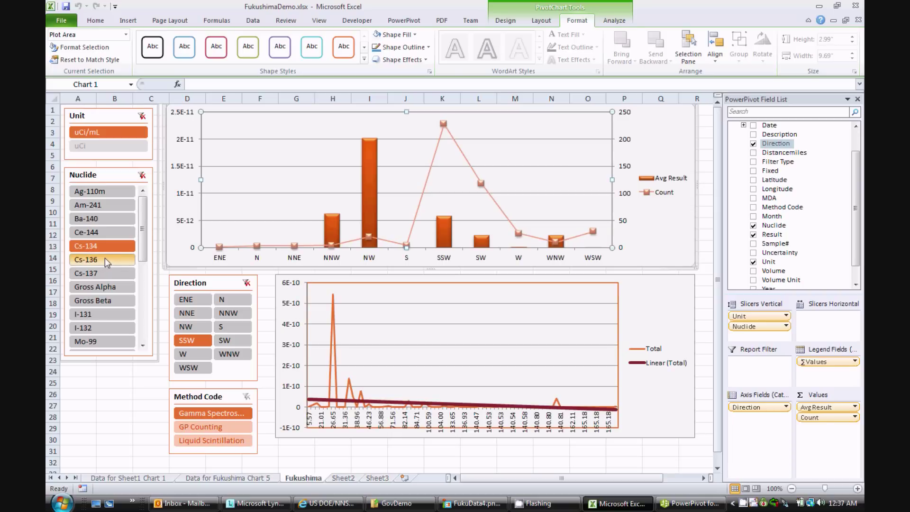
pyautogui.click(105, 261)
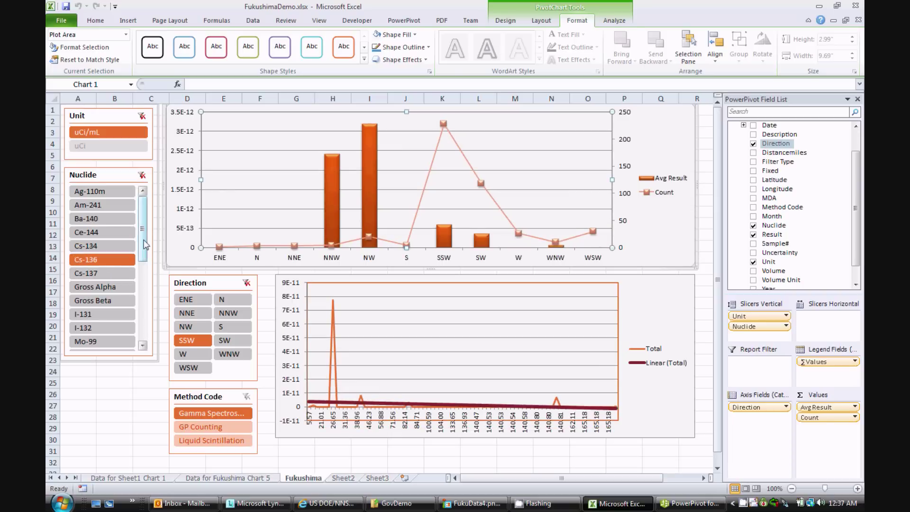
# Filter through Sr-89gamma and Sr-89Ch, ending on Sr-90Ch.
pyautogui.moveTo(145, 243); pyautogui.dragTo(142, 302)
pyautogui.click(112, 290)
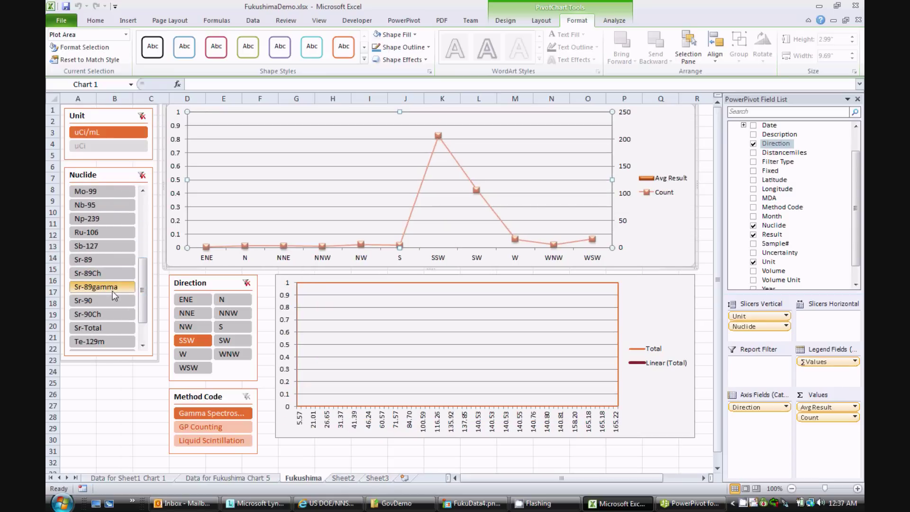
pyautogui.click(111, 277)
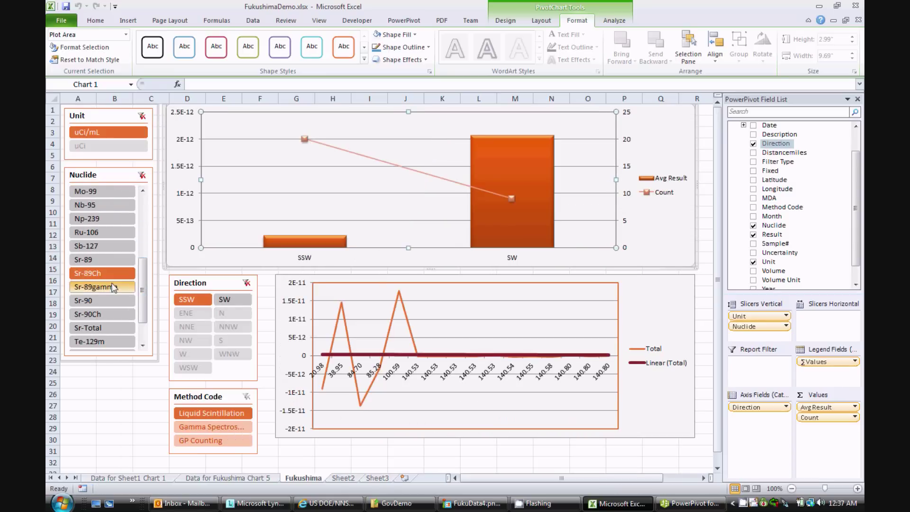
pyautogui.click(112, 315)
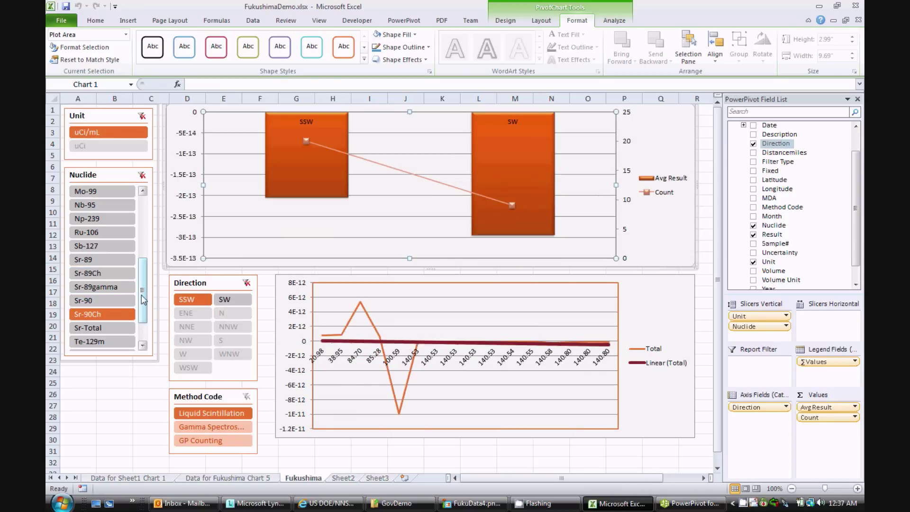
pyautogui.moveTo(142, 295); pyautogui.dragTo(142, 307)
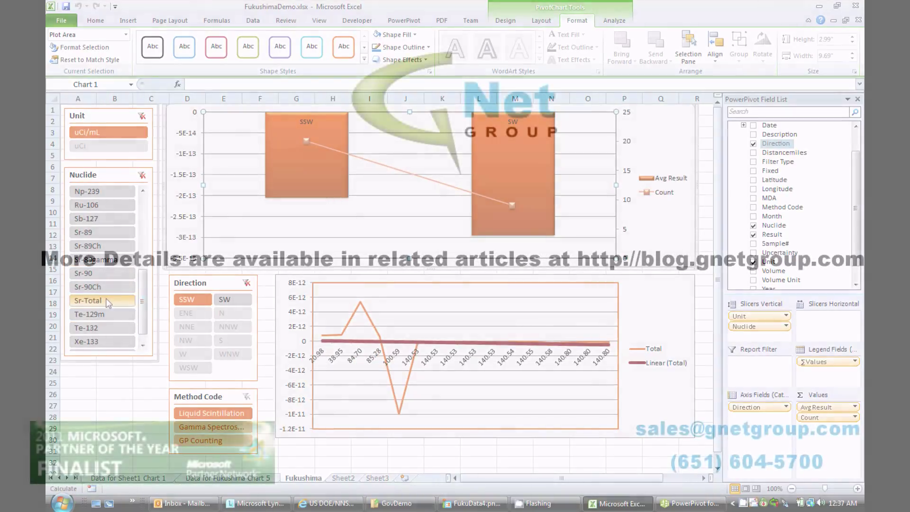